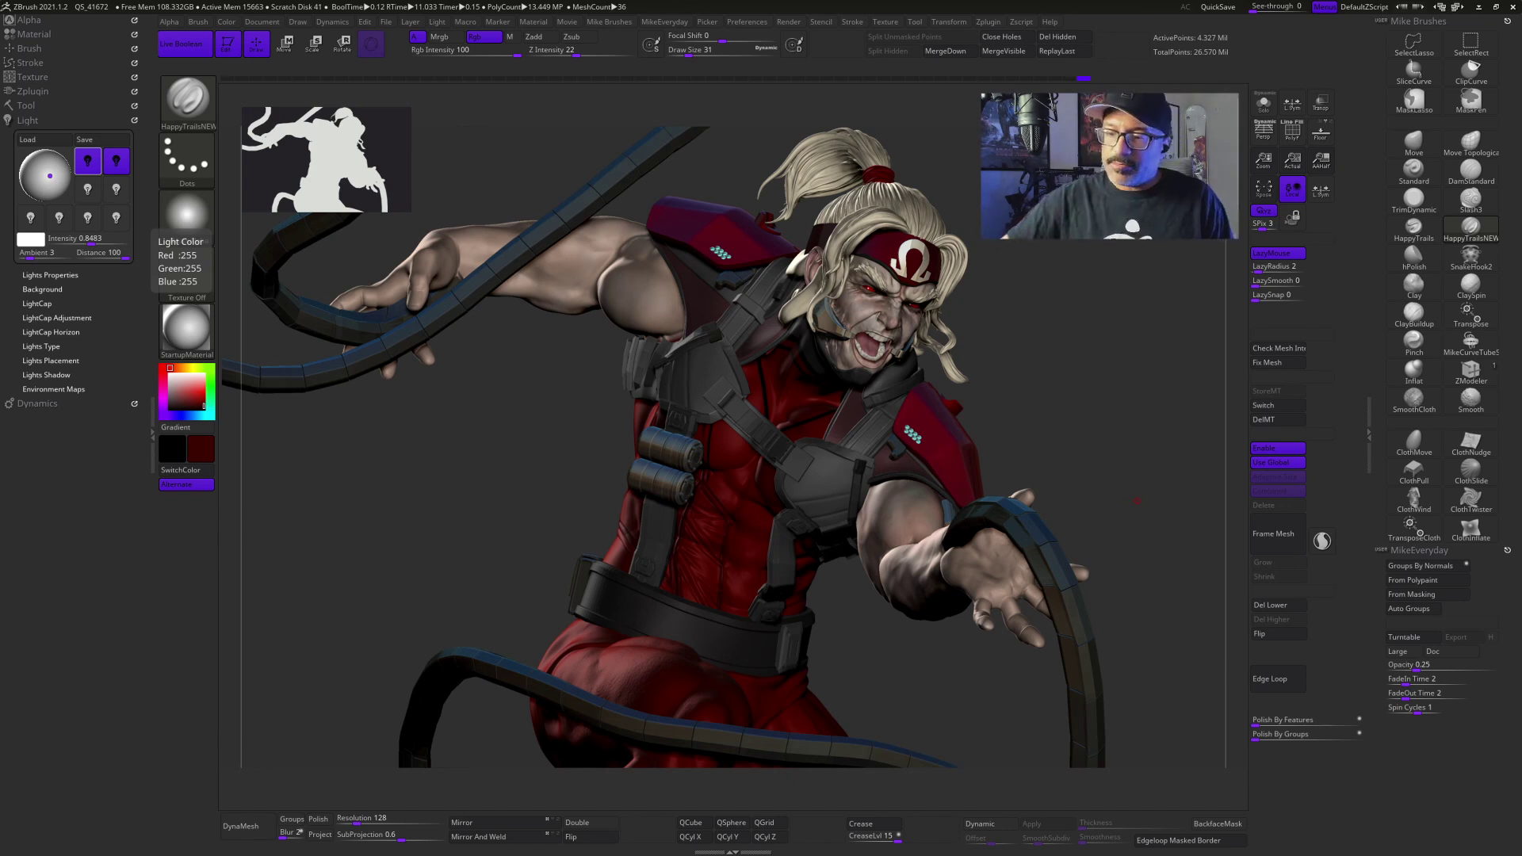
Step: Isolate the Omega1_1 body subtool with Solo to hide the hair, armor, belt and tentacles
drag(1172, 637, 1163, 630)
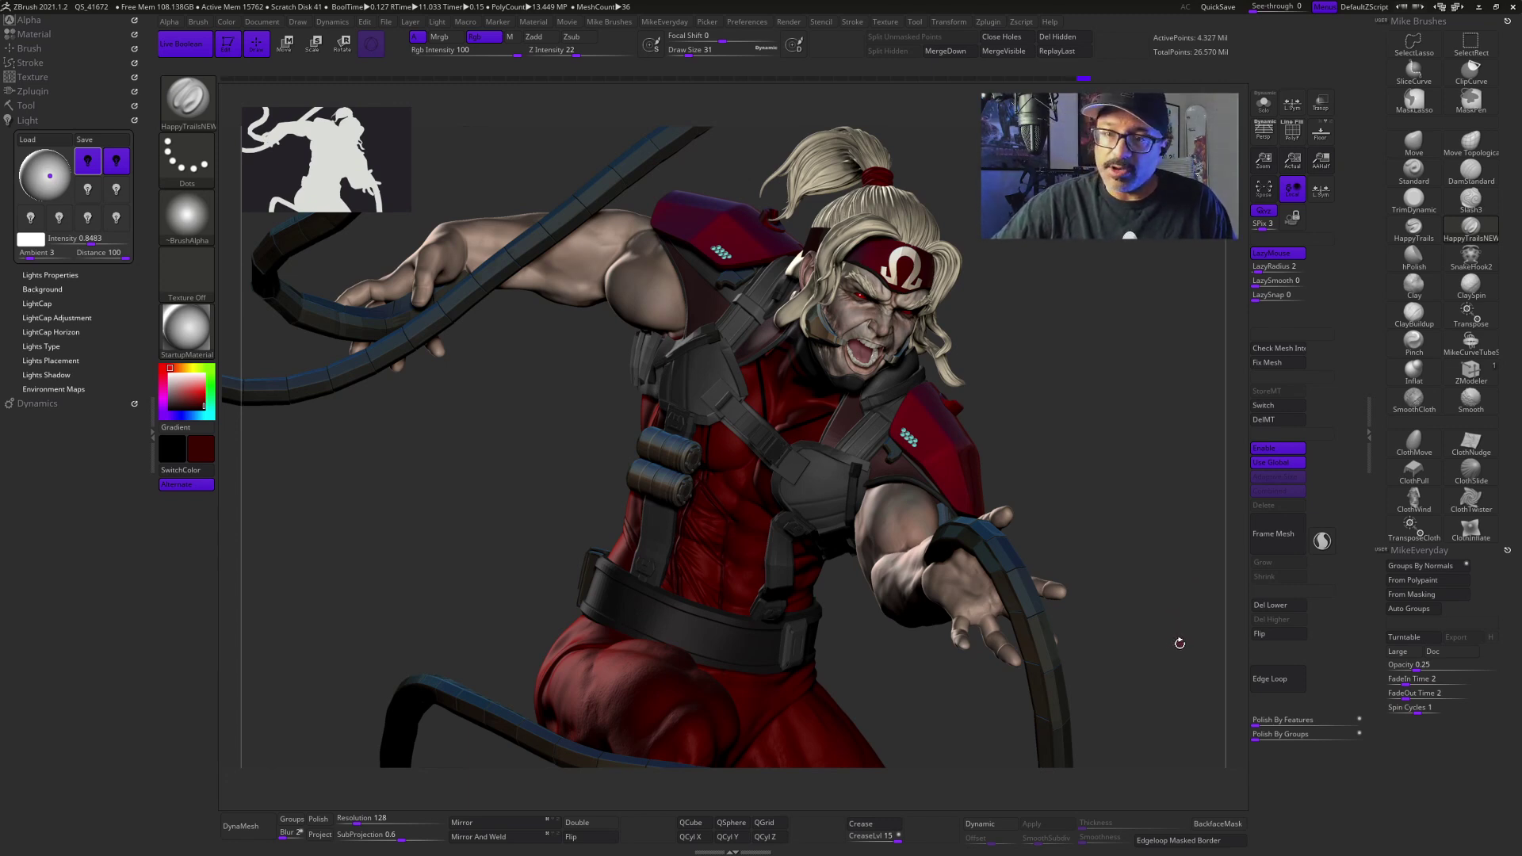
drag(1180, 643, 1189, 645)
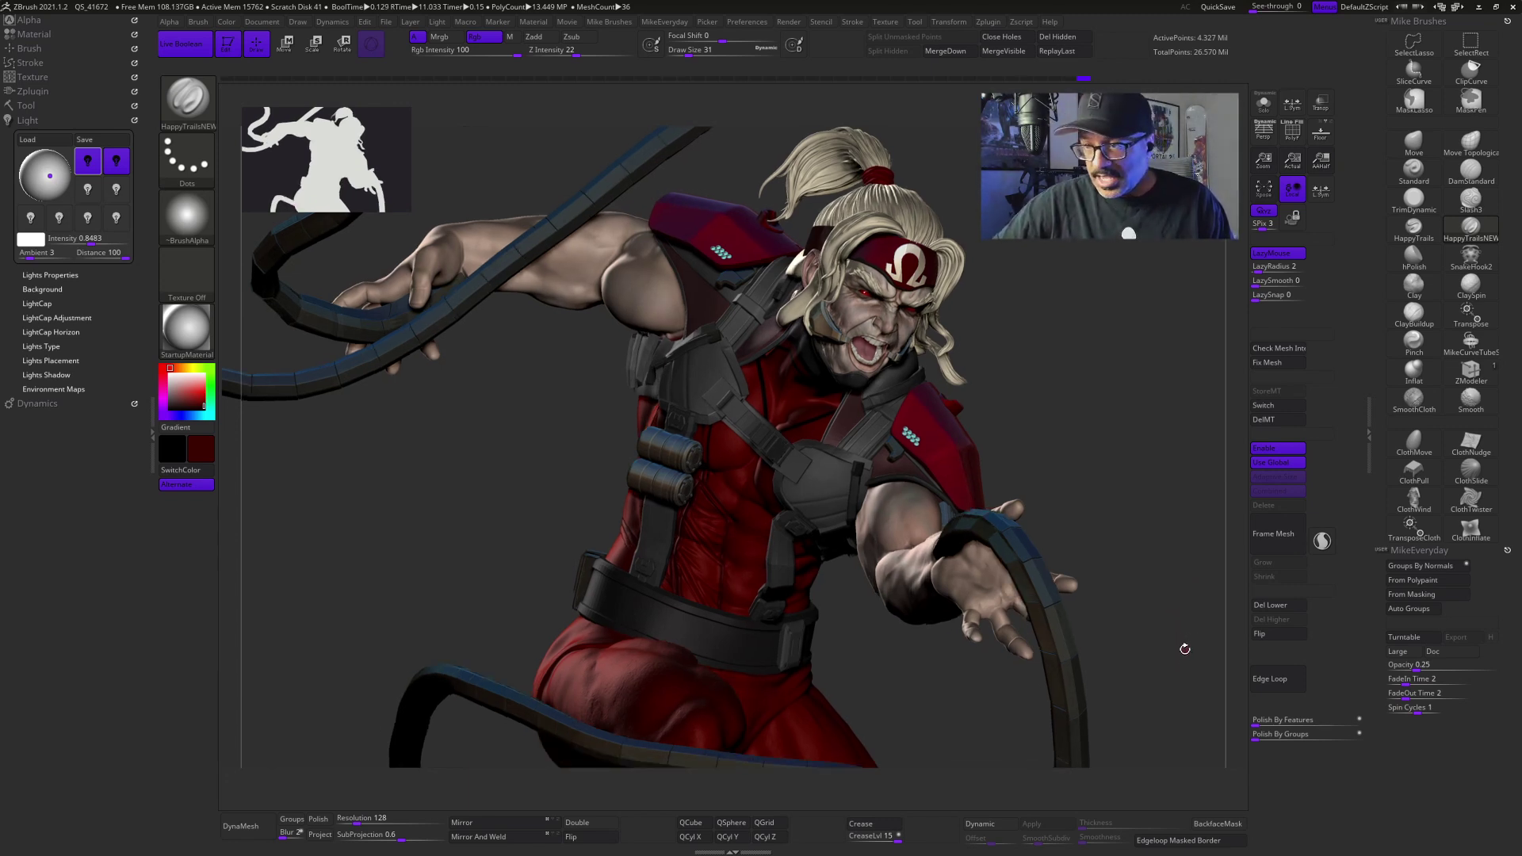
click(1258, 103)
mouse_move(1147, 671)
mouse_down()
mouse_move(1161, 663)
mouse_move(1114, 694)
mouse_move(1134, 699)
mouse_up()
mouse_move(1092, 746)
mouse_down()
mouse_move(1086, 730)
mouse_move(1116, 707)
mouse_up()
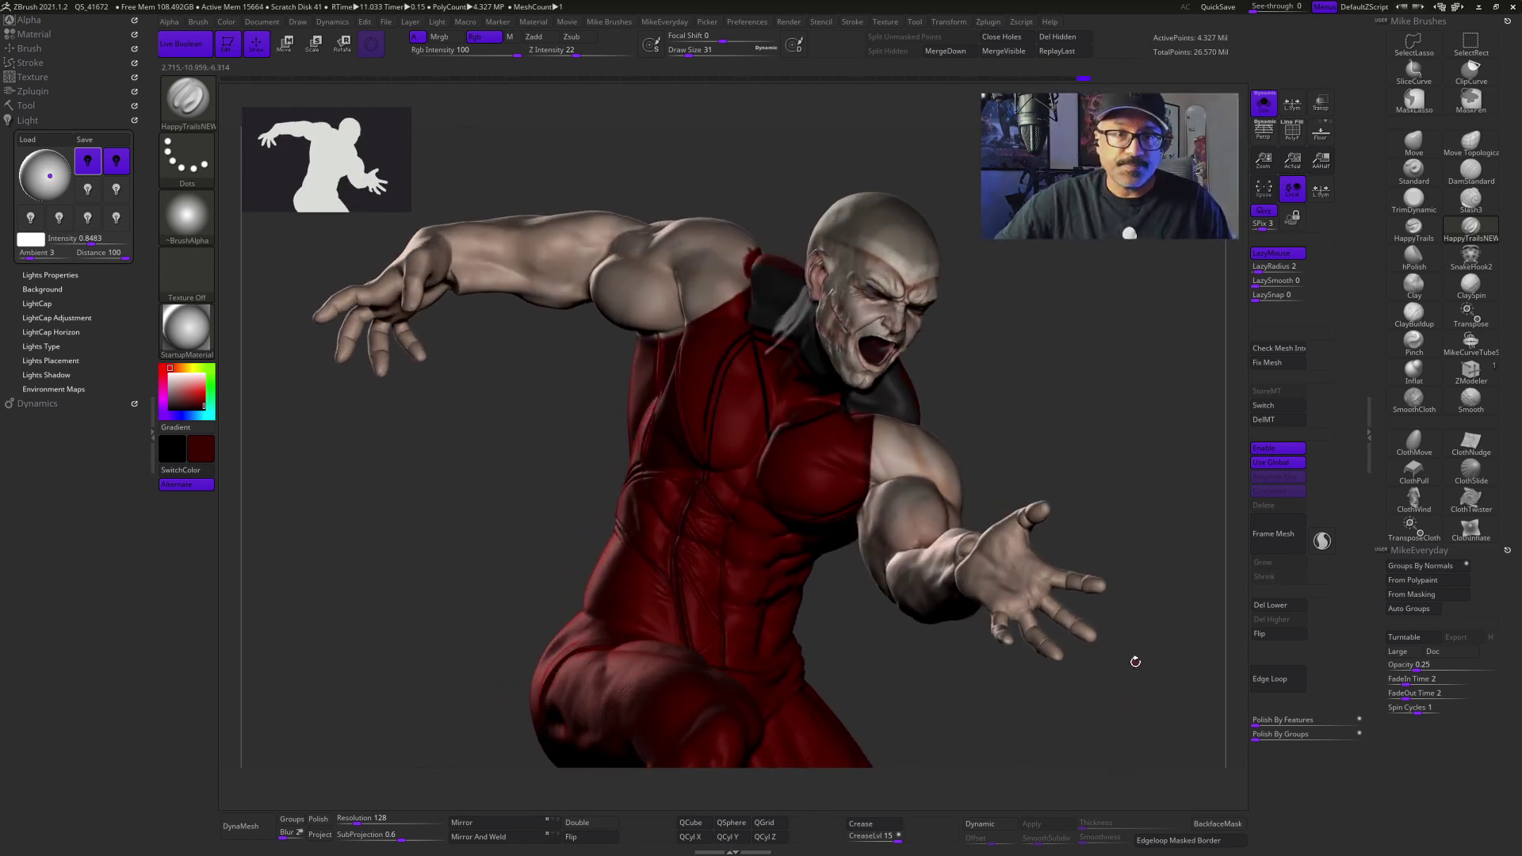
Step: Switch off the second light and make the first light the active one
click(117, 159)
click(122, 162)
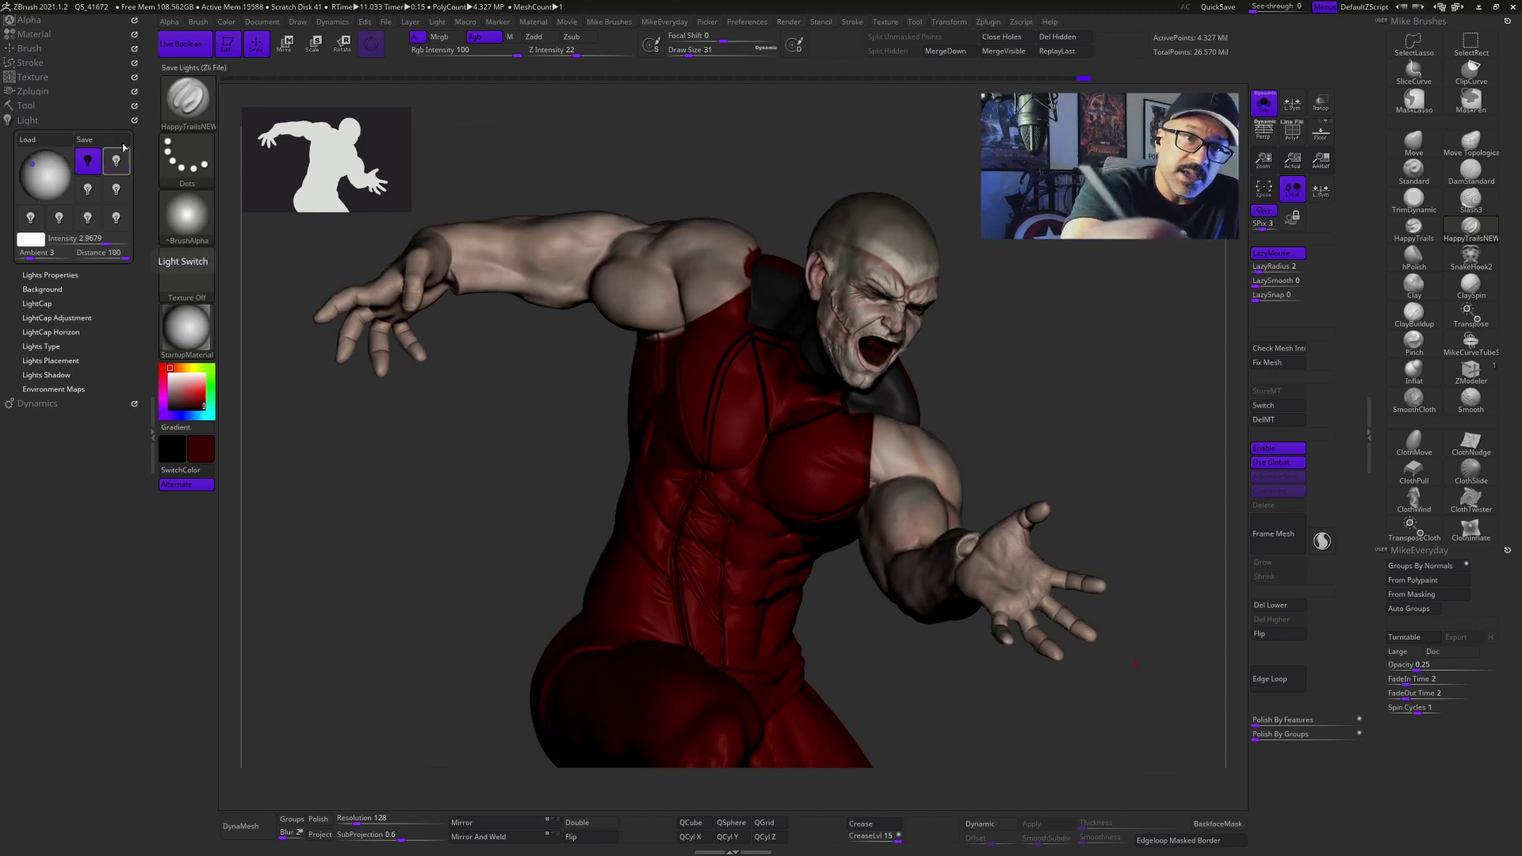
click(87, 161)
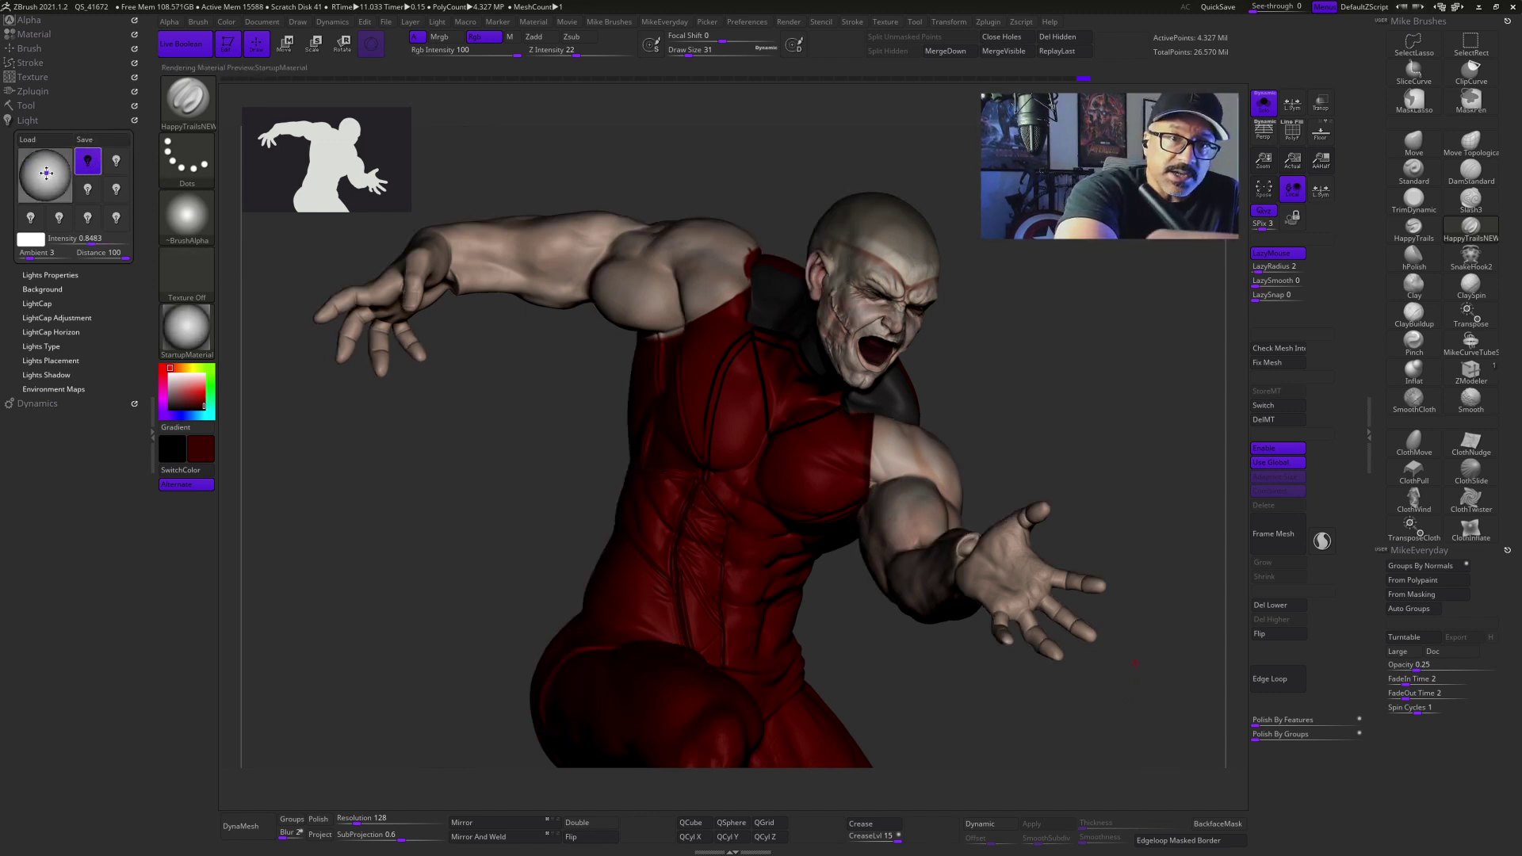
Step: Turn off polypaint display on the Omega1_1 subtool and choose light grey to inspect the bare sculpt
click(30, 105)
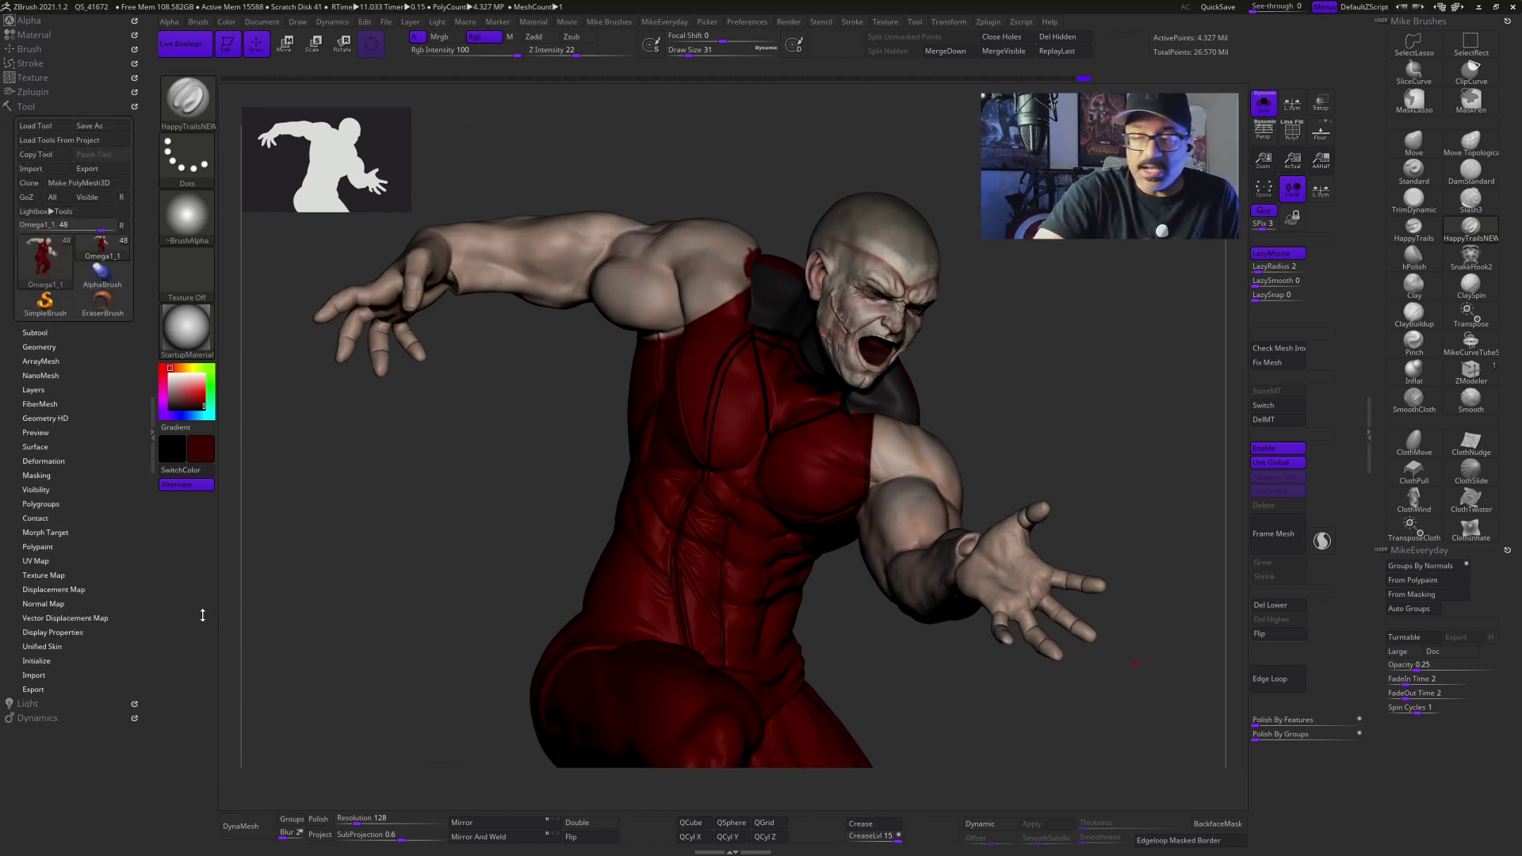
click(36, 333)
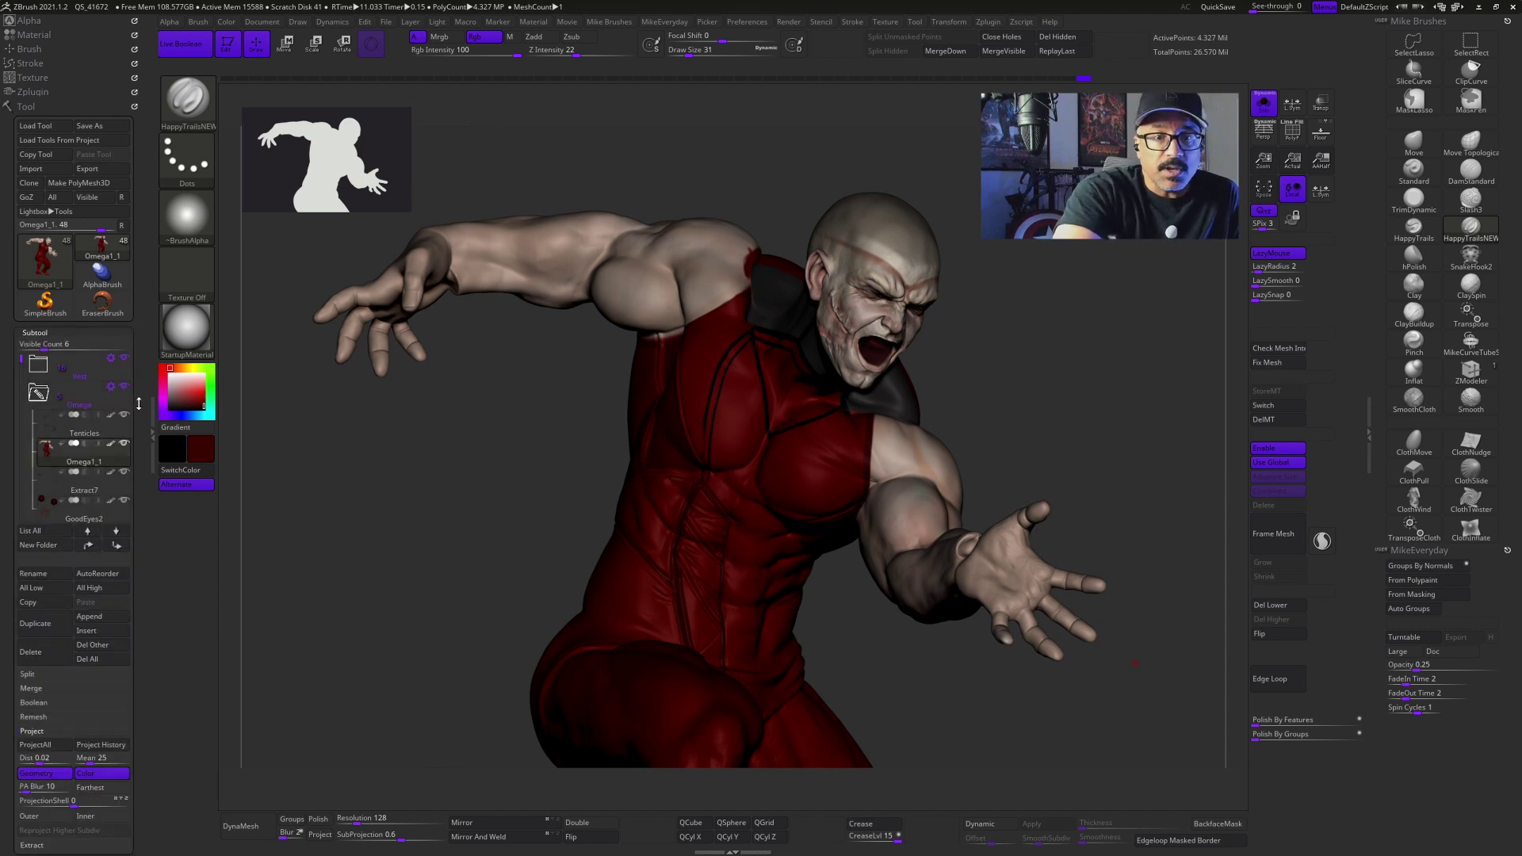
click(111, 443)
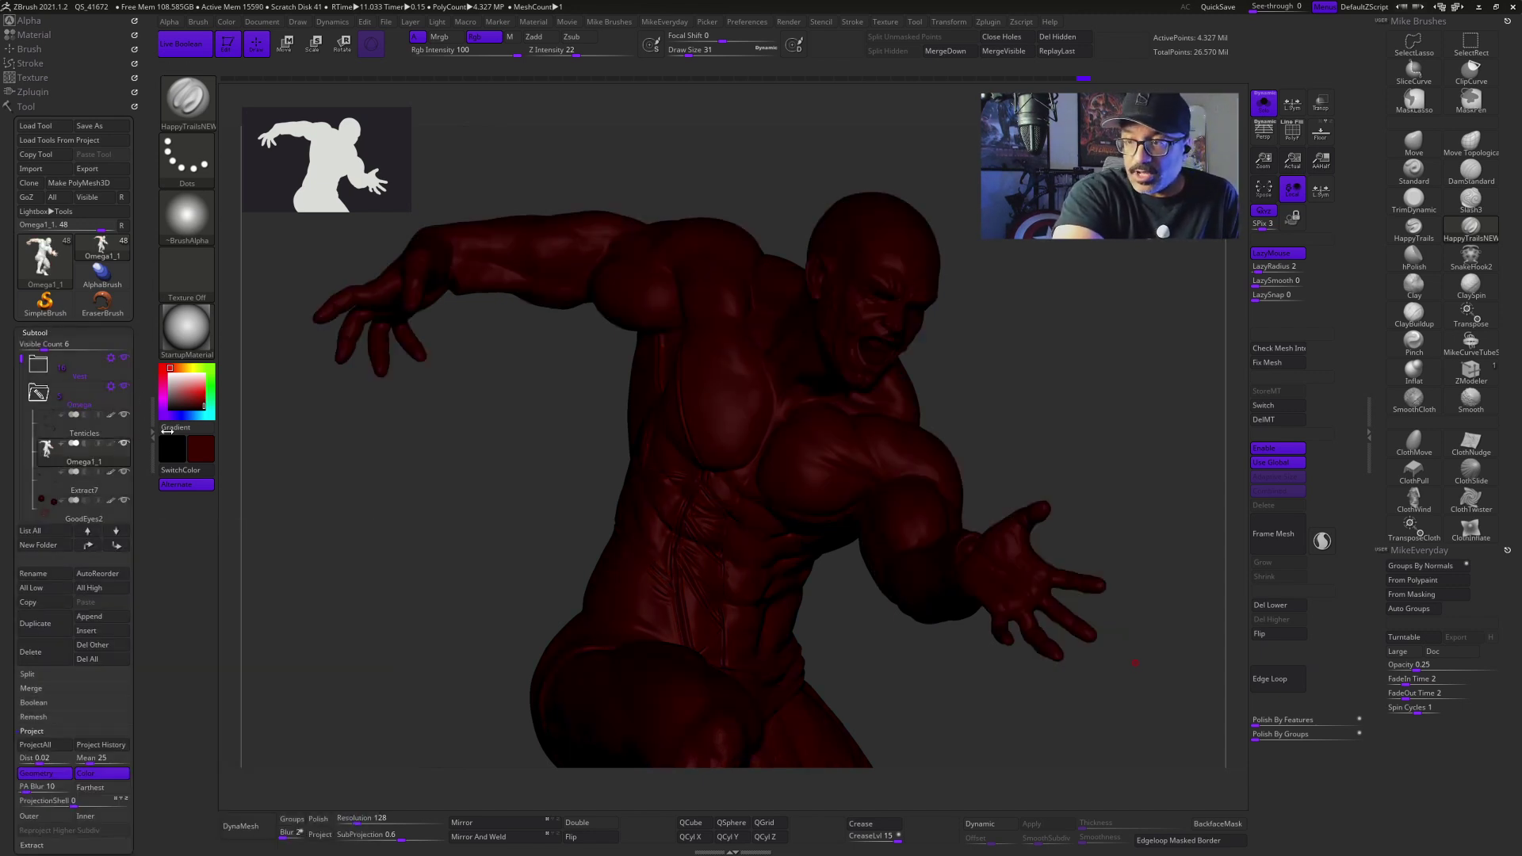
key(space)
drag(447, 568, 427, 559)
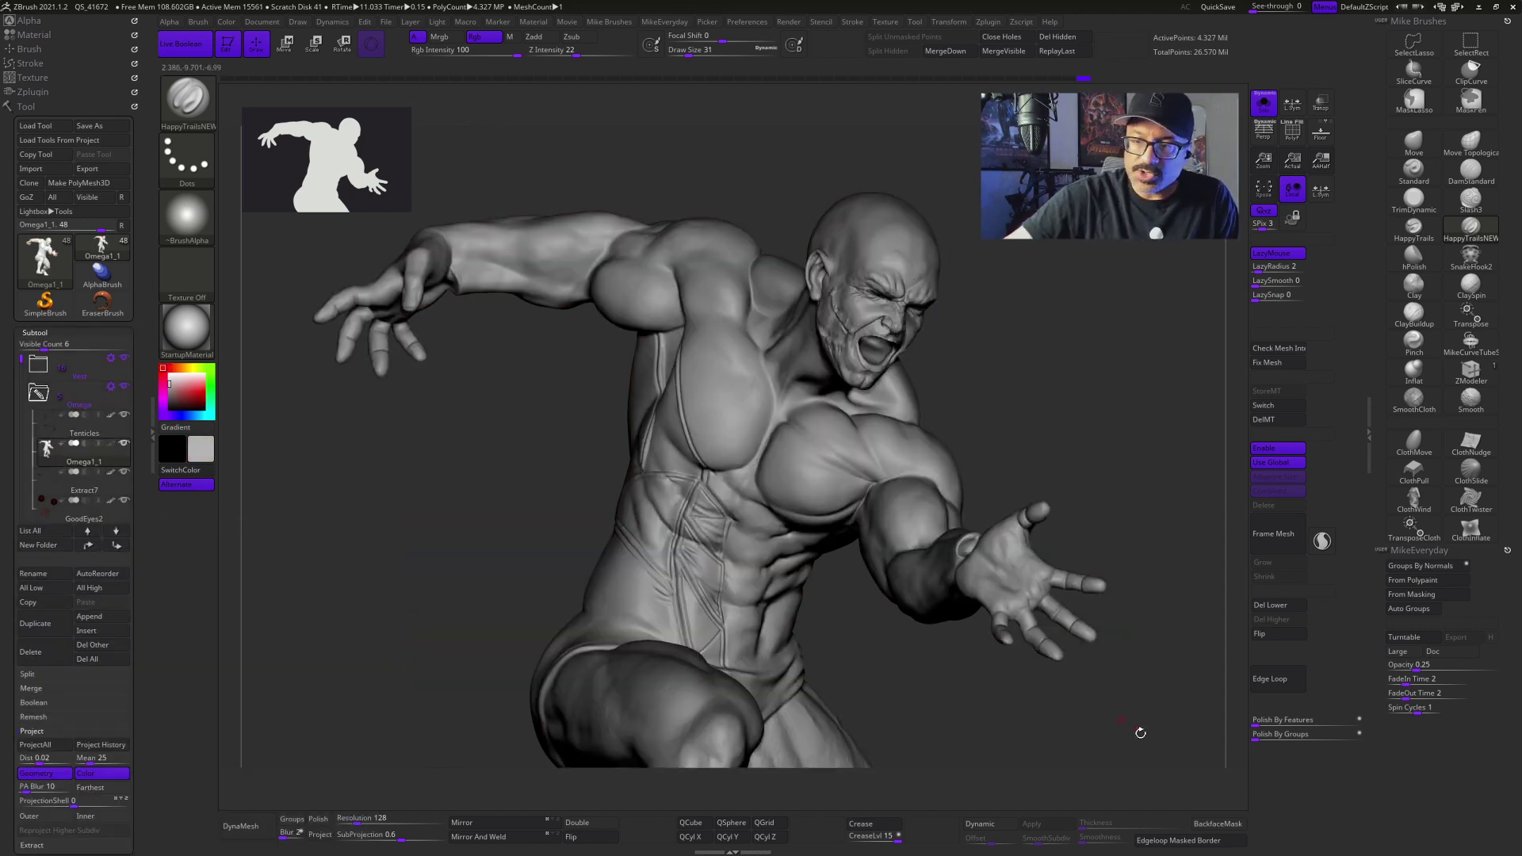
mouse_move(1145, 734)
mouse_down()
mouse_move(1149, 705)
mouse_move(1177, 701)
mouse_move(1134, 773)
mouse_move(1145, 750)
mouse_move(1132, 750)
mouse_move(1141, 763)
mouse_move(1152, 745)
mouse_up()
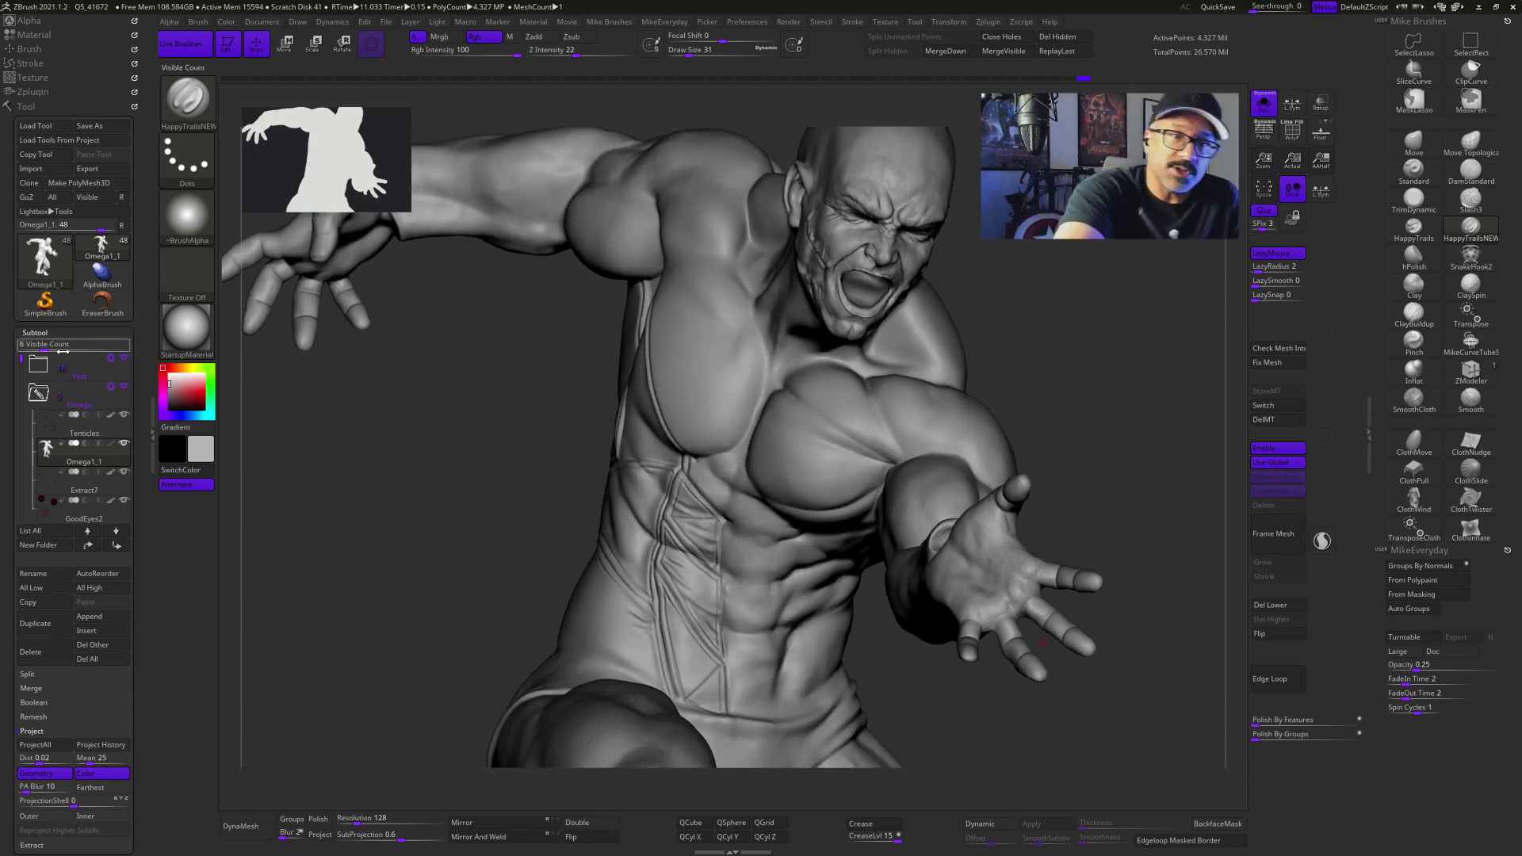
Step: Turn polypaint display back on for the Omega1_1 subtool
click(109, 443)
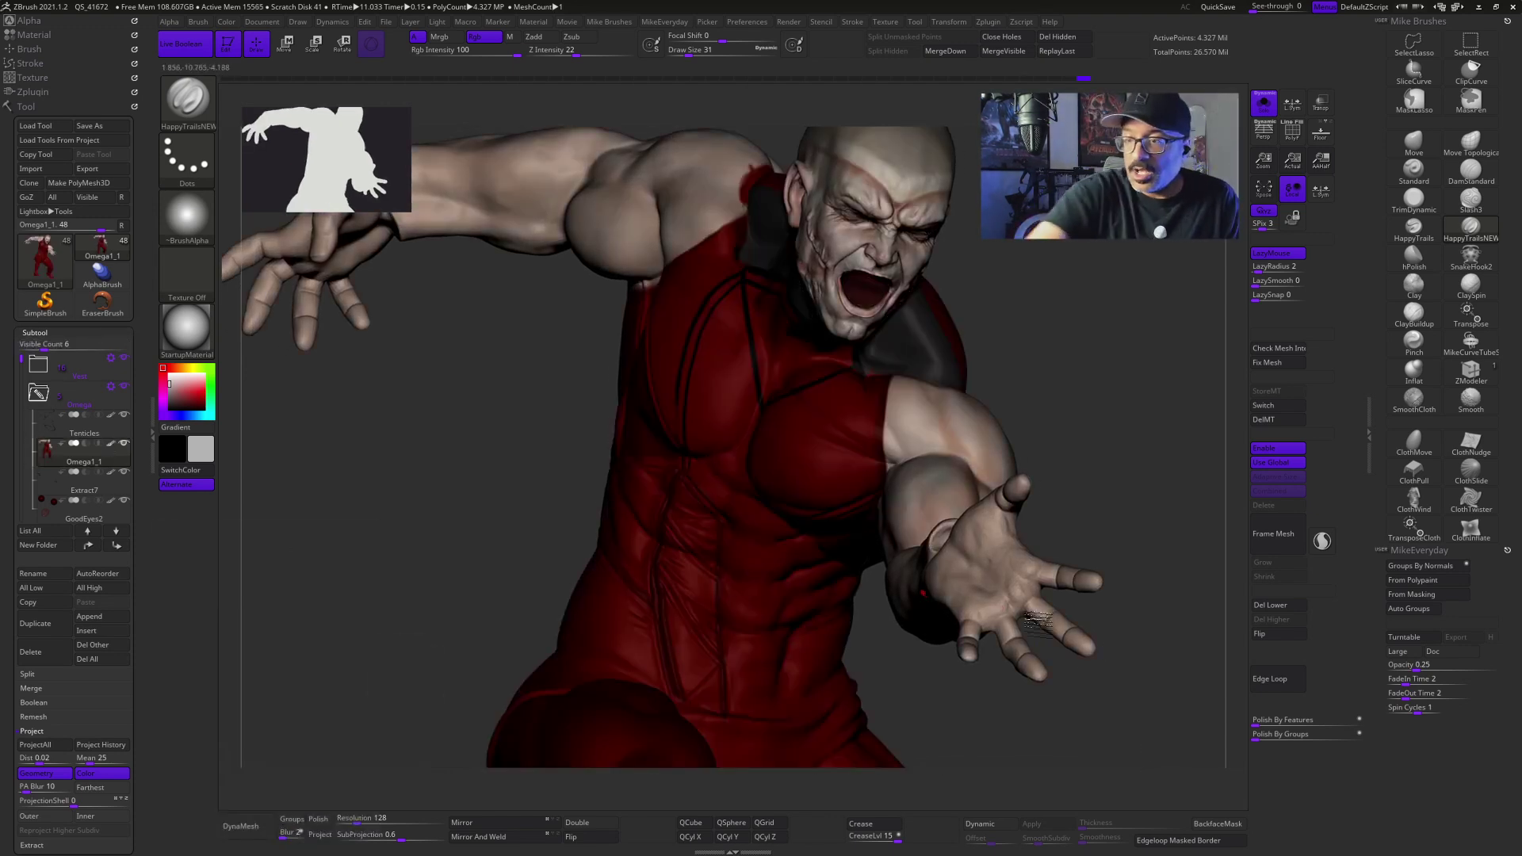
drag(1151, 750, 1195, 688)
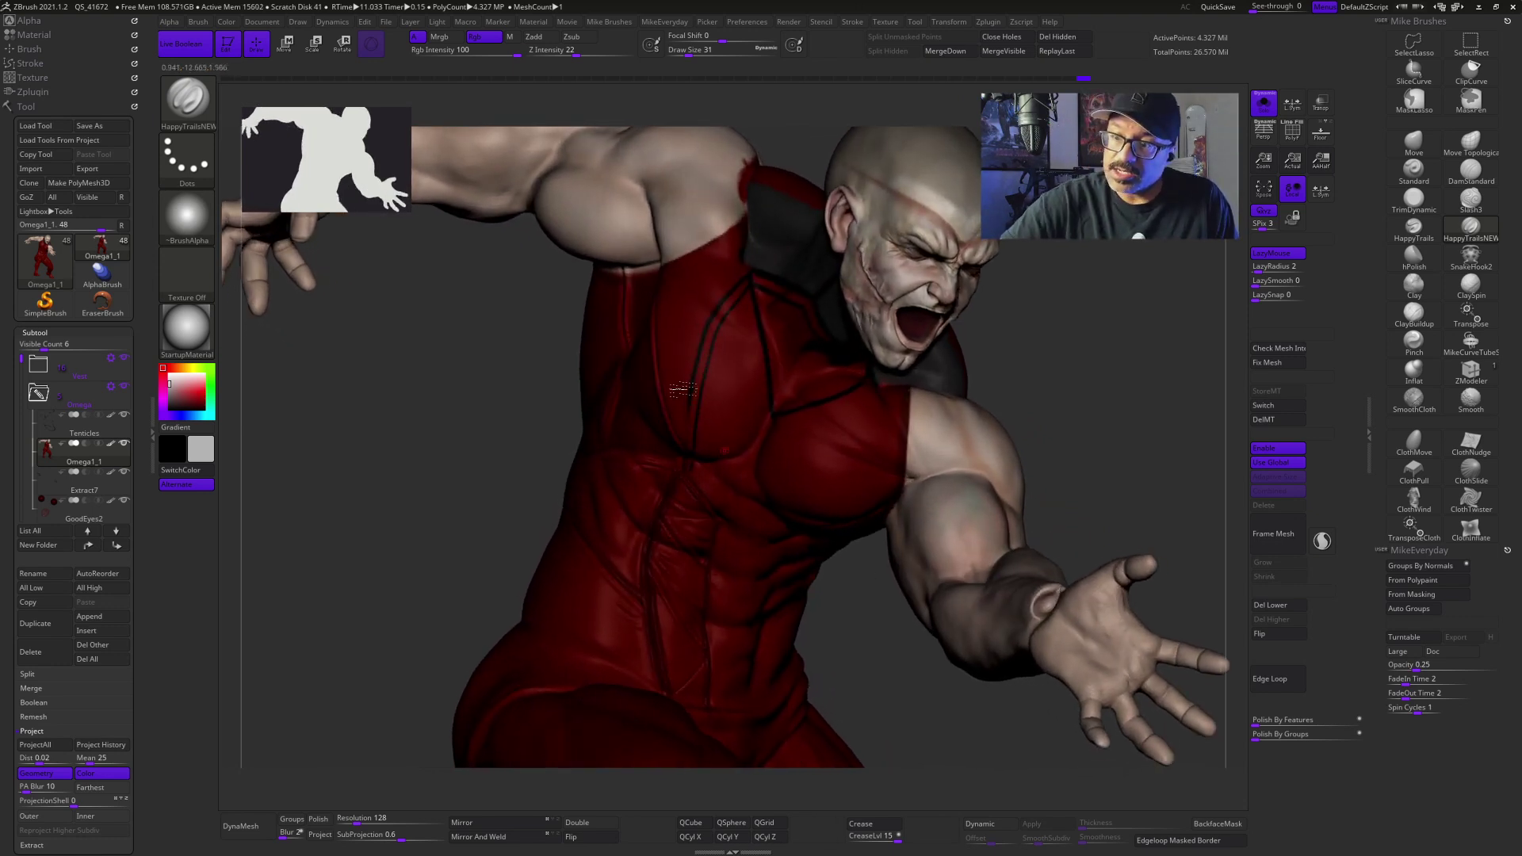
key(ctrl)
mouse_move(556, 258)
ctrl+mouse_down()
mouse_move(675, 254)
mouse_move(664, 354)
mouse_move(697, 455)
ctrl+mouse_up()
mouse_move(736, 525)
mouse_down()
mouse_move(725, 682)
mouse_move(634, 570)
mouse_move(523, 333)
mouse_move(579, 207)
mouse_up()
mouse_move(807, 585)
mouse_down()
mouse_move(733, 514)
mouse_move(733, 765)
mouse_move(753, 484)
mouse_move(729, 384)
mouse_up()
mouse_move(972, 769)
mouse_down()
mouse_move(986, 773)
mouse_move(1013, 708)
mouse_up()
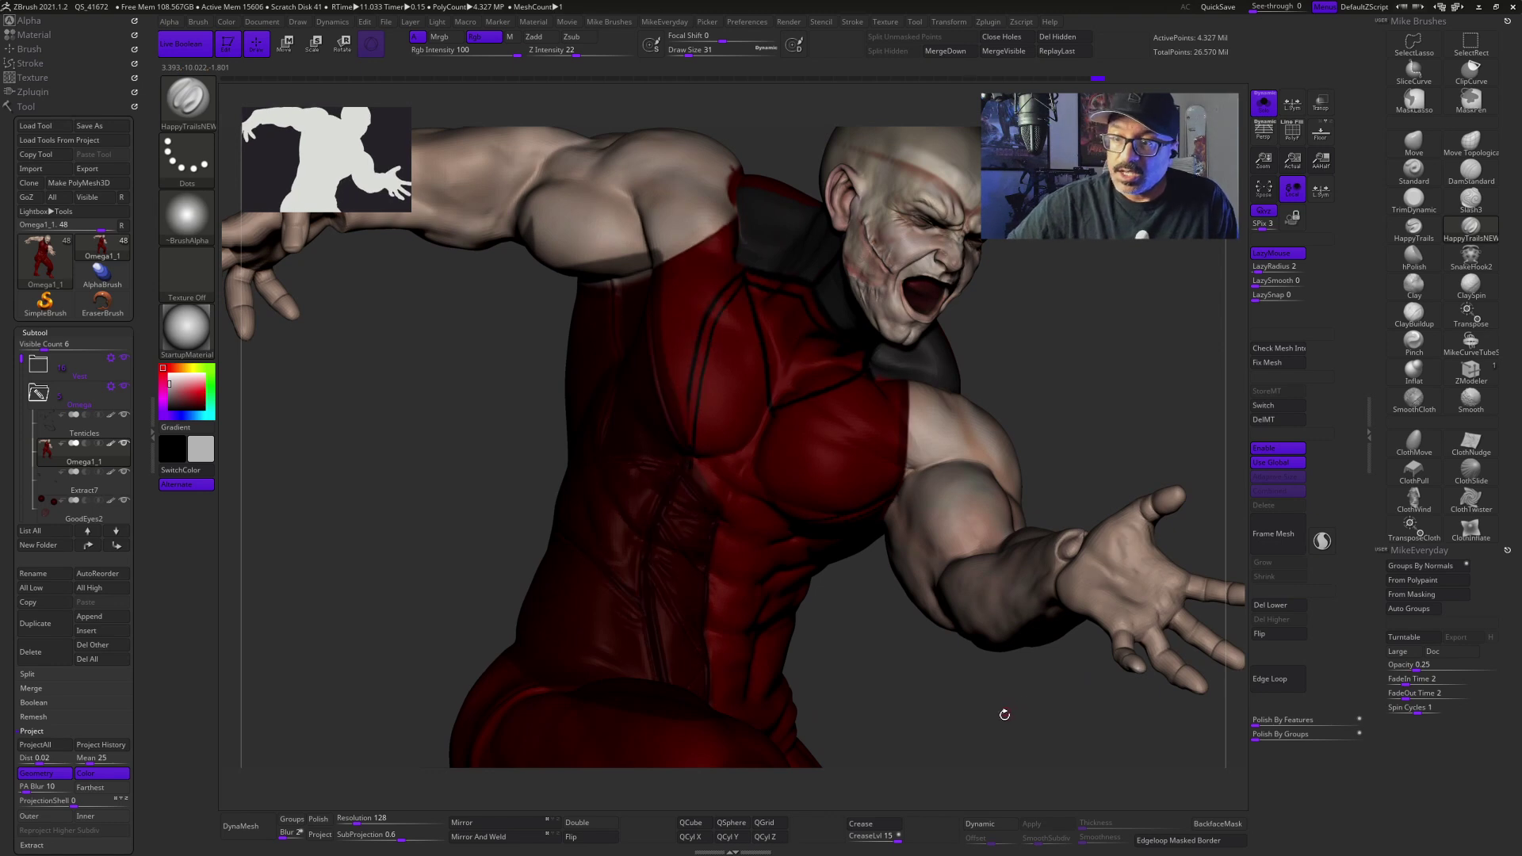
Step: Switch the body's morph target to compare the stored geometry with the current torso wrinkles
click(40, 332)
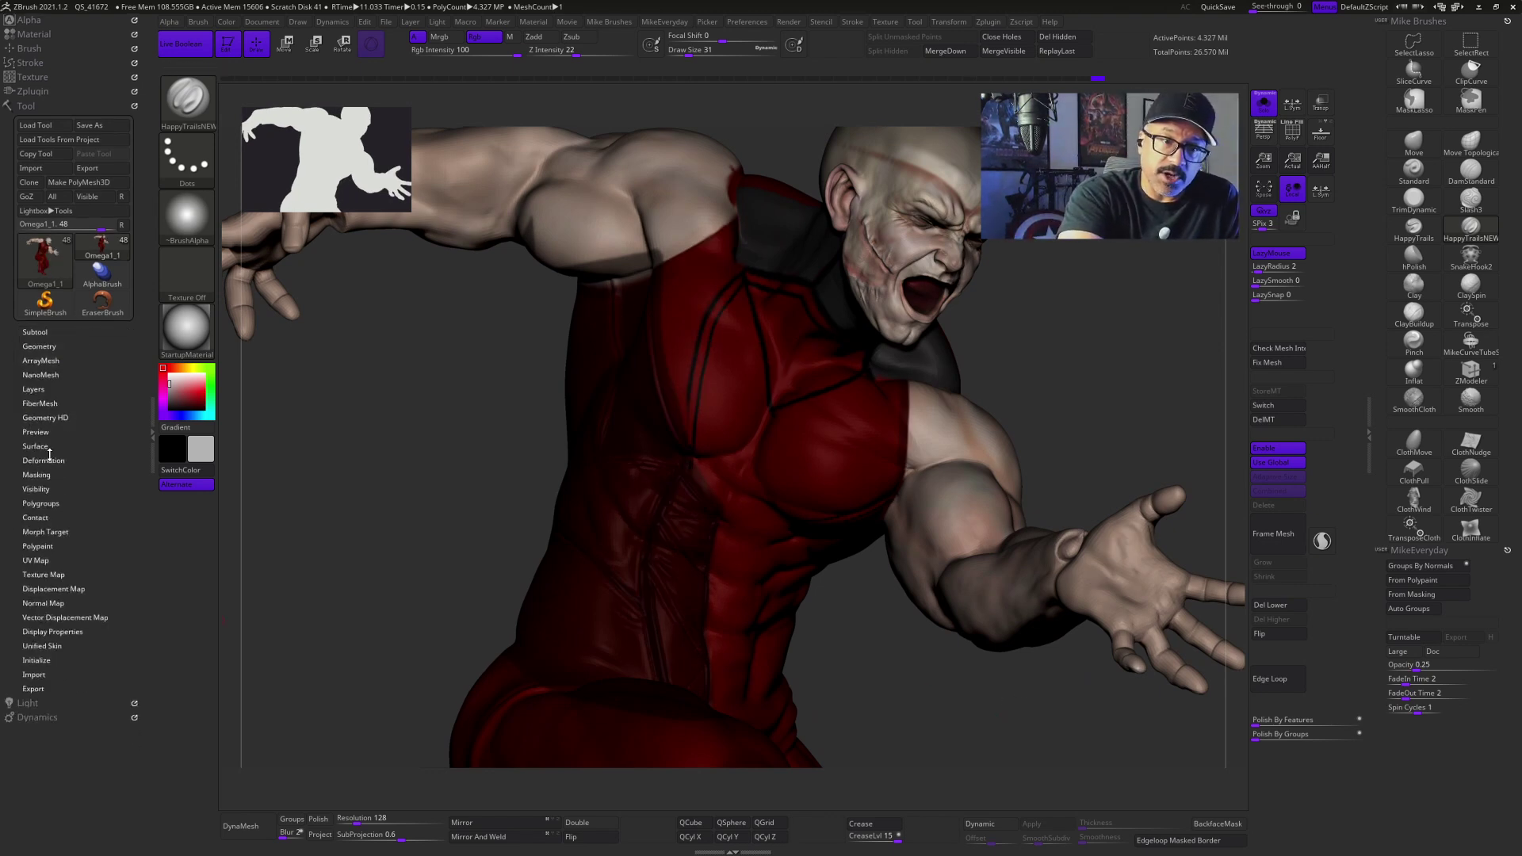
click(62, 533)
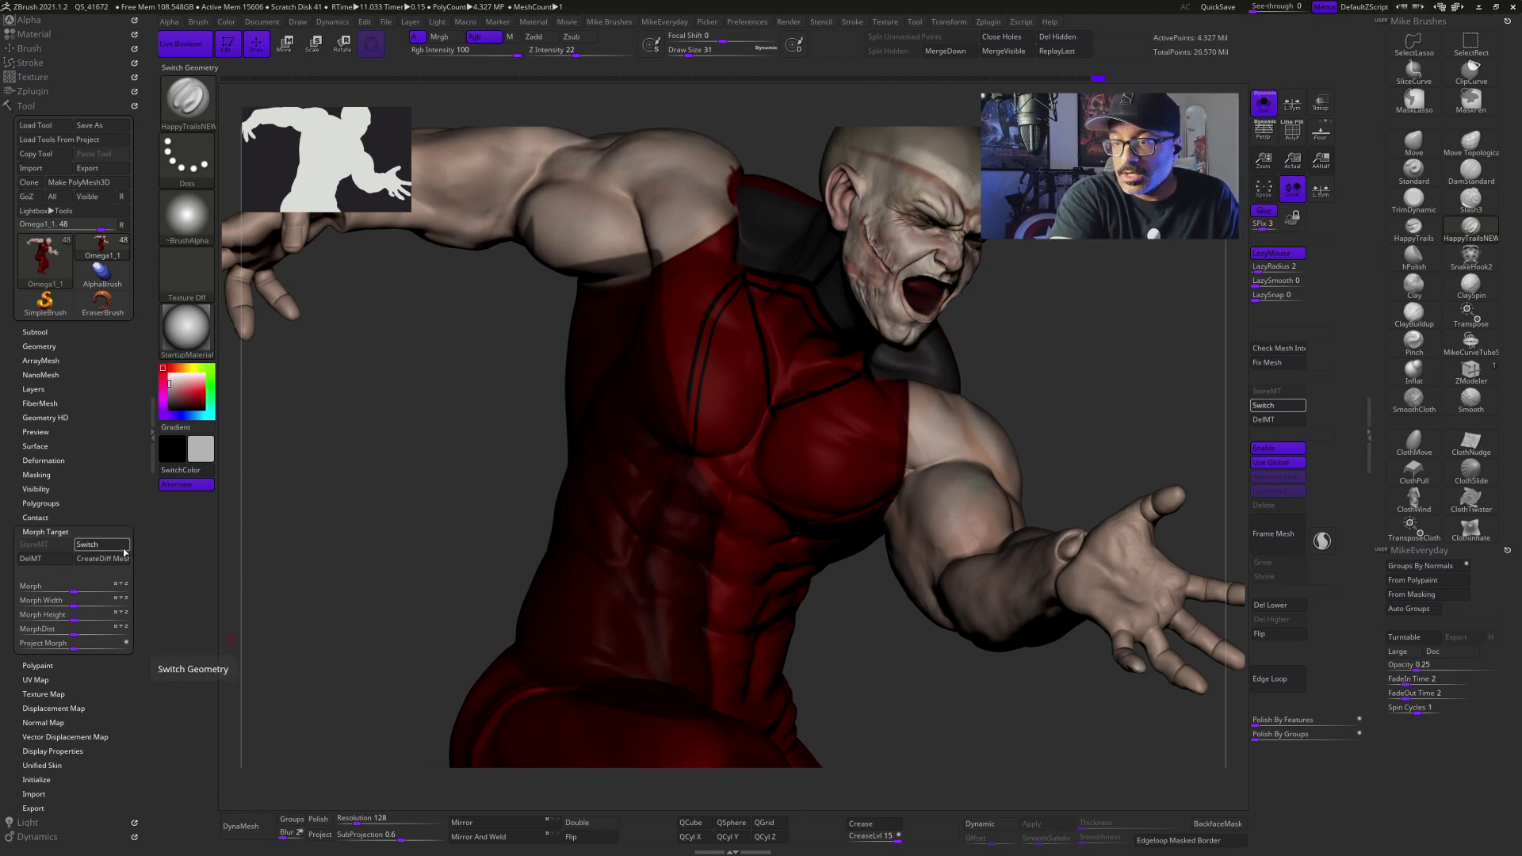
drag(1041, 749, 1084, 725)
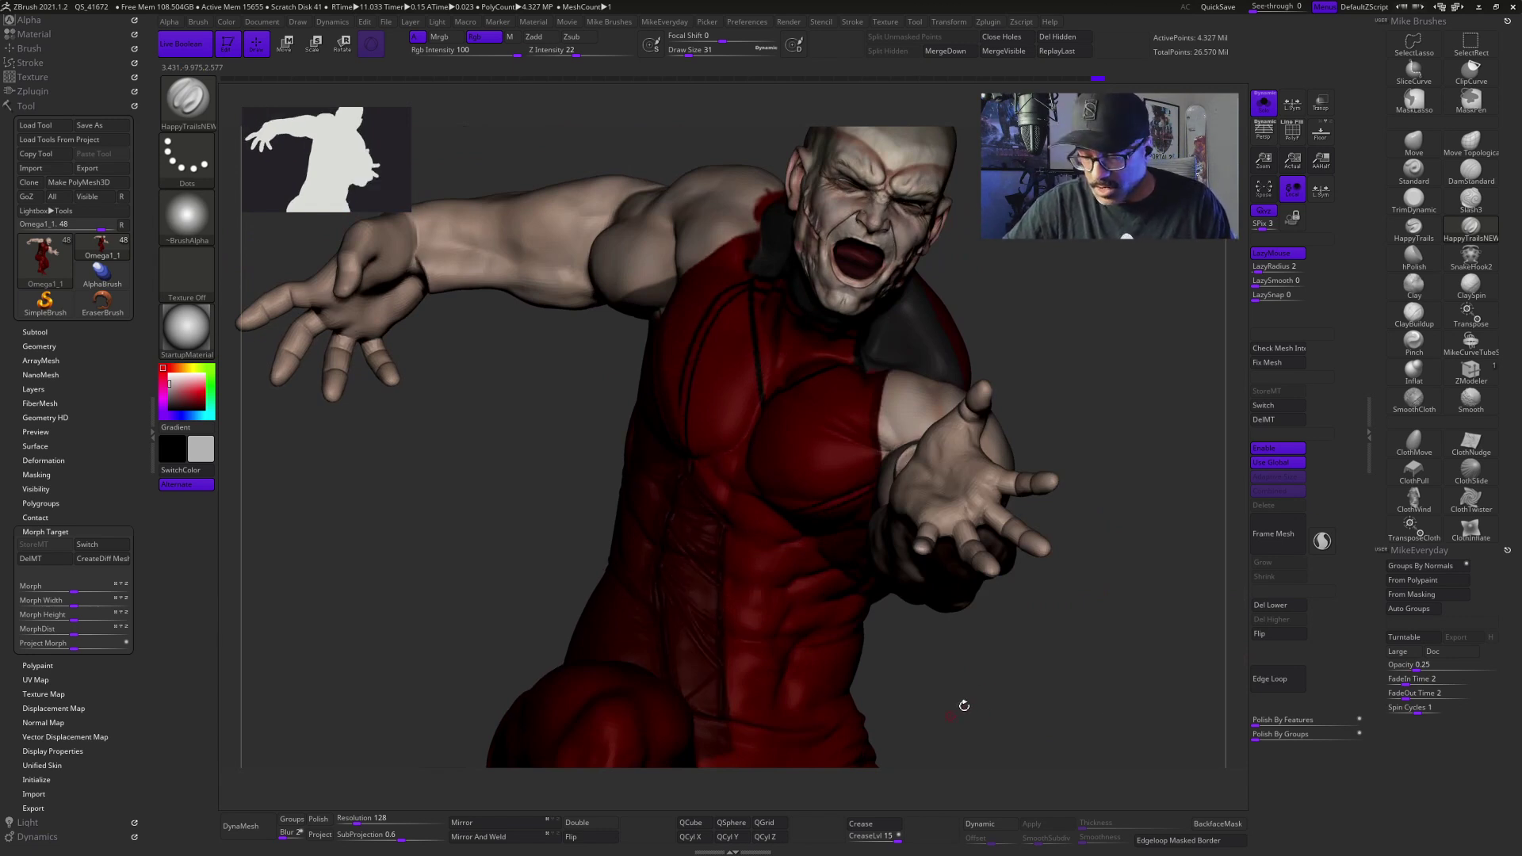
Step: Try the Morph brush at draw size 145 on the abdomen, and undo the stroke
key(b)
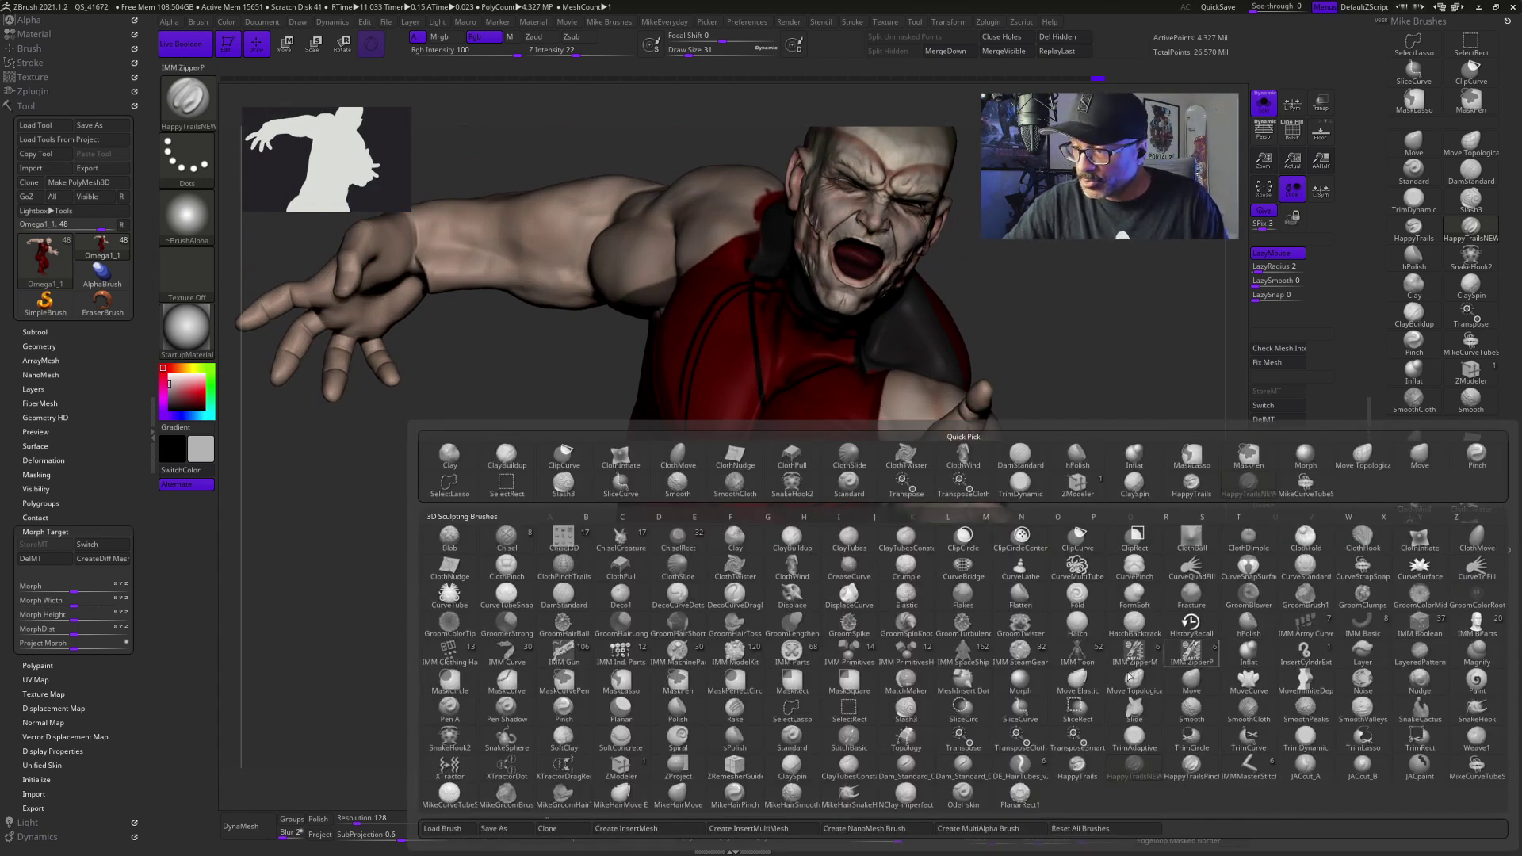
click(1038, 676)
key(s)
drag(1010, 645, 1032, 645)
key(space)
mouse_move(1144, 611)
mouse_down()
mouse_move(1094, 615)
mouse_move(1062, 587)
mouse_up()
drag(801, 544, 806, 591)
key(ctrl+z)
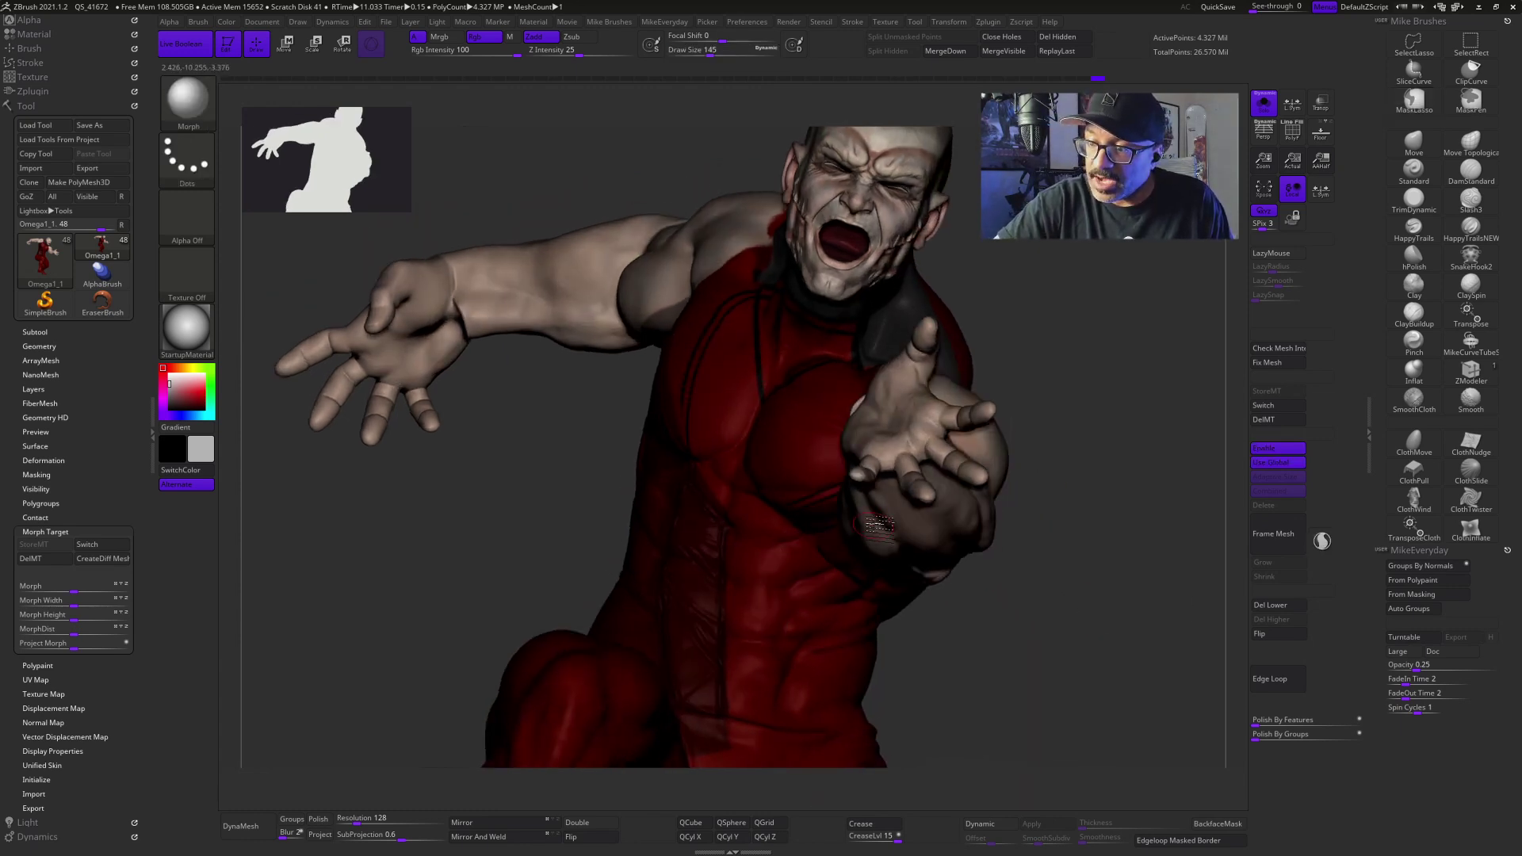
Step: Enlarge the Morph brush to draw size 293, try it on the abdomen, and undo the stroke
key(space)
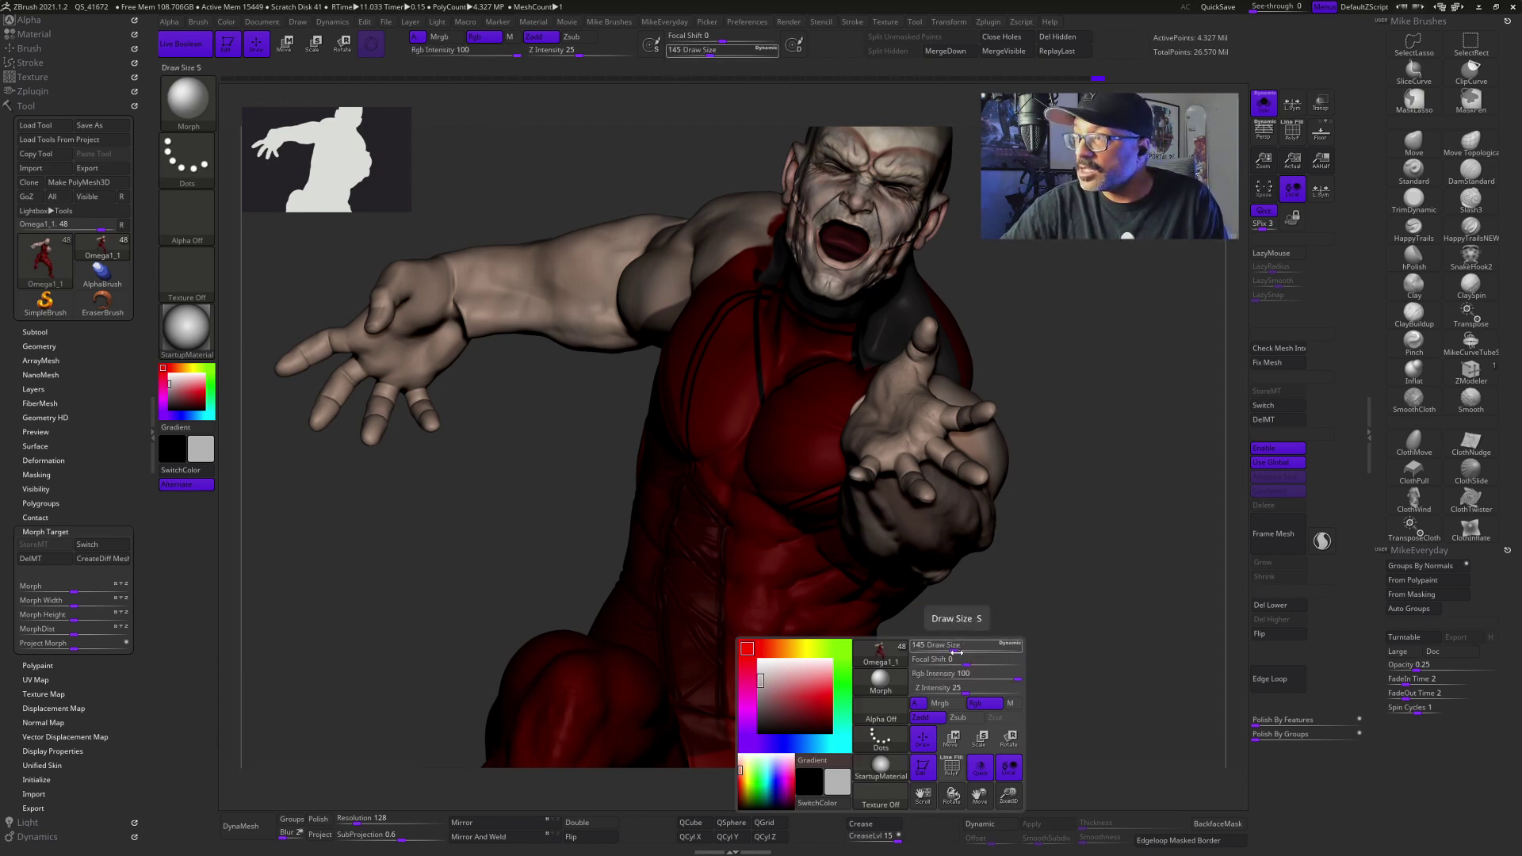
mouse_move(963, 688)
mouse_down()
mouse_move(967, 658)
mouse_move(975, 687)
mouse_up()
key(s)
mouse_move(797, 551)
mouse_down()
mouse_move(810, 602)
mouse_move(781, 591)
mouse_move(783, 618)
mouse_move(799, 555)
mouse_up()
key(ctrl+z)
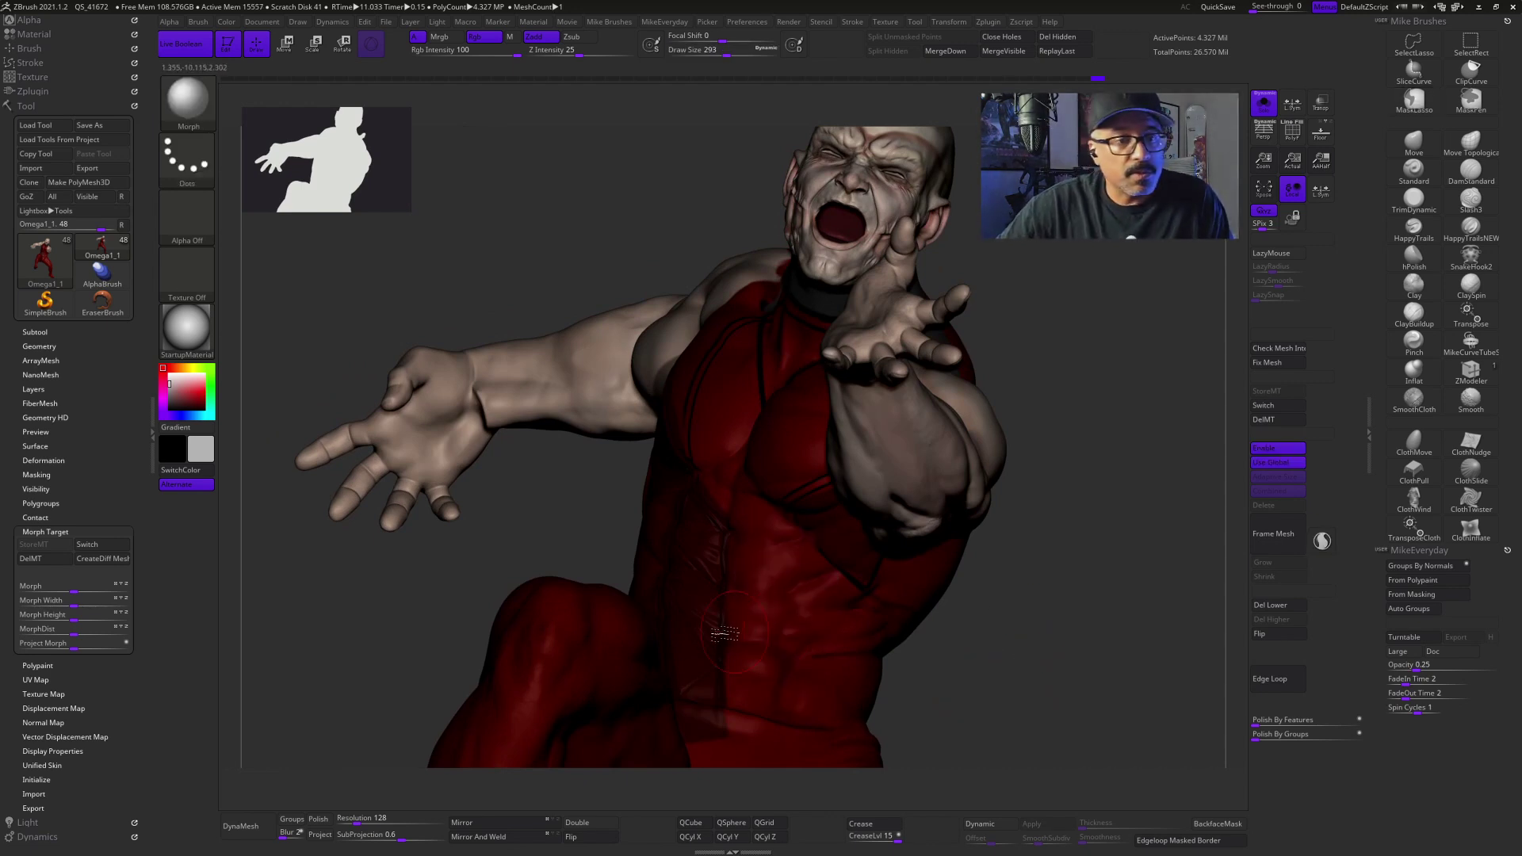
Step: Toggle the body's geometry between its morph target and current sculpt to compare them again
key(ctrl)
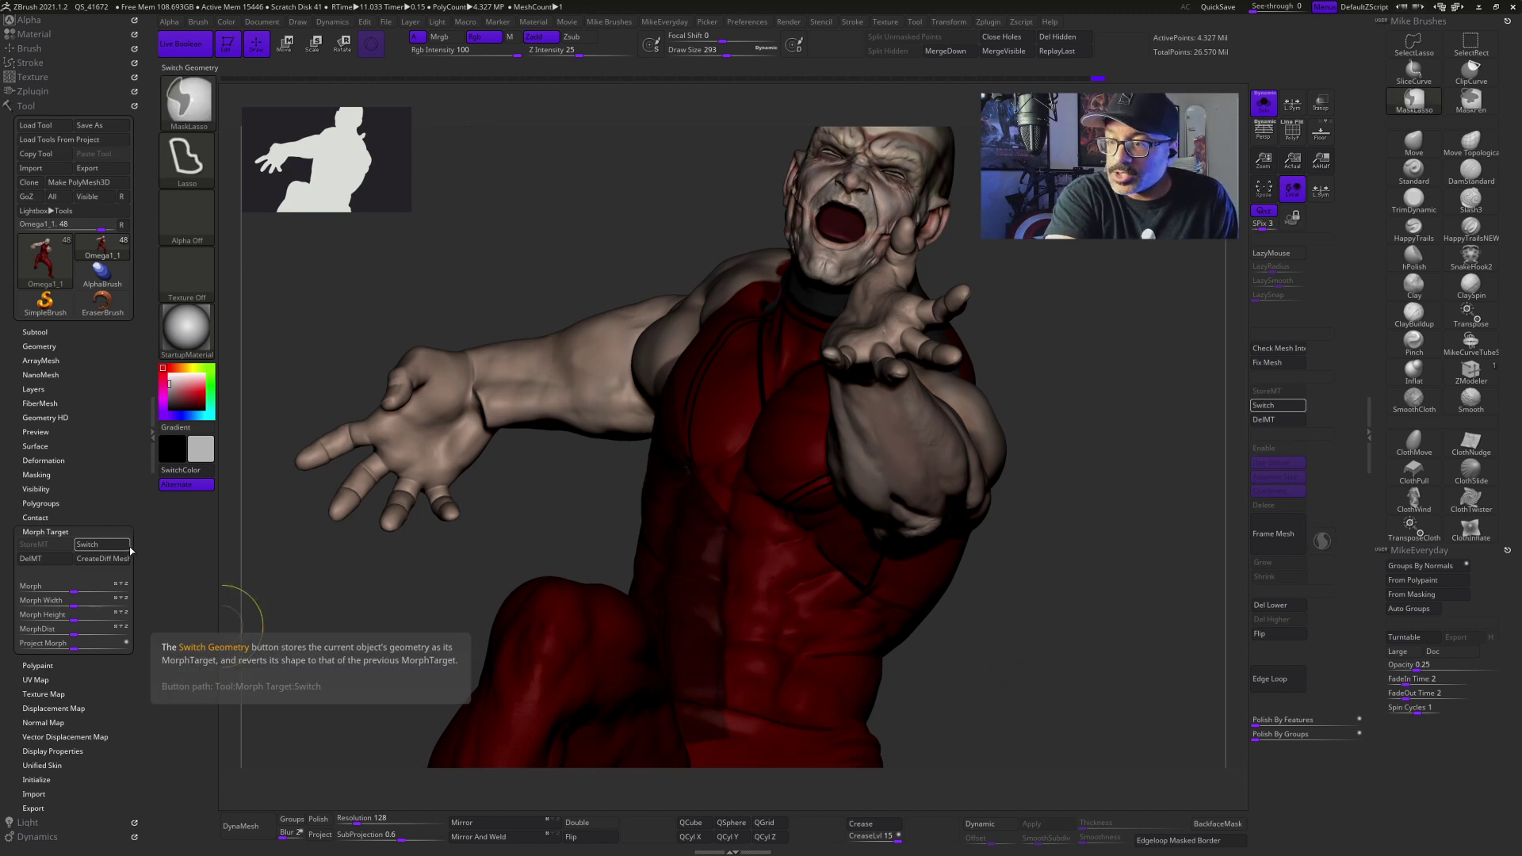
click(103, 544)
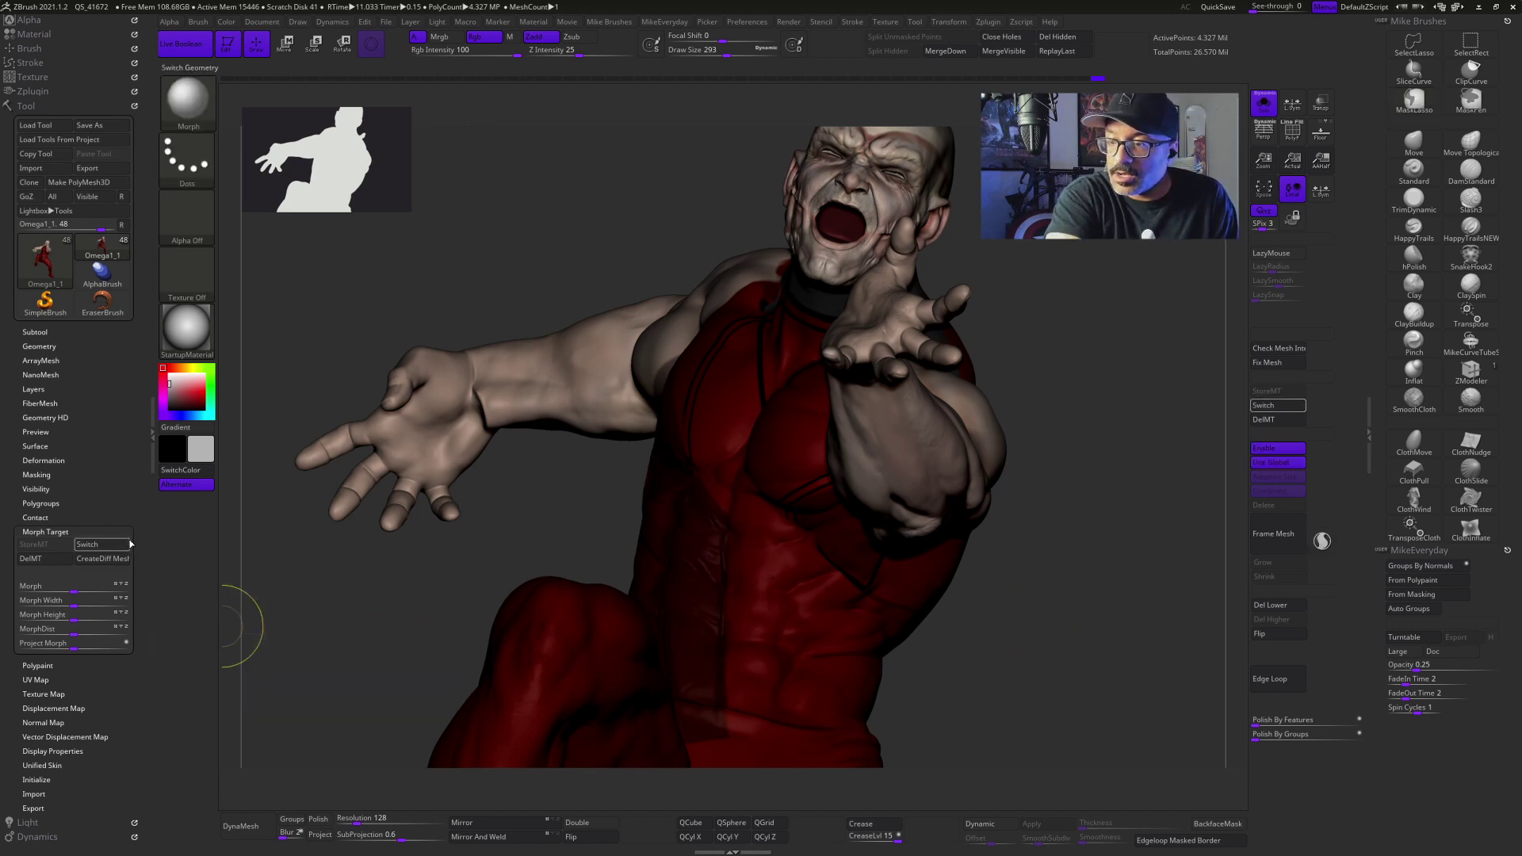
key(s)
drag(1056, 672, 1053, 672)
mouse_move(1062, 672)
mouse_down()
mouse_move(1134, 646)
mouse_move(1068, 658)
mouse_move(1108, 677)
mouse_move(1100, 652)
mouse_move(1087, 680)
mouse_move(1039, 659)
mouse_up()
Step: Set up the Standard brush at draw size 33 with RGB painting enabled and black as the color
click(1415, 177)
key(s)
click(1062, 659)
key(space)
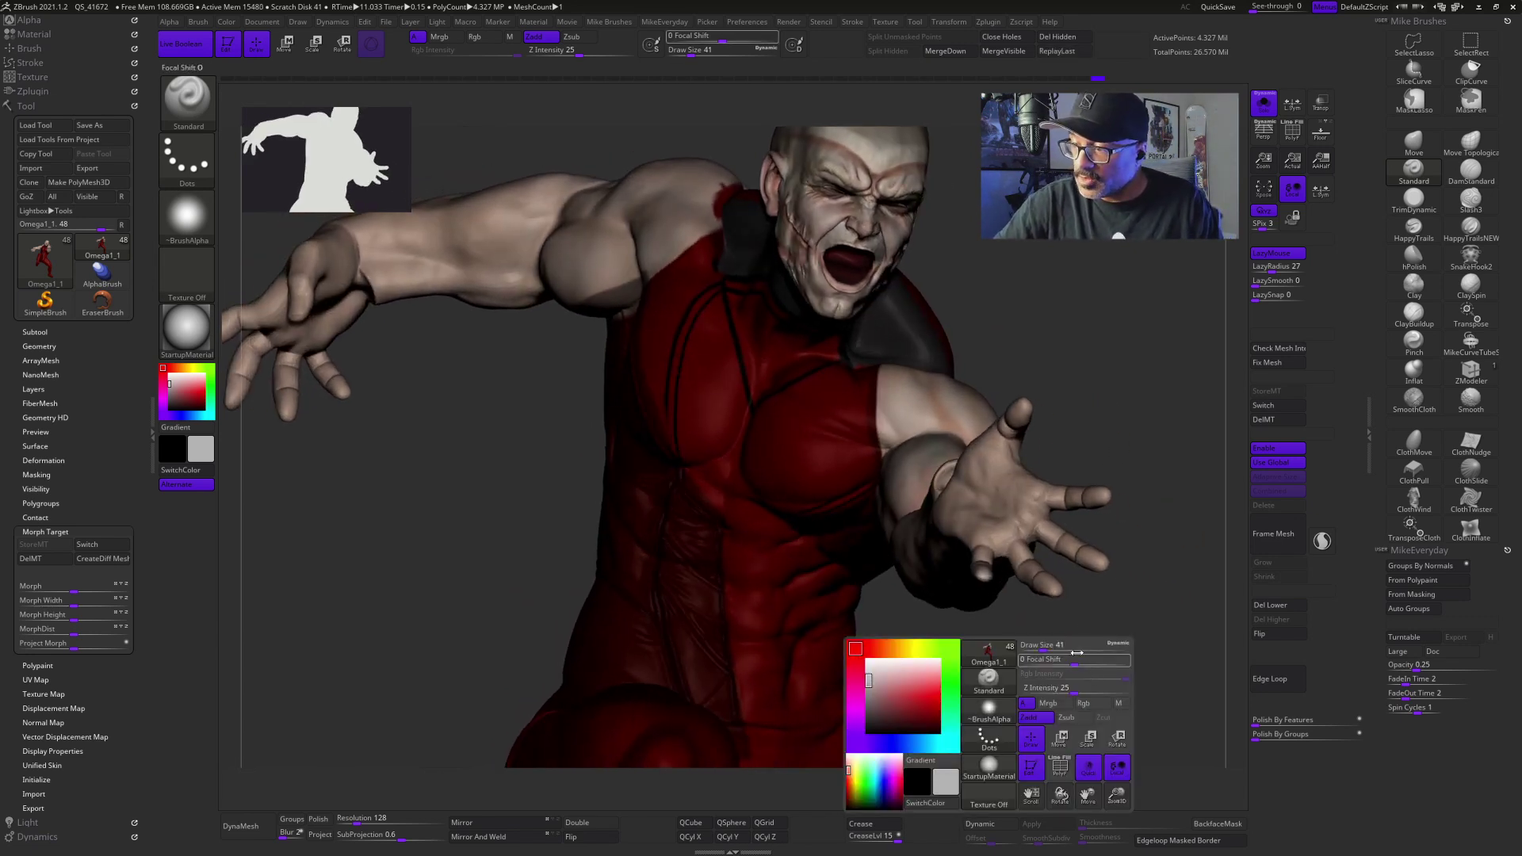
click(1083, 703)
drag(886, 711, 861, 737)
Step: Paint raised black vertical seam lines down the suit's abdomen from below the chest to the waist
drag(1114, 666, 820, 516)
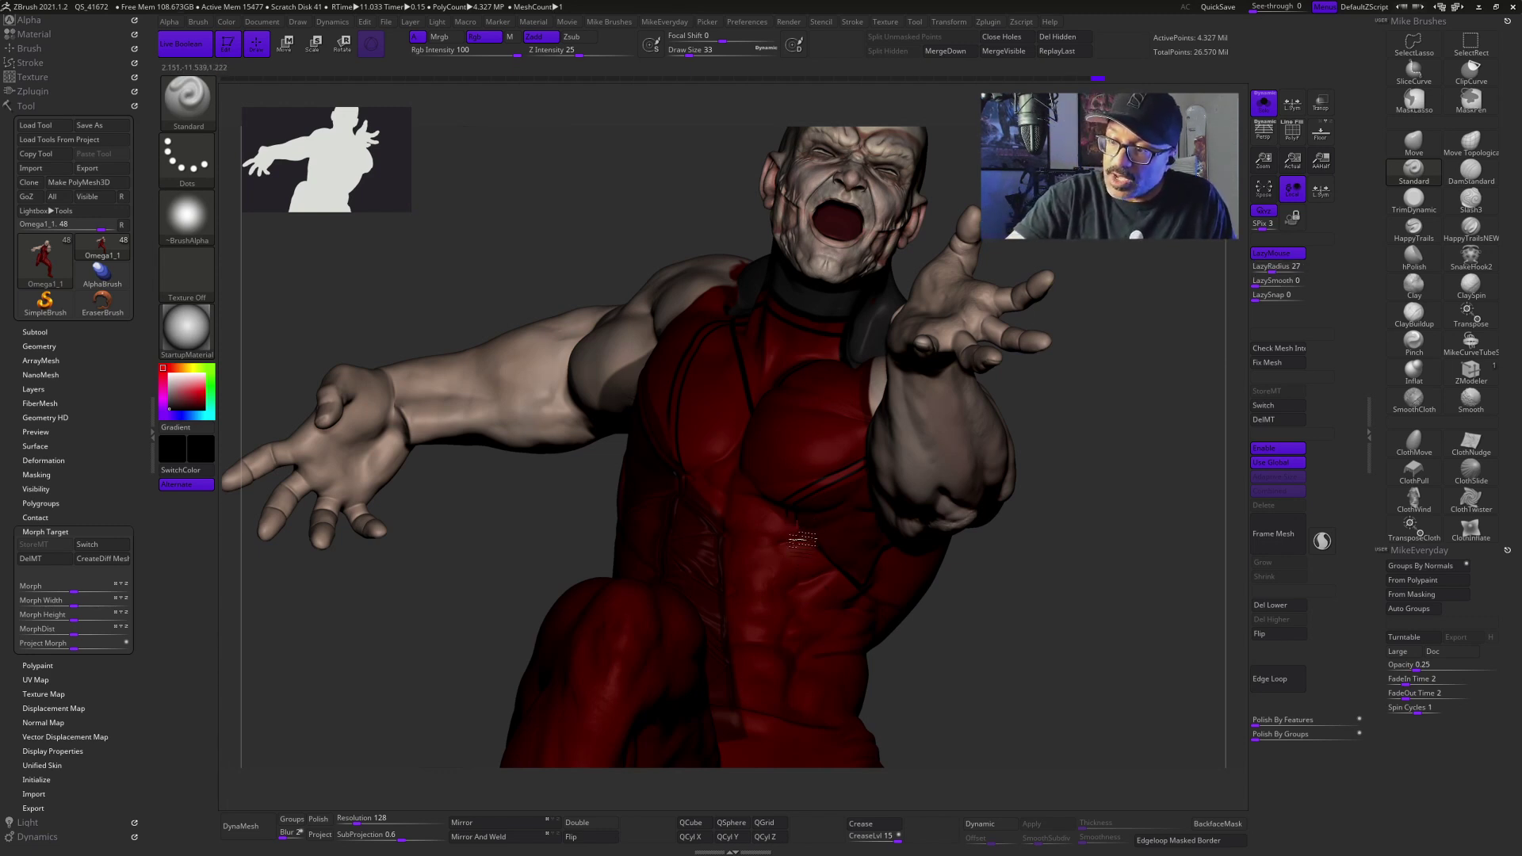
mouse_move(988, 655)
mouse_down()
mouse_move(1056, 674)
mouse_move(796, 525)
mouse_up()
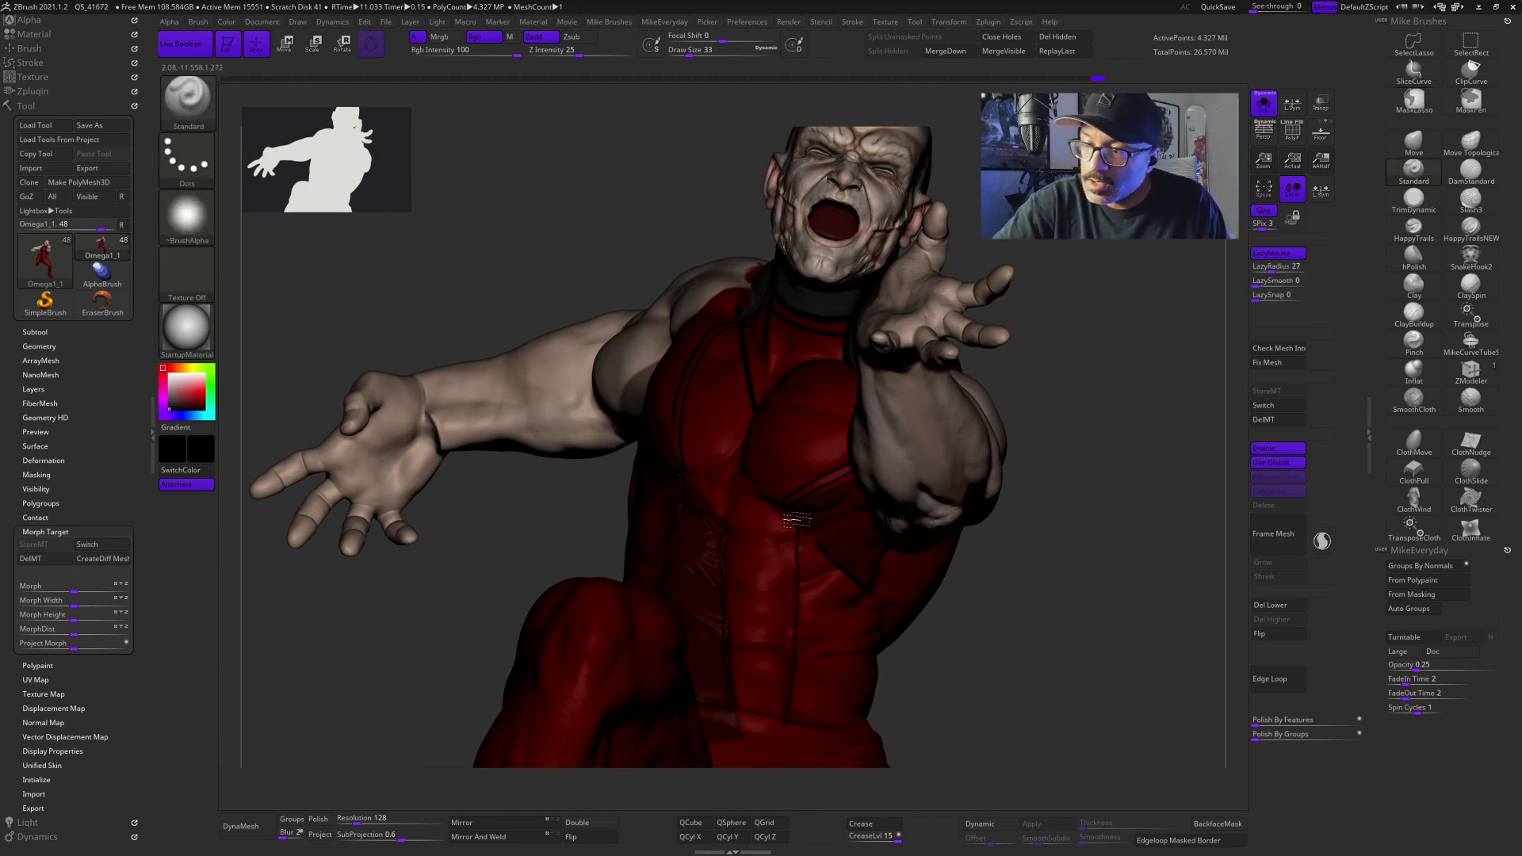
drag(784, 730, 1138, 723)
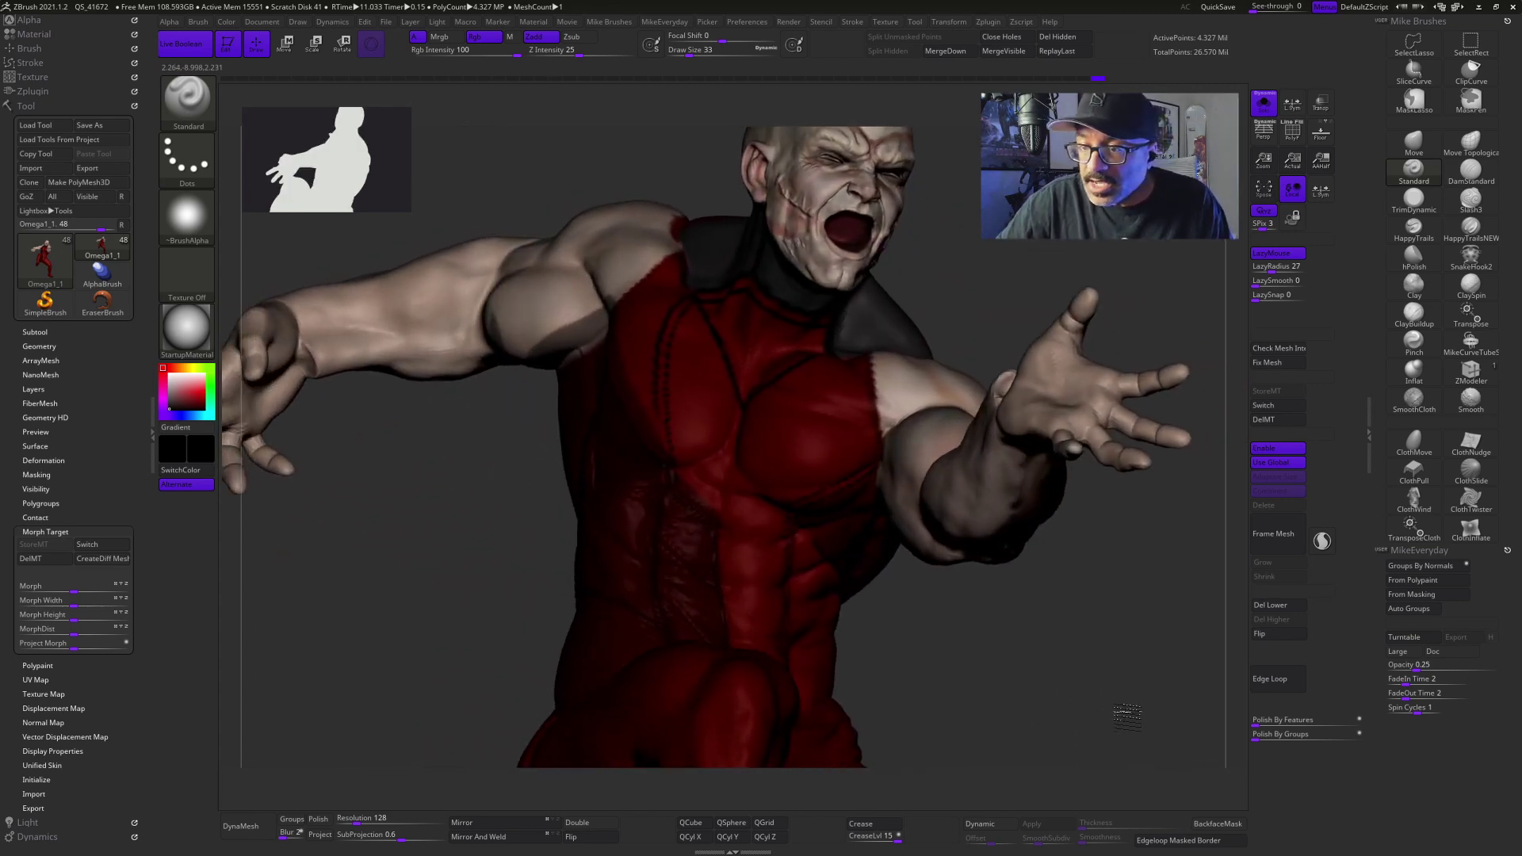
mouse_move(1125, 713)
mouse_down()
mouse_move(1093, 693)
mouse_move(1094, 623)
mouse_move(821, 527)
mouse_up()
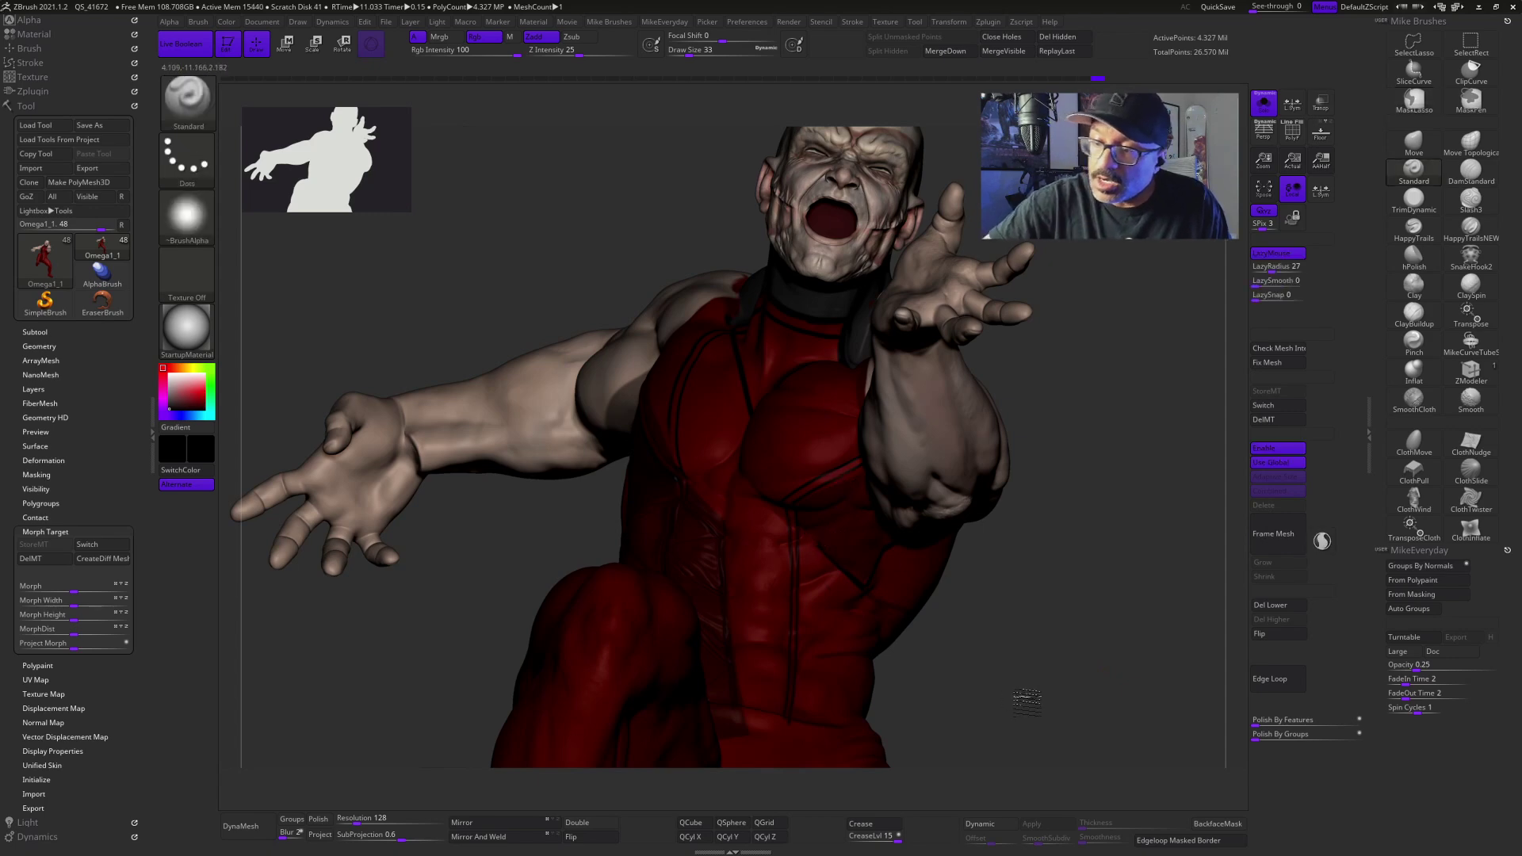
mouse_move(1021, 706)
mouse_down()
mouse_move(1161, 680)
mouse_move(1101, 618)
mouse_move(985, 584)
mouse_move(1023, 523)
mouse_move(807, 529)
mouse_up()
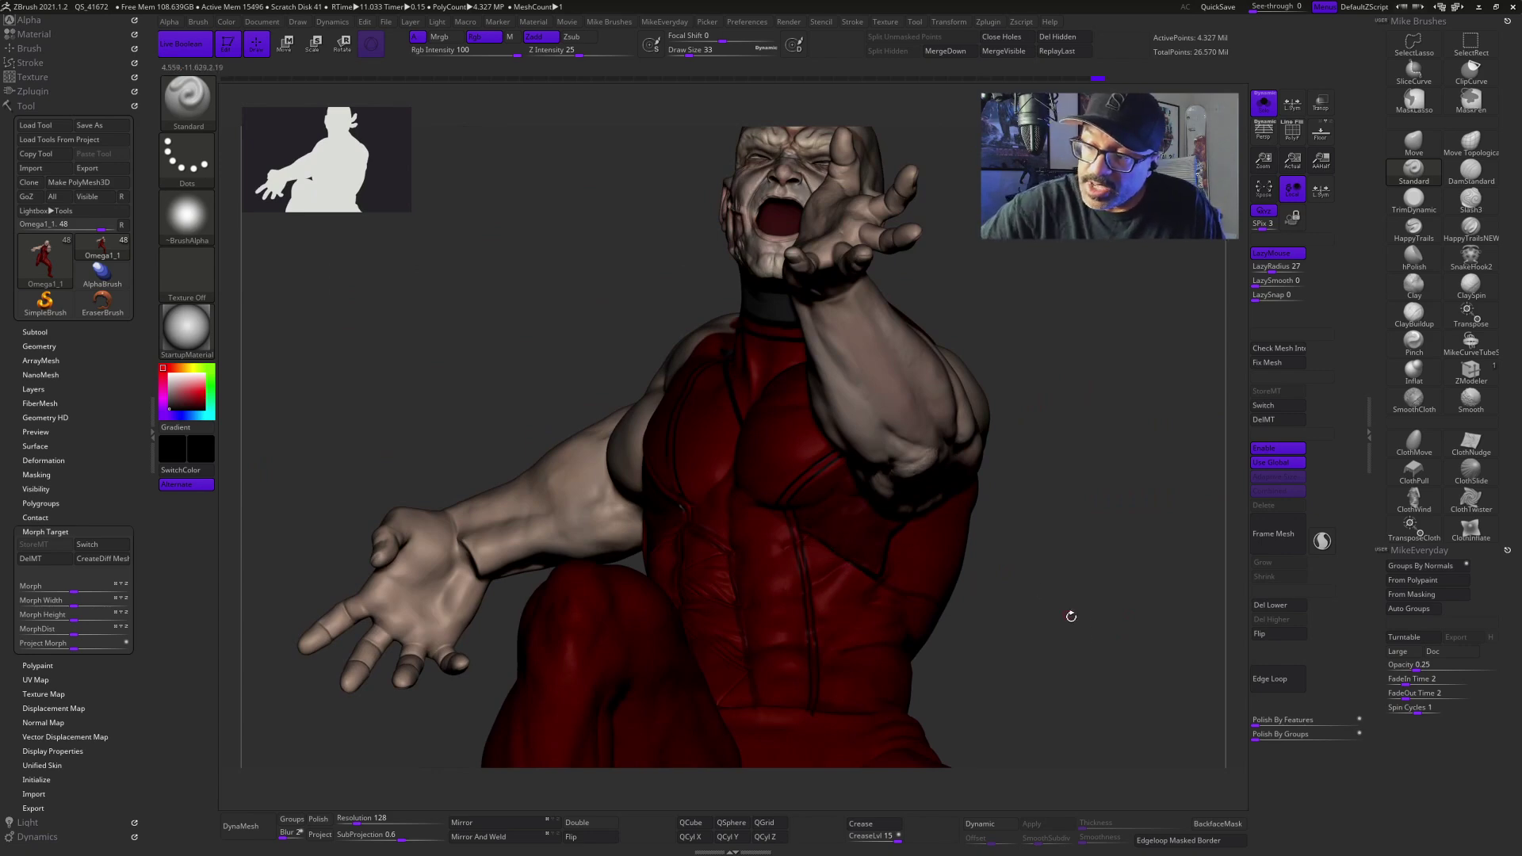
Step: Paint further black seam lines diagonally across the suit's lower abdomen and along the waist
mouse_move(1075, 623)
mouse_down()
mouse_move(1142, 626)
mouse_move(1136, 608)
mouse_move(1172, 636)
mouse_move(1142, 625)
mouse_move(1060, 645)
mouse_move(1071, 609)
mouse_up()
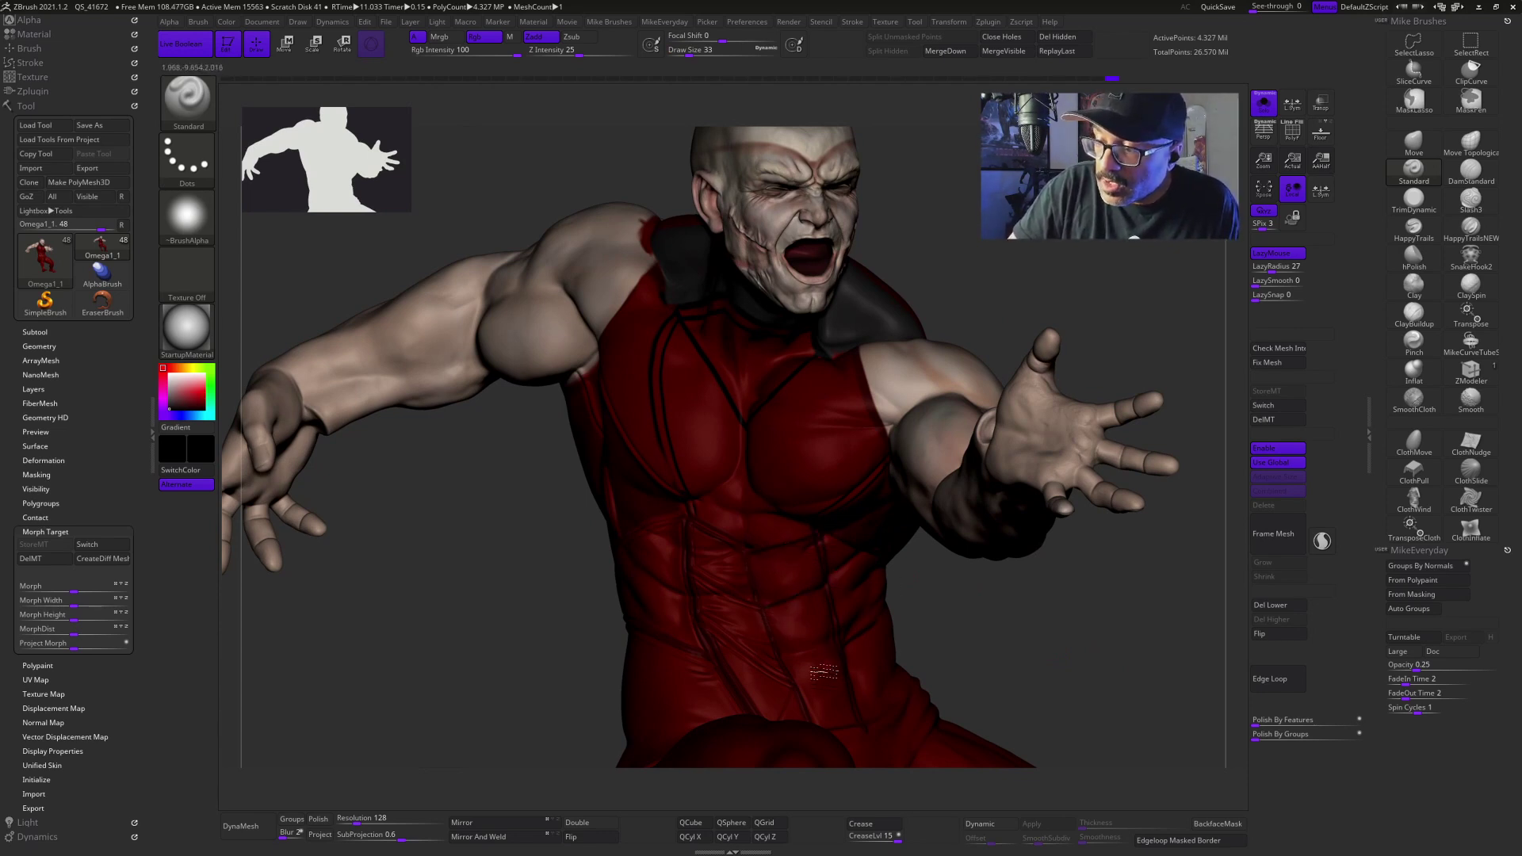
drag(1028, 639, 1054, 702)
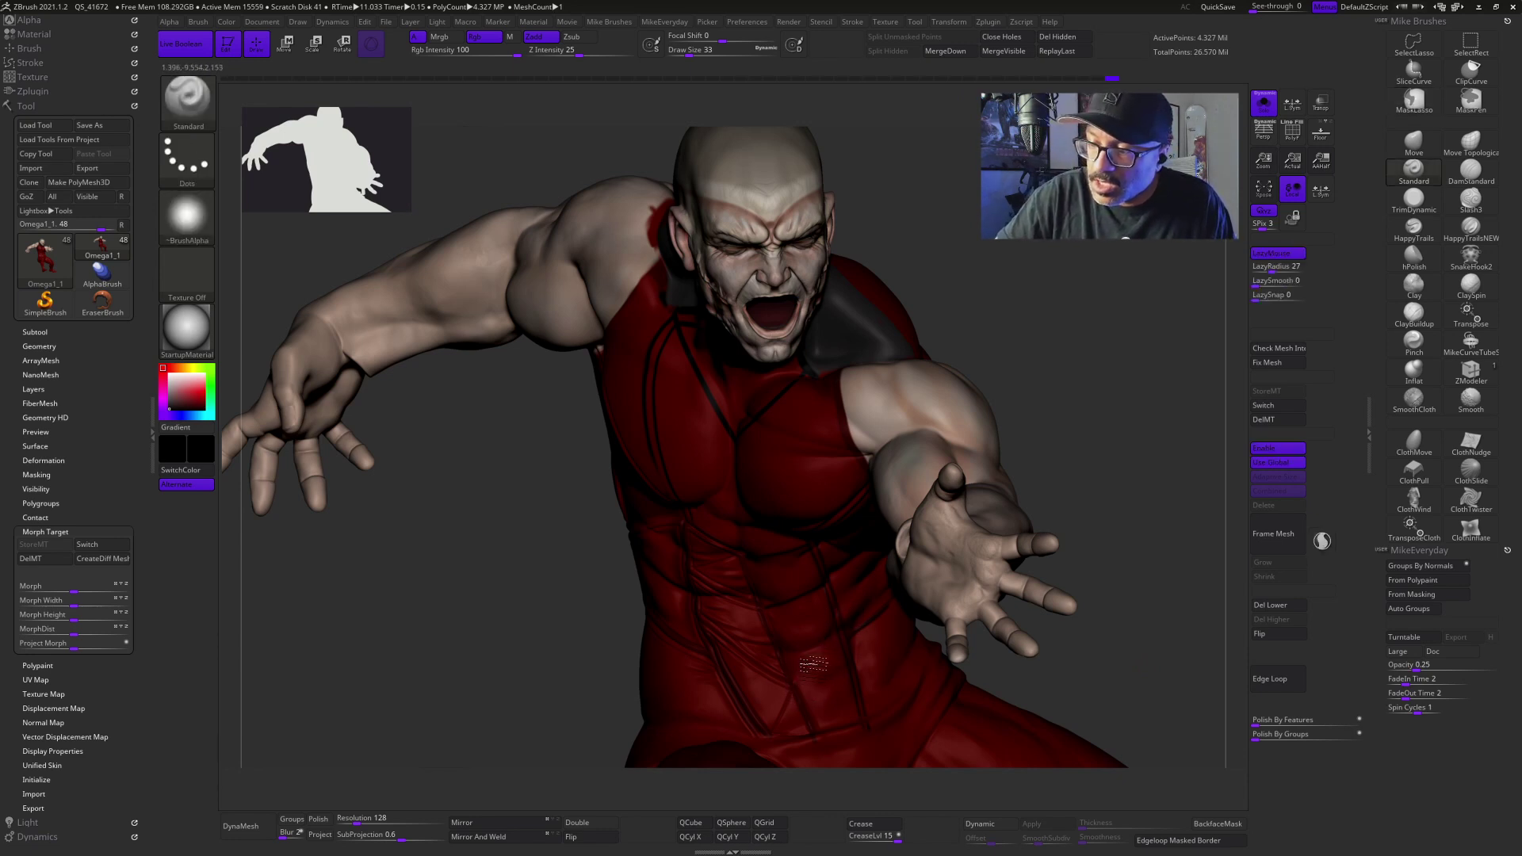
drag(1181, 633, 1172, 657)
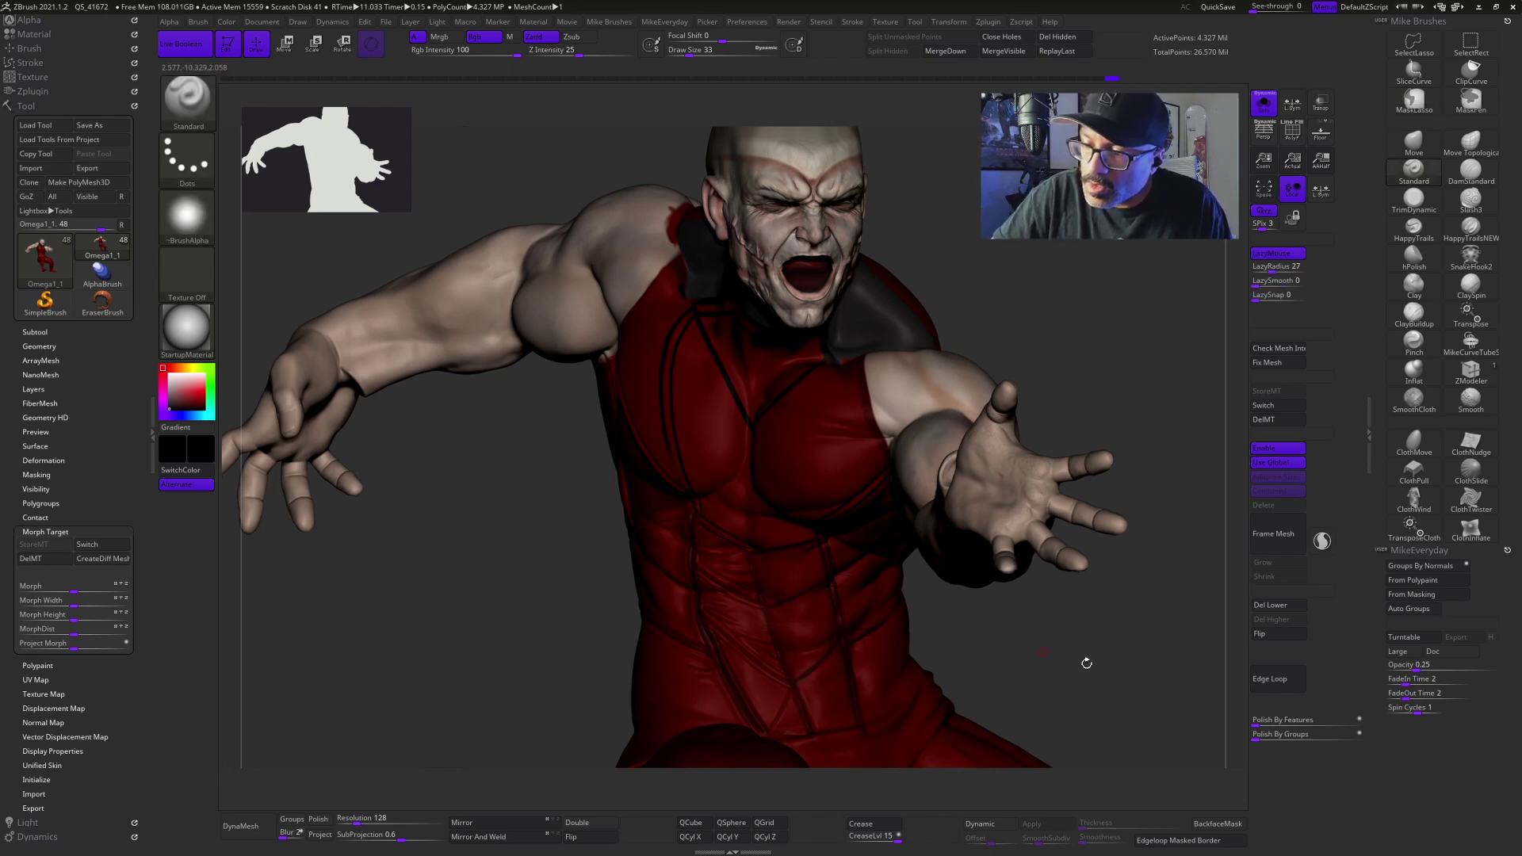
drag(1107, 674, 1163, 669)
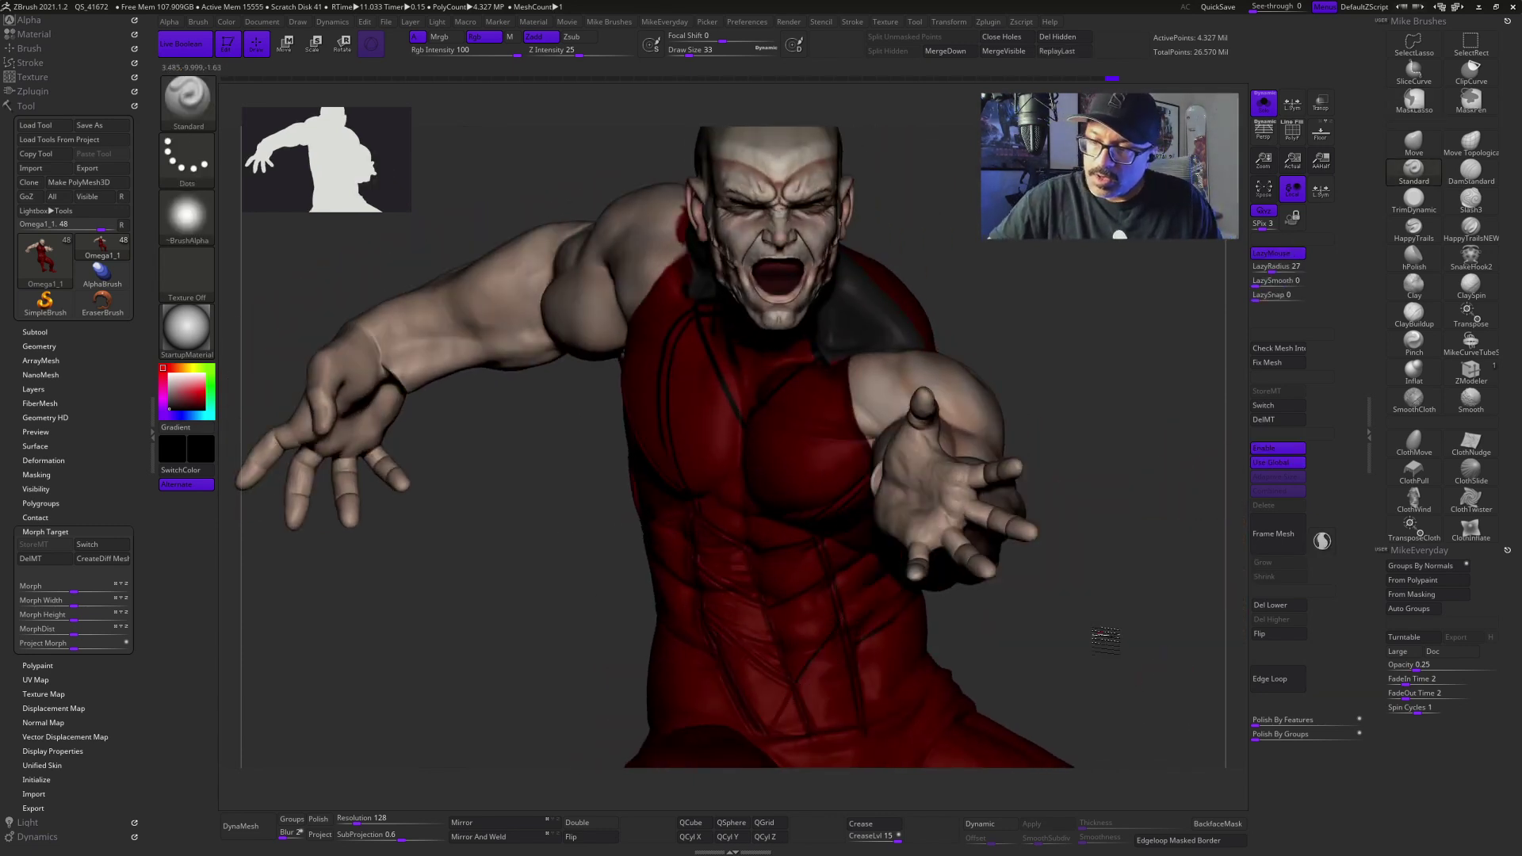
mouse_move(1107, 637)
mouse_down()
mouse_move(1137, 638)
mouse_move(1083, 646)
mouse_up()
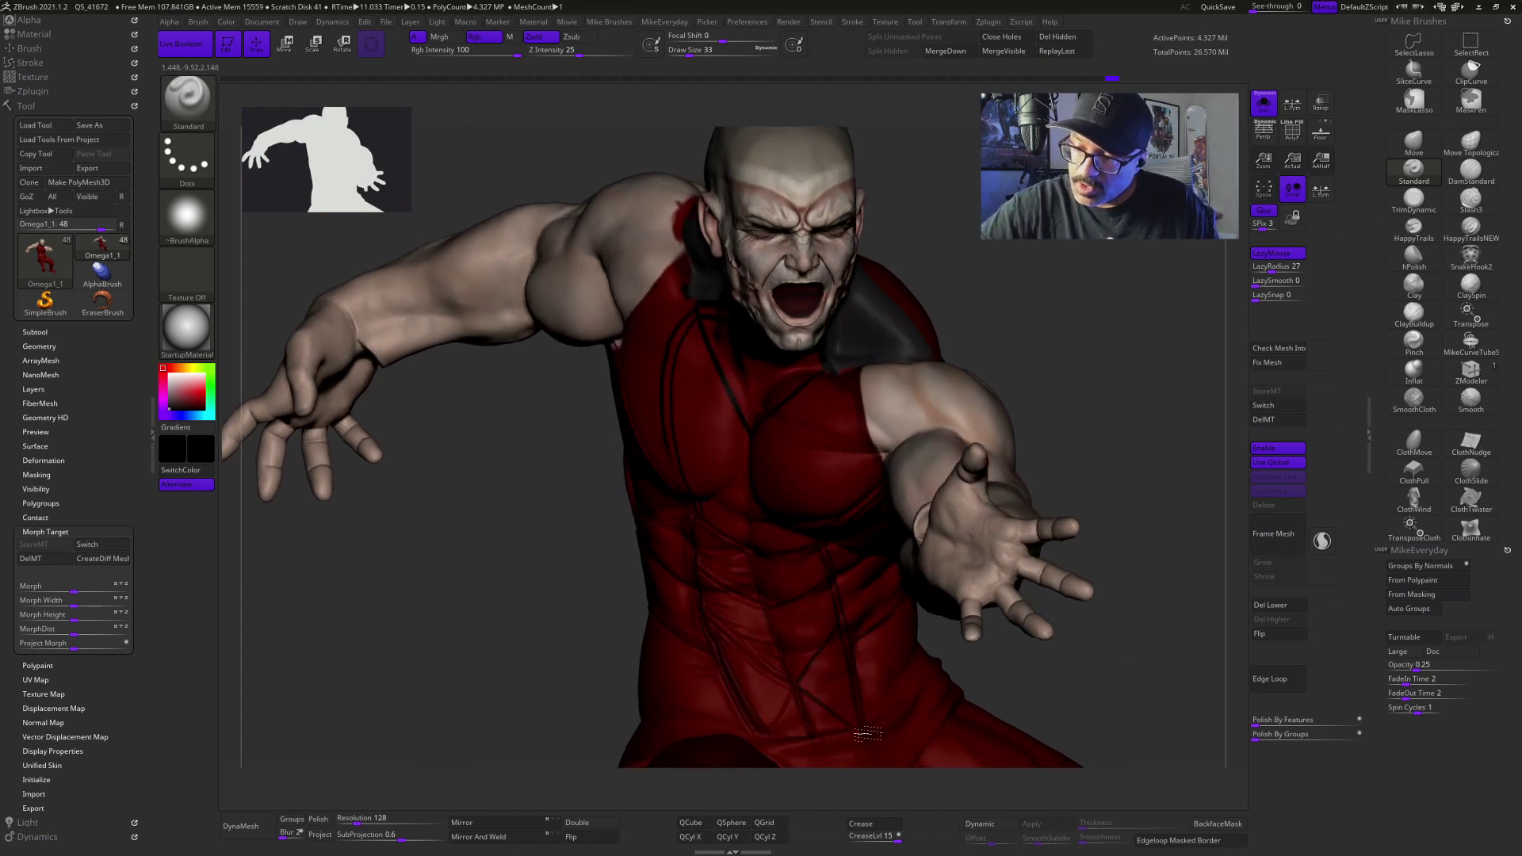
mouse_move(1074, 704)
mouse_down()
mouse_move(1139, 697)
mouse_move(1114, 728)
mouse_move(1162, 706)
mouse_move(1193, 633)
mouse_up()
drag(1155, 716, 1151, 703)
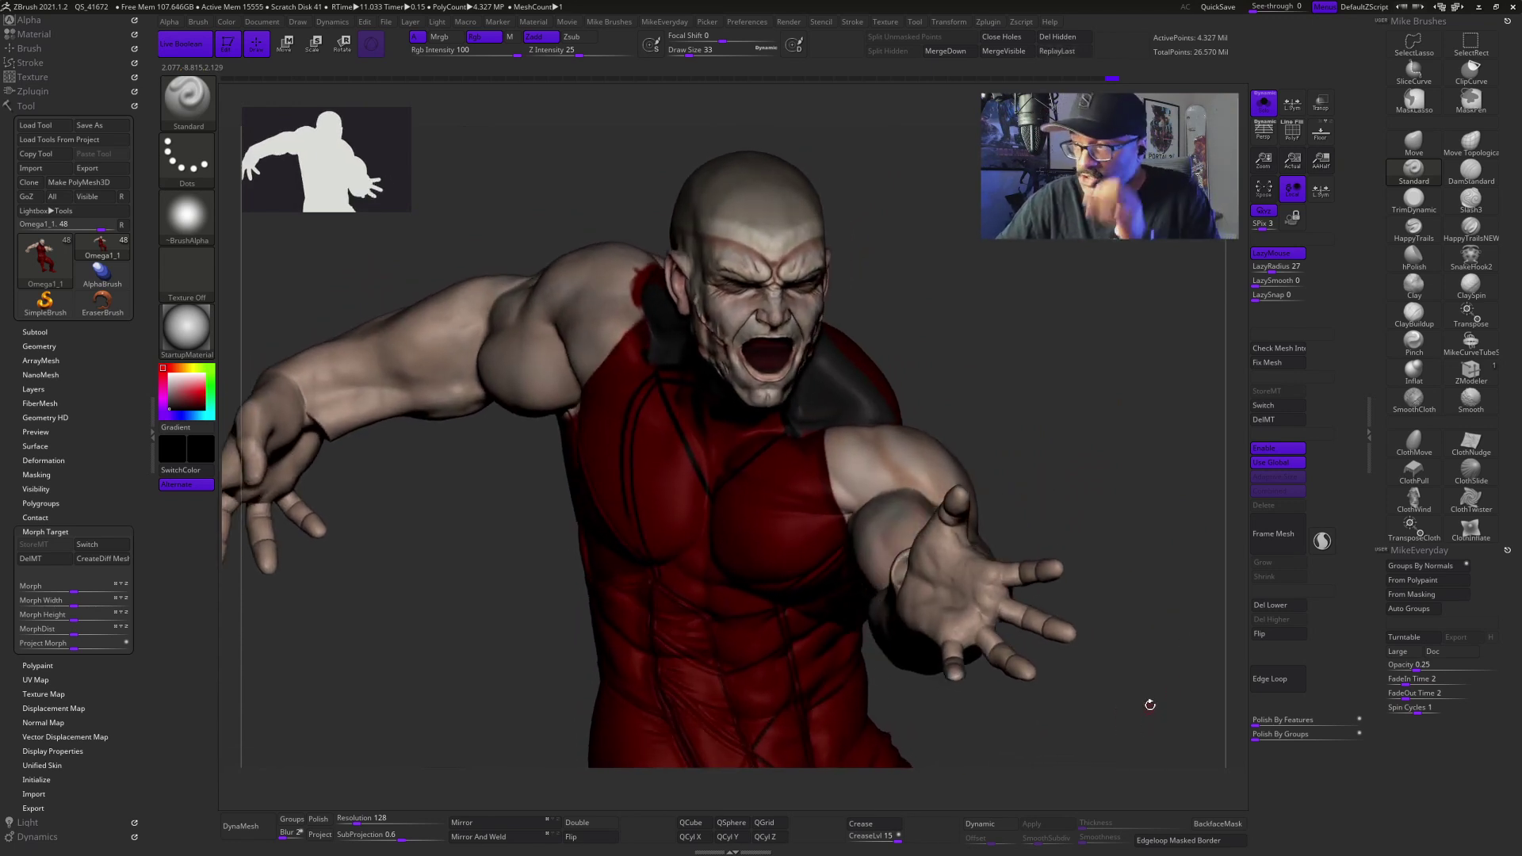
Step: Set up the Slash3 brush with RGB painting, white as the color and a draw size of 25
click(1470, 200)
key(space)
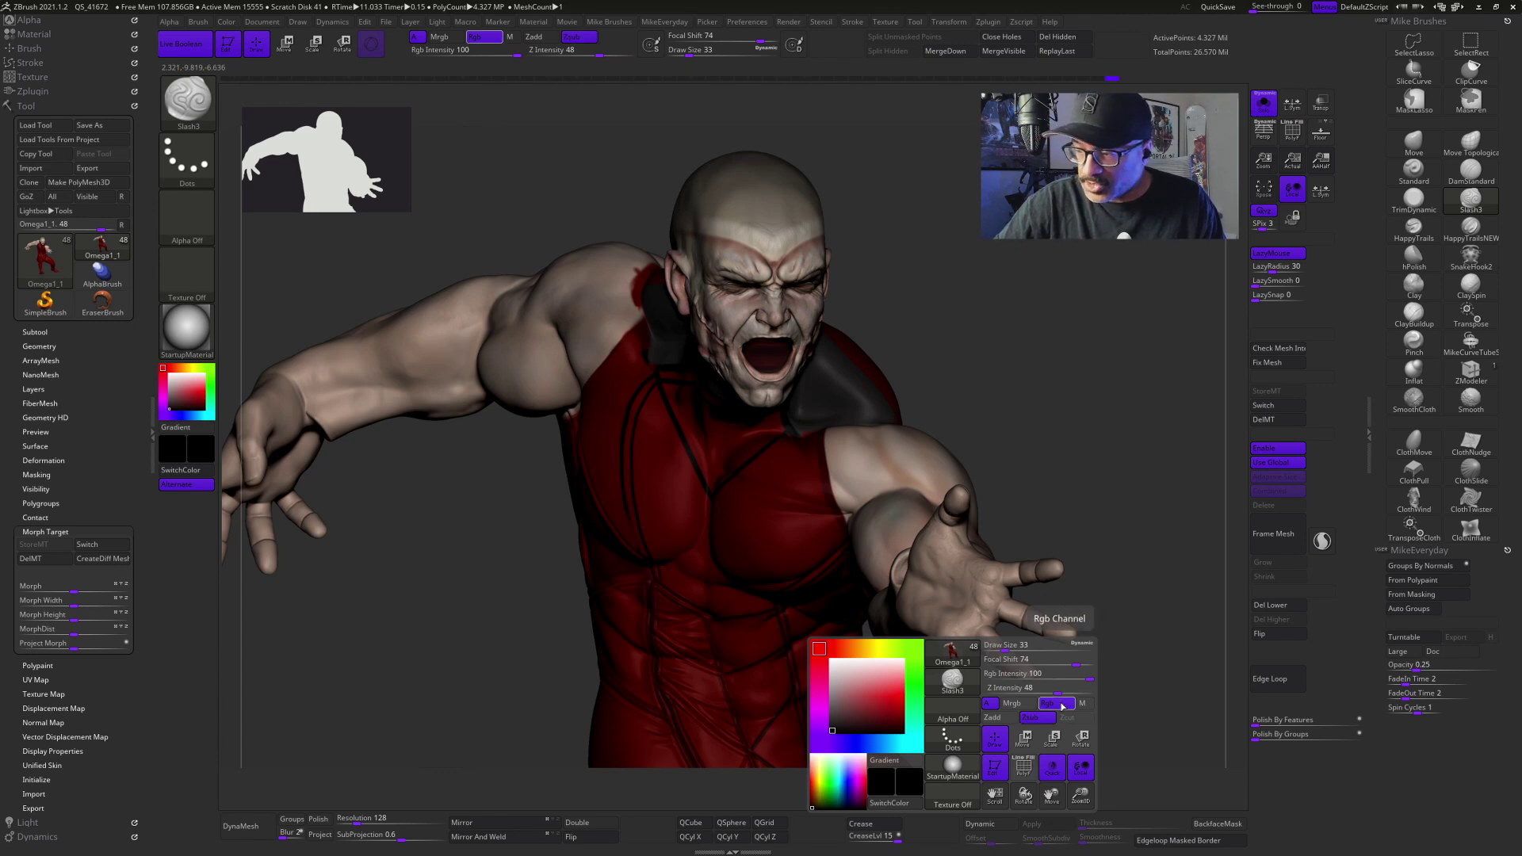
click(830, 661)
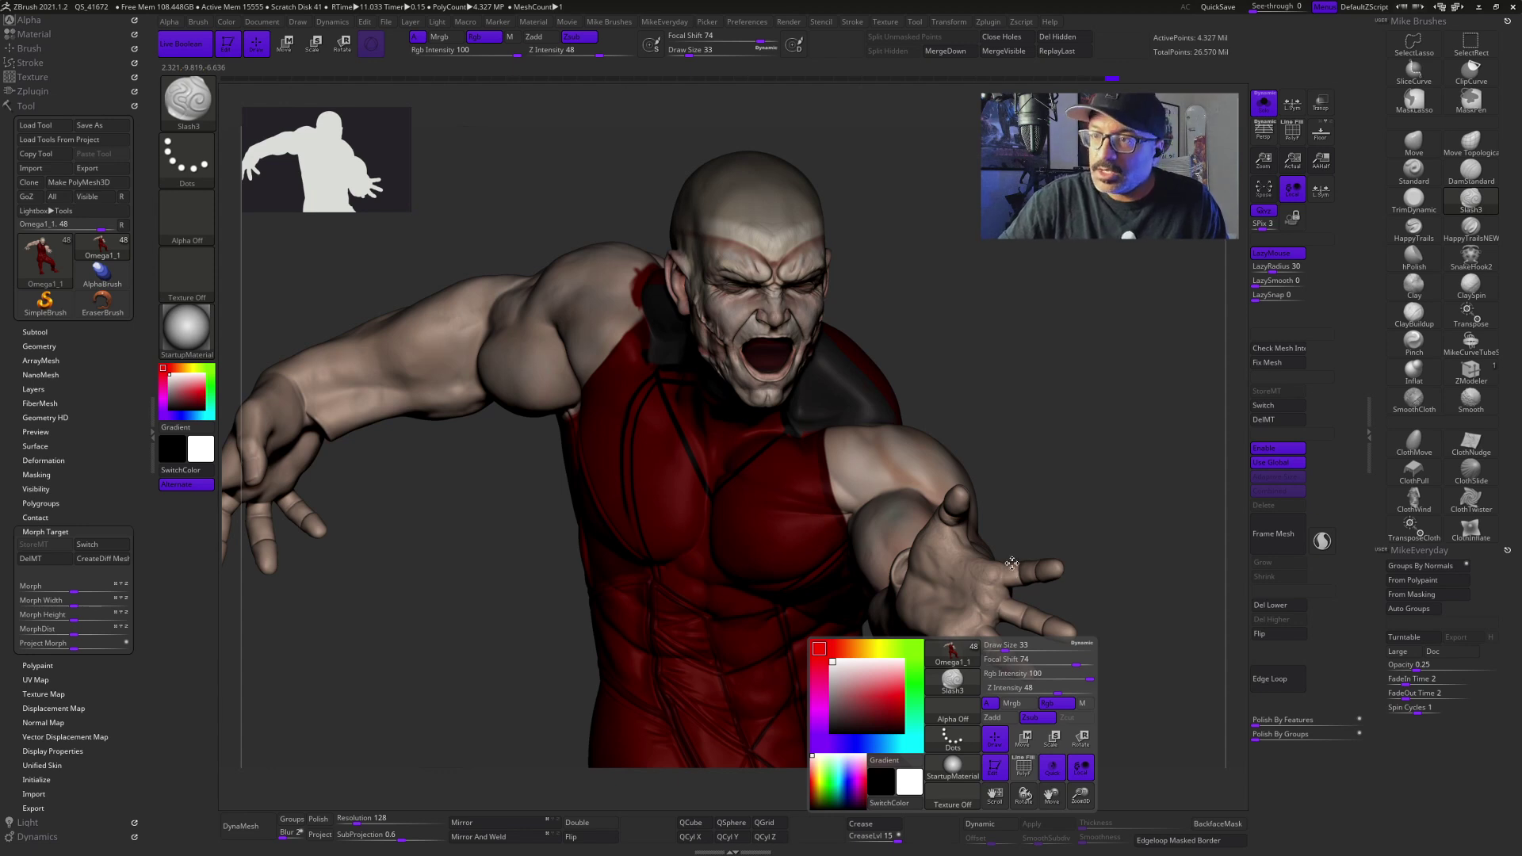
key(space)
mouse_move(1159, 606)
mouse_down()
mouse_move(1121, 611)
mouse_move(1121, 642)
mouse_move(1118, 623)
mouse_up()
key(s)
drag(1141, 614, 1157, 579)
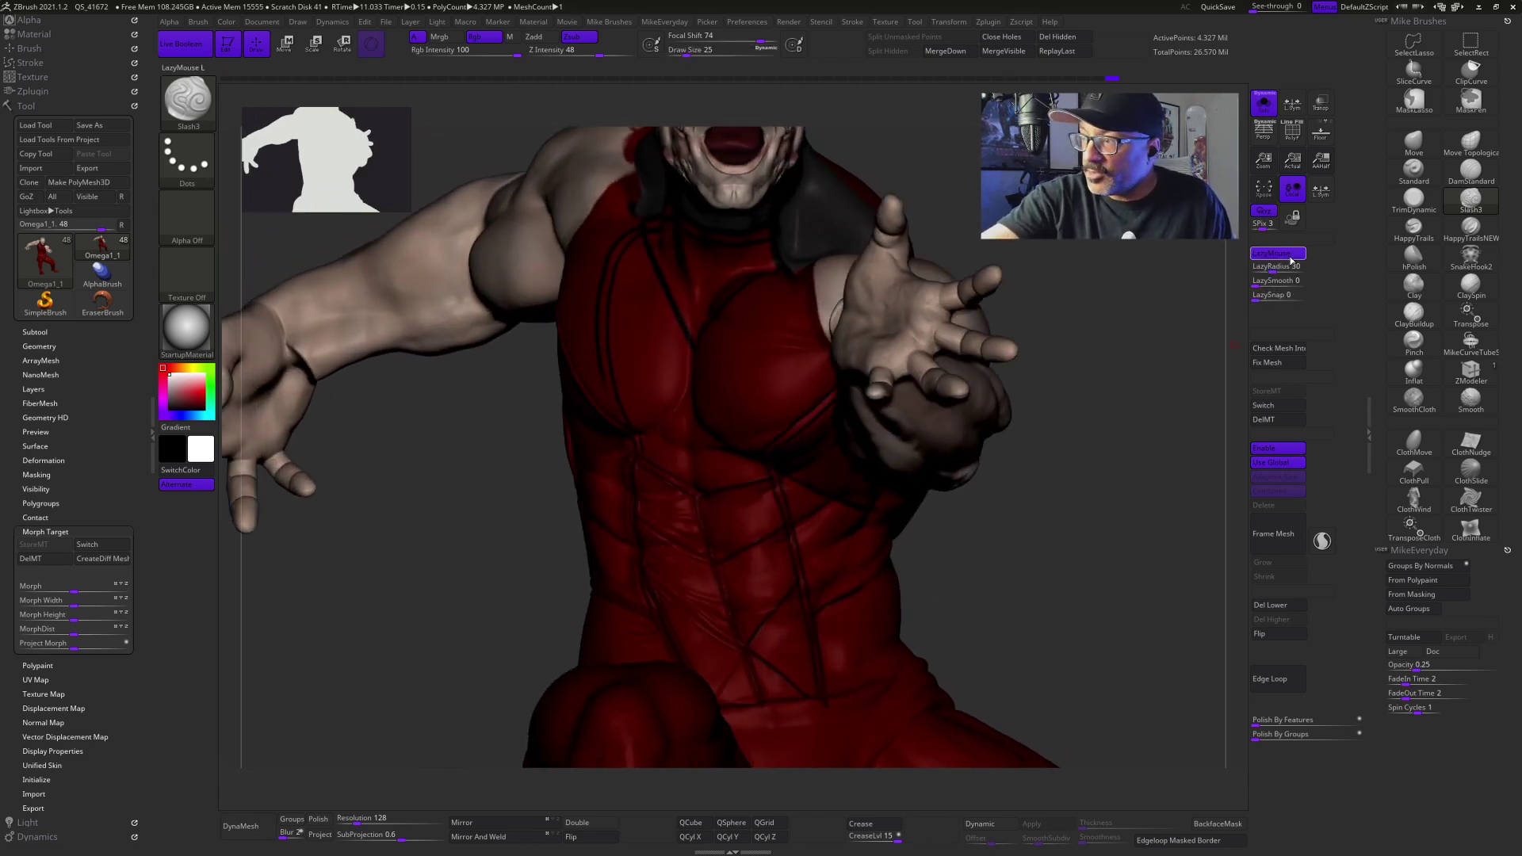
Step: Carve white seam lines with Slash3 along the black vertical seam, from below the chest down to the waist
drag(1173, 507, 1091, 534)
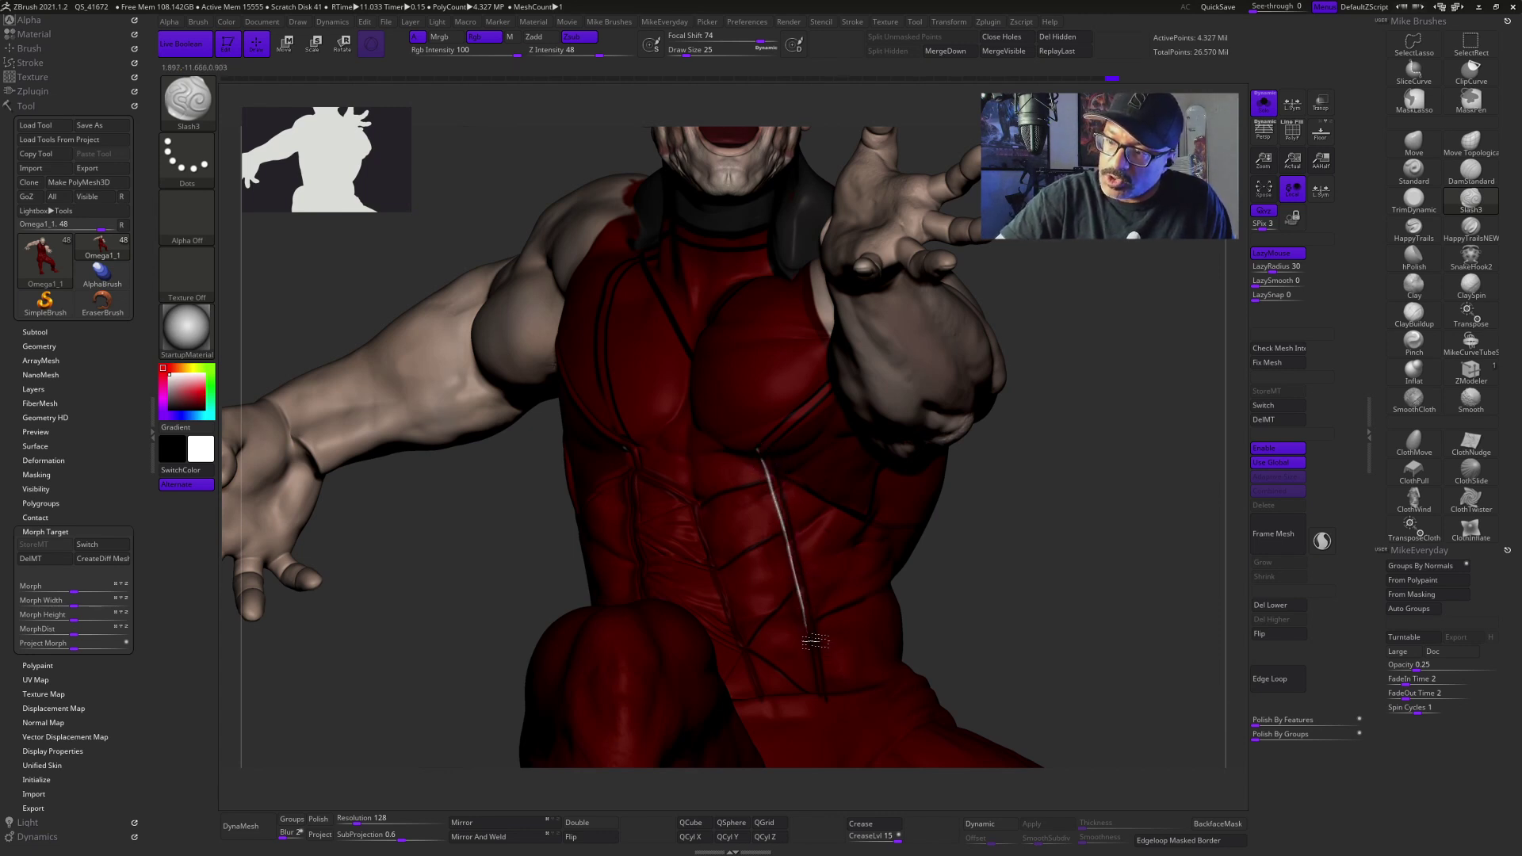
drag(1138, 635, 1140, 591)
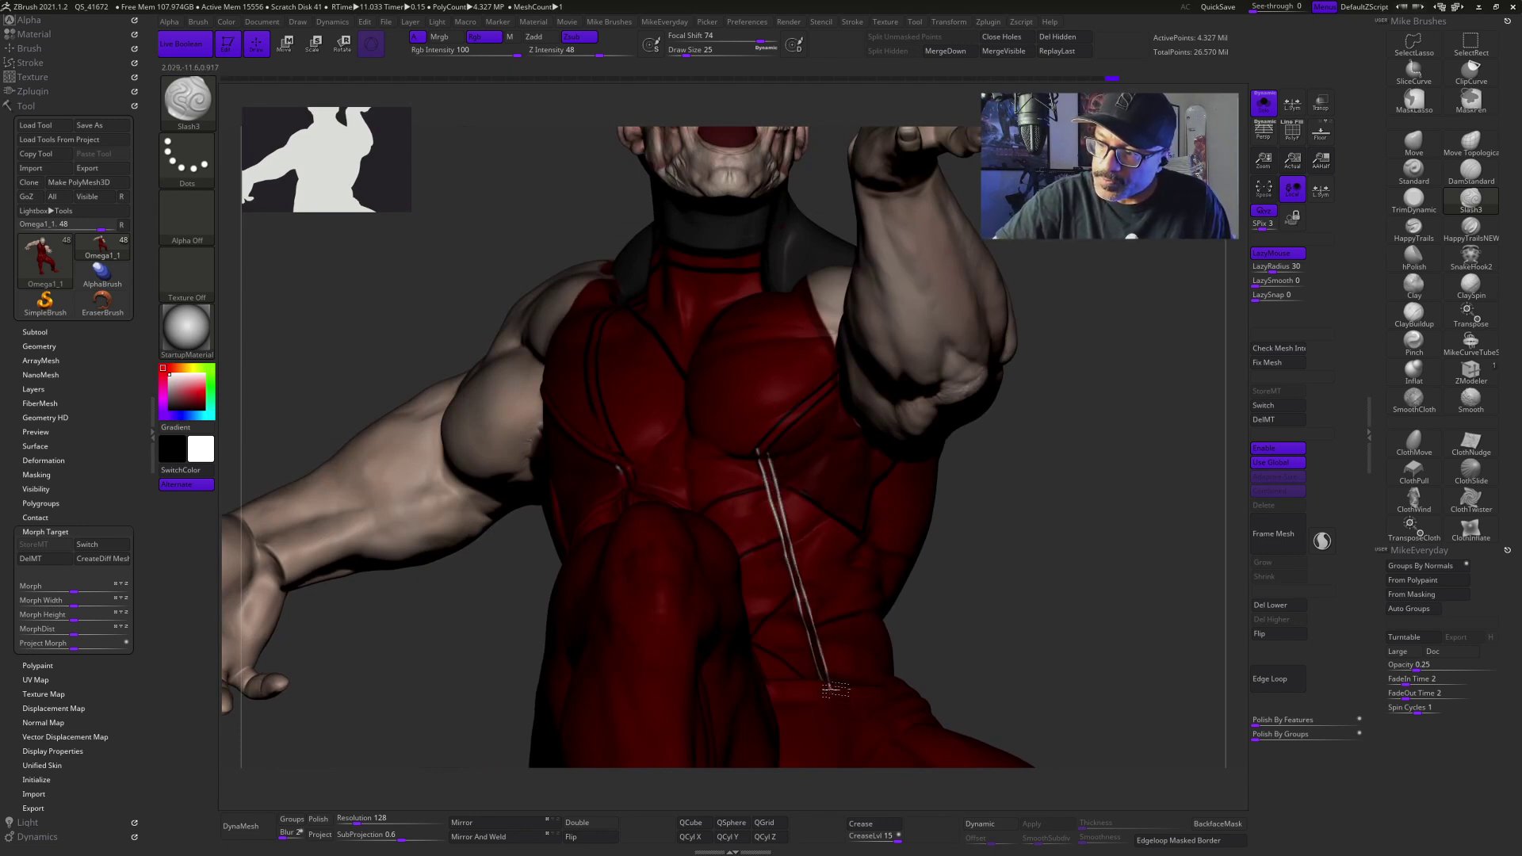
drag(1098, 632, 1166, 581)
Step: Hide the head, arms and legs with lasso selections so that only the suit's torso is shown
mouse_move(1129, 530)
mouse_down()
mouse_move(1189, 596)
mouse_move(1165, 568)
mouse_move(1164, 604)
mouse_move(964, 369)
mouse_up()
mouse_move(663, 306)
ctrl+shift+mouse_down()
mouse_move(754, 381)
mouse_move(785, 531)
mouse_move(757, 646)
mouse_move(555, 372)
mouse_move(614, 325)
mouse_move(654, 210)
ctrl+shift+mouse_up()
mouse_move(1037, 402)
mouse_down()
mouse_move(1020, 500)
mouse_move(890, 520)
mouse_up()
mouse_move(666, 626)
ctrl+shift+mouse_down()
mouse_move(563, 591)
mouse_move(505, 600)
mouse_move(505, 582)
ctrl+shift+mouse_up()
mouse_move(928, 605)
mouse_down()
mouse_move(836, 610)
mouse_move(848, 753)
mouse_up()
mouse_move(1053, 619)
ctrl+shift+mouse_down()
mouse_move(1063, 602)
mouse_move(1062, 644)
mouse_move(1056, 549)
ctrl+shift+mouse_up()
key(ctrl+z)
mouse_move(639, 270)
ctrl+alt+shift+mouse_down()
mouse_move(858, 347)
mouse_move(677, 164)
ctrl+alt+shift+mouse_up()
mouse_move(1023, 541)
mouse_down()
mouse_move(1145, 652)
mouse_move(1127, 710)
mouse_move(1136, 591)
mouse_up()
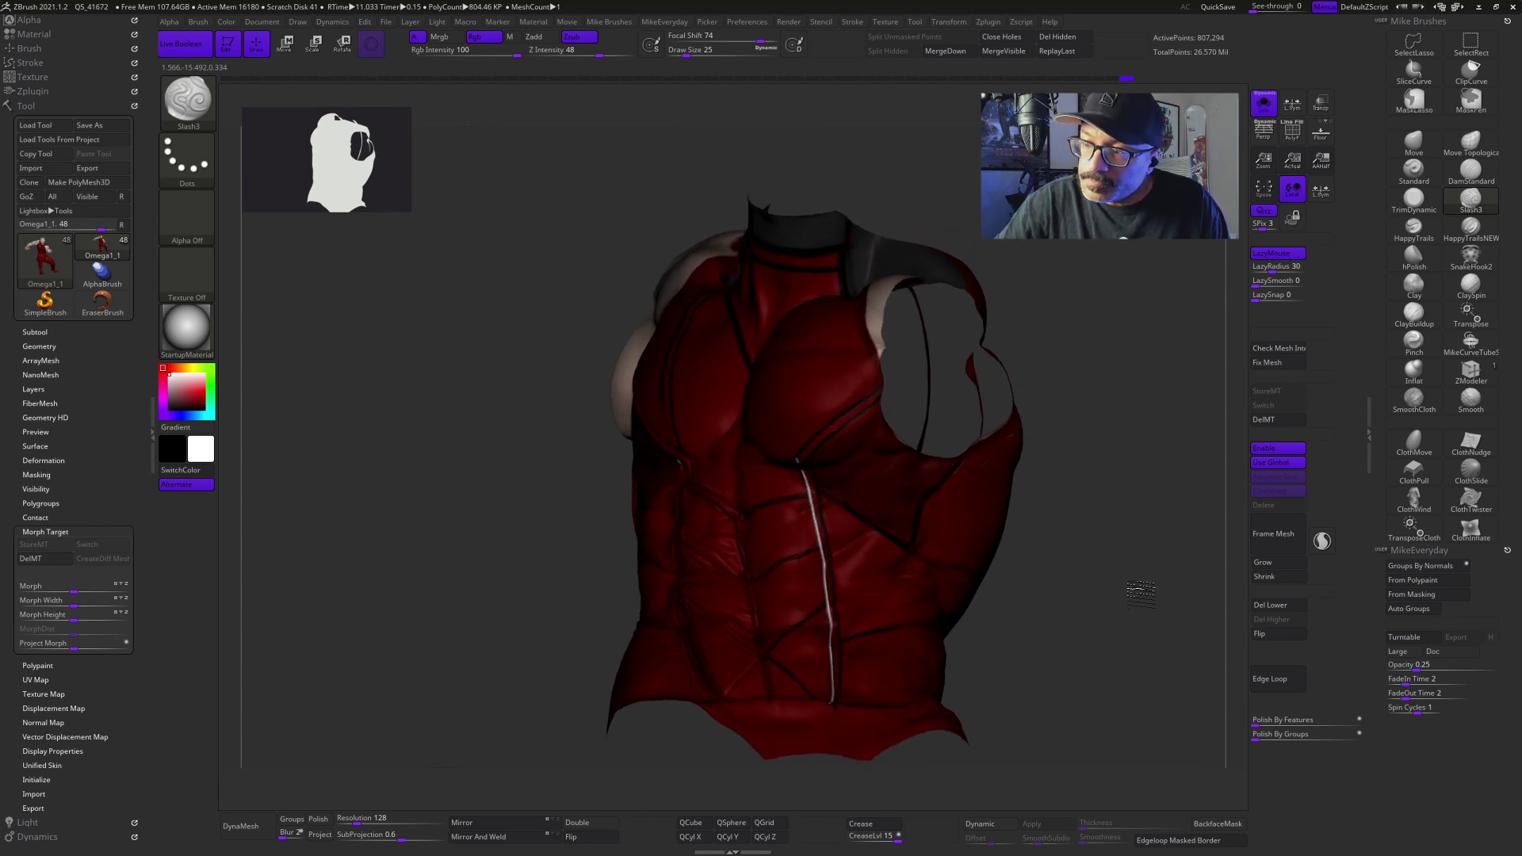
Step: Raise the light intensity to 1.3947 to brighten the torso
click(40, 106)
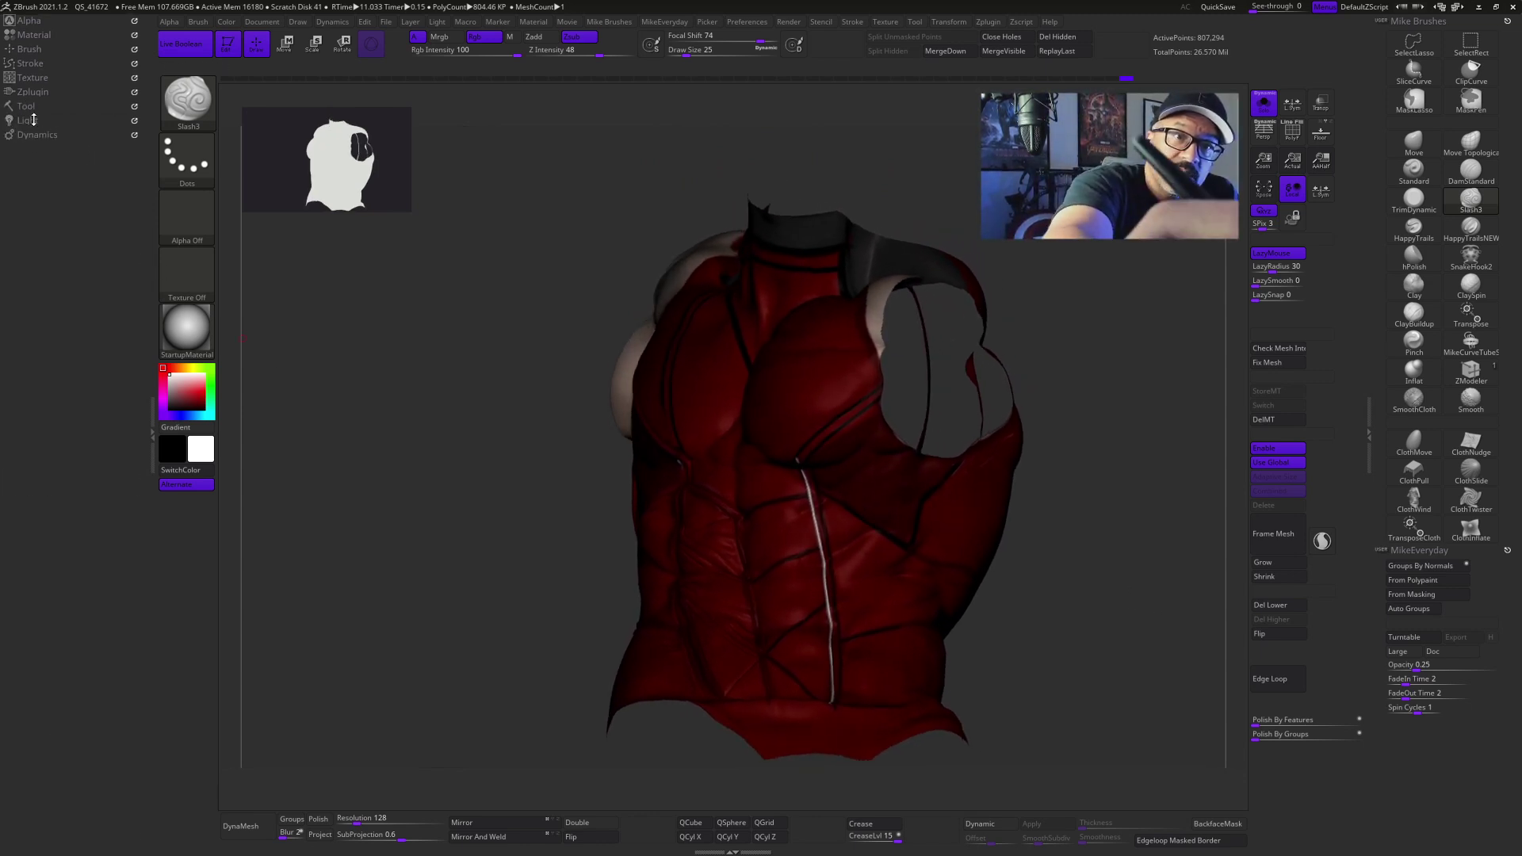
click(30, 120)
drag(87, 239, 92, 241)
drag(1161, 621, 941, 562)
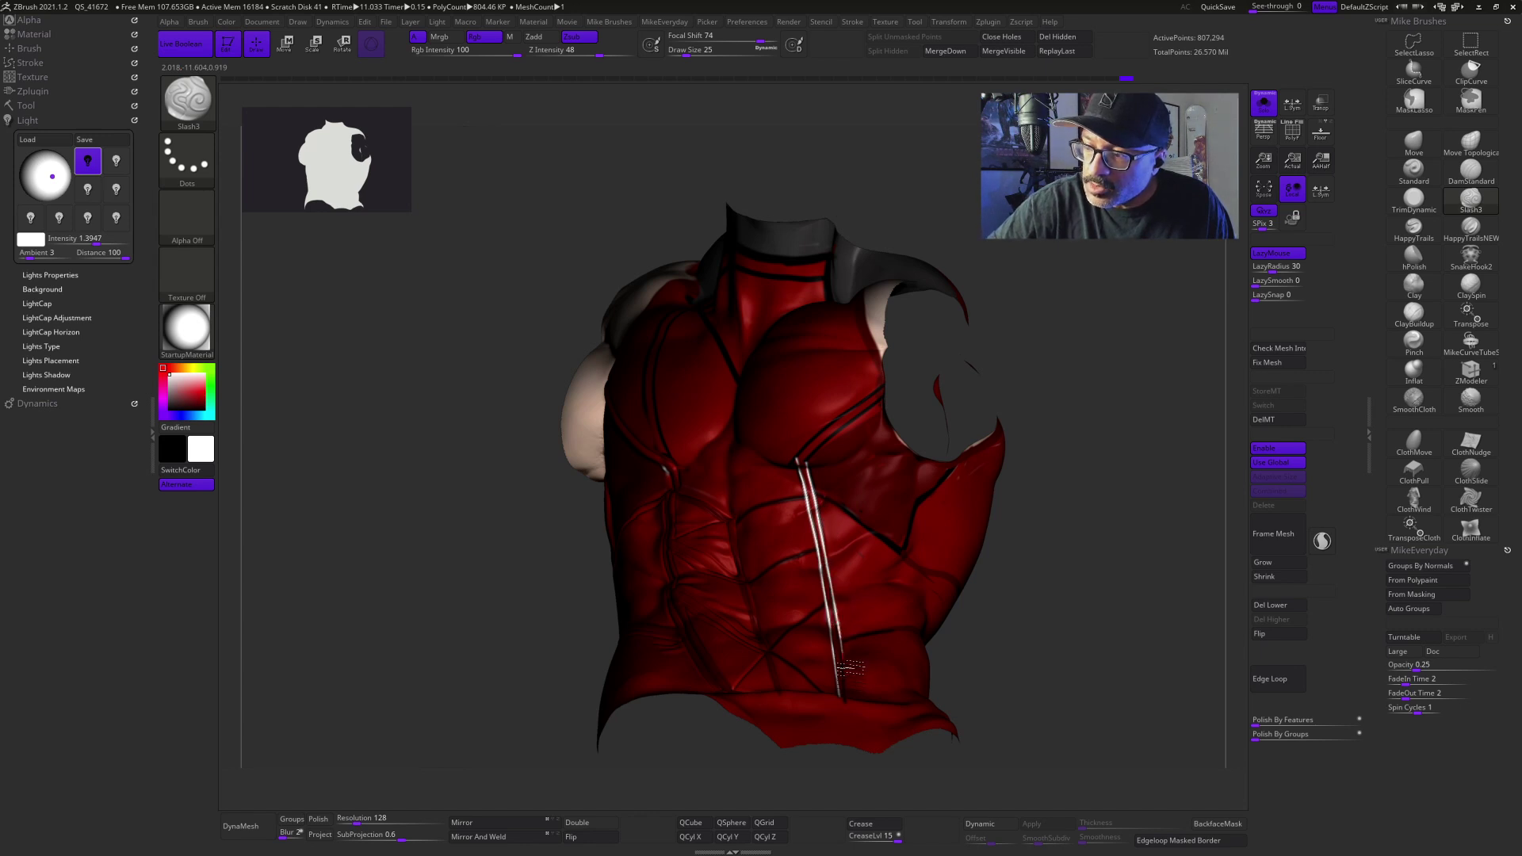
Step: Carve additional white seam lines down the abdomen, beside the first seam and nearer the torso's center
drag(1114, 623, 1147, 614)
drag(1023, 554, 1066, 519)
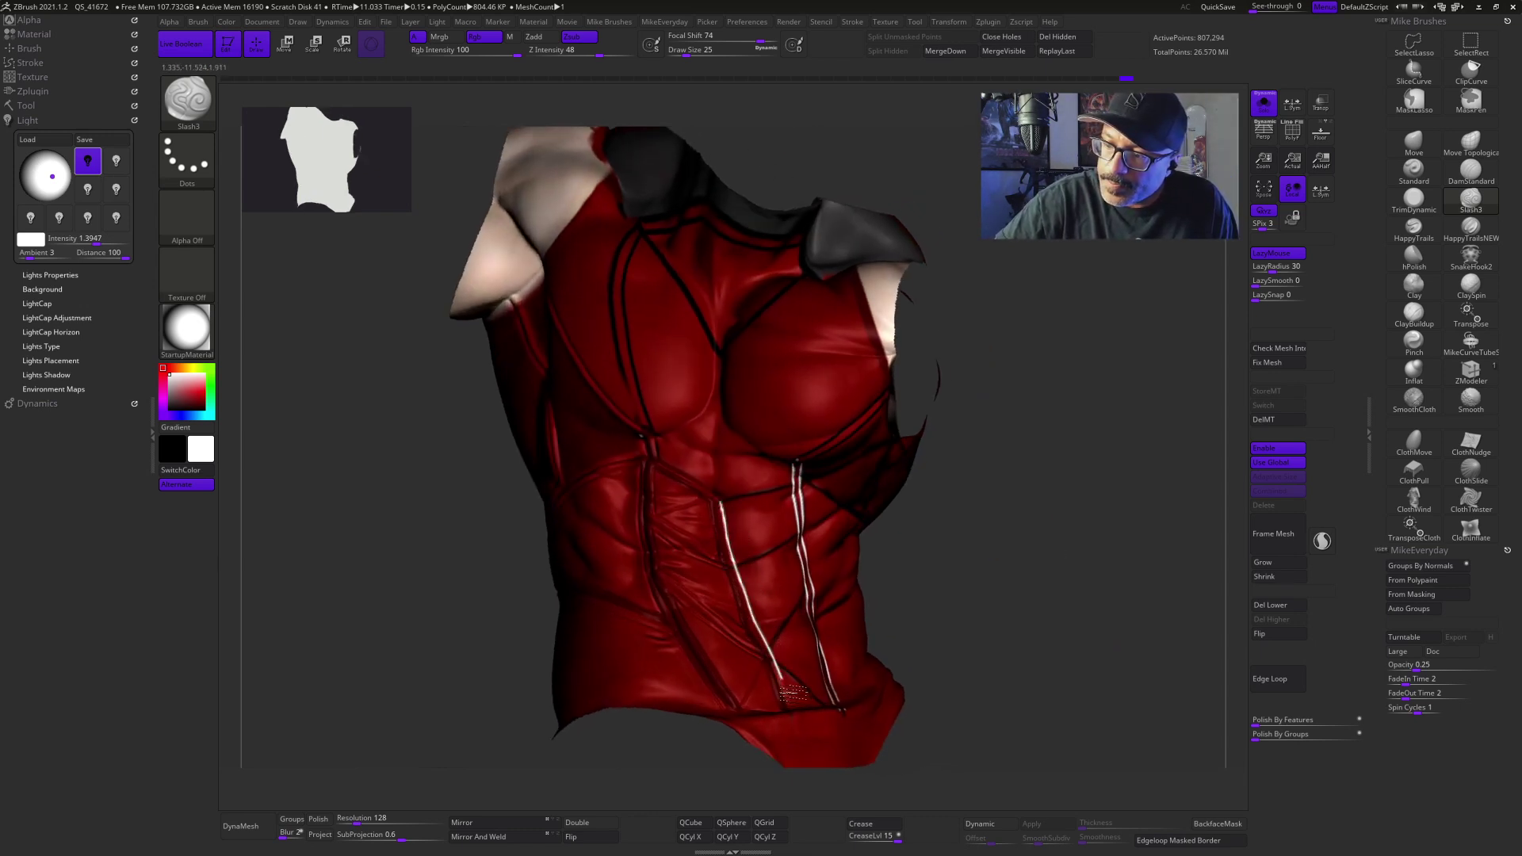
drag(1039, 674, 1151, 599)
Step: Turn off the polypaint display on the Omega1_1 subtool to show the bare sculpted torso
click(26, 106)
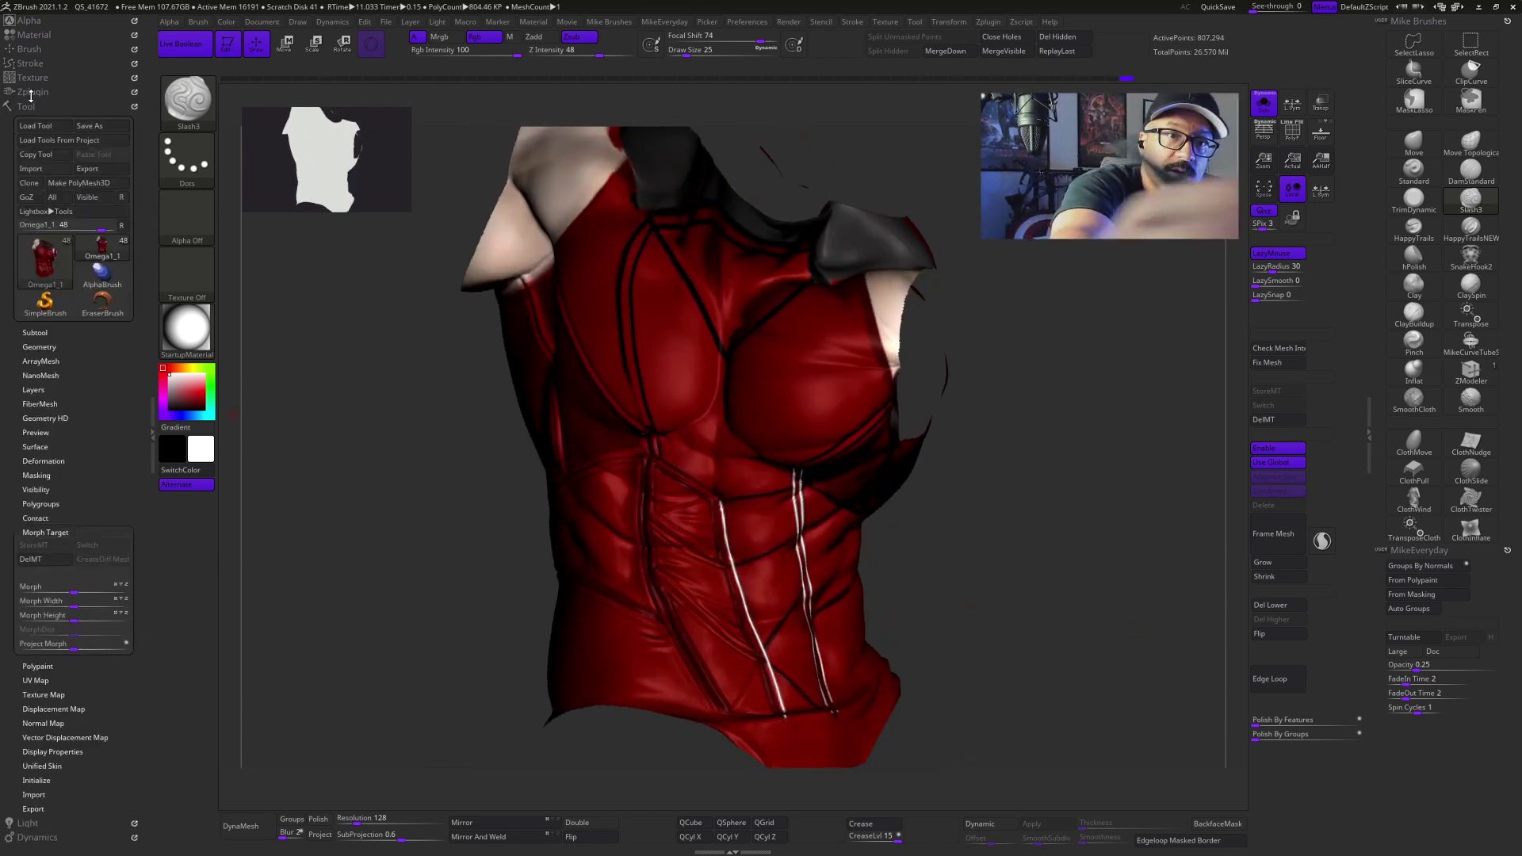
click(37, 333)
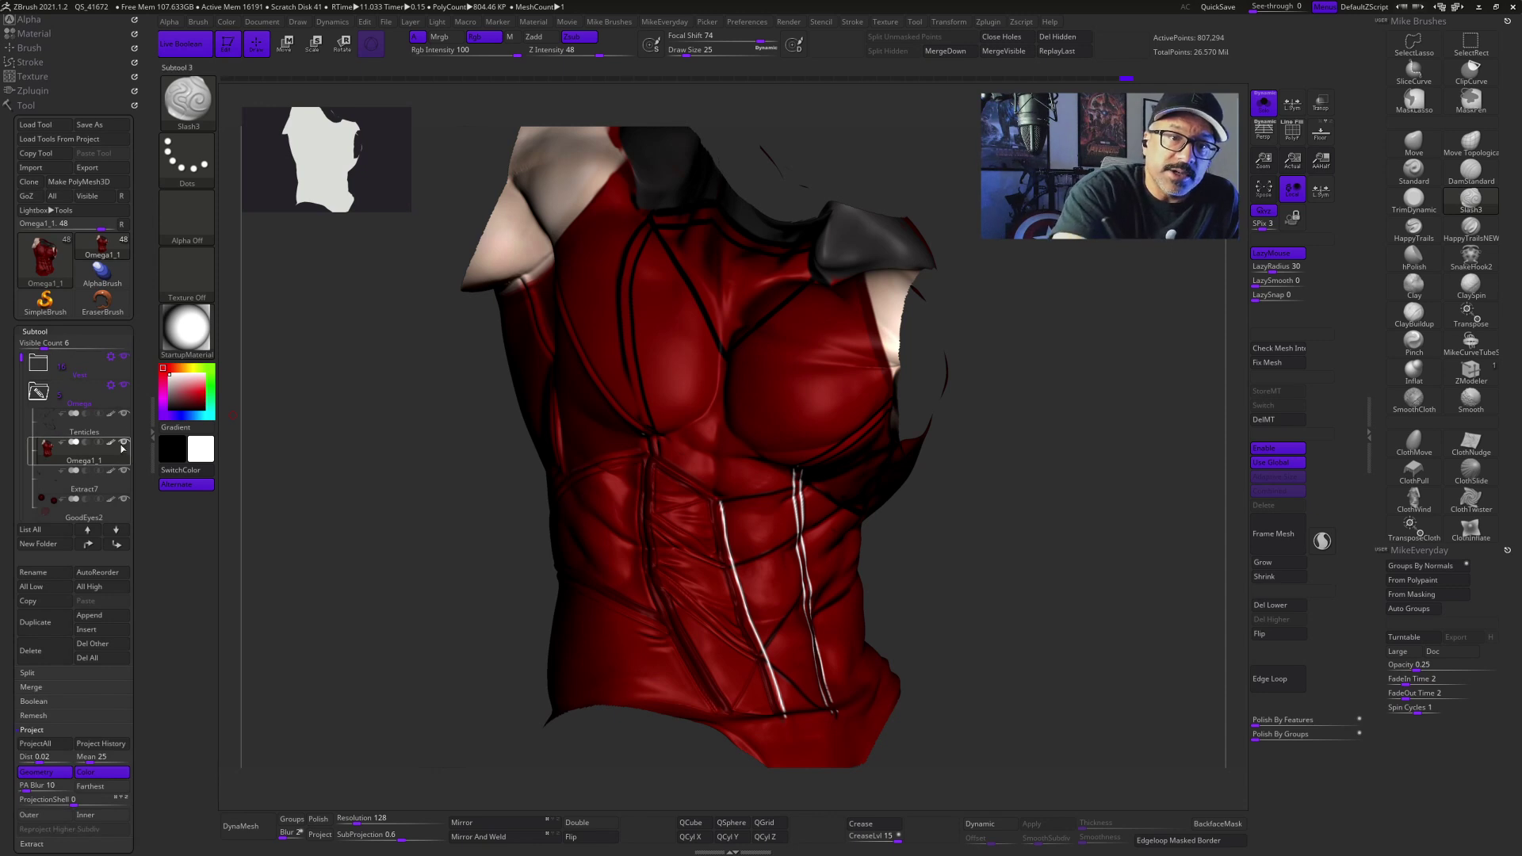
click(112, 444)
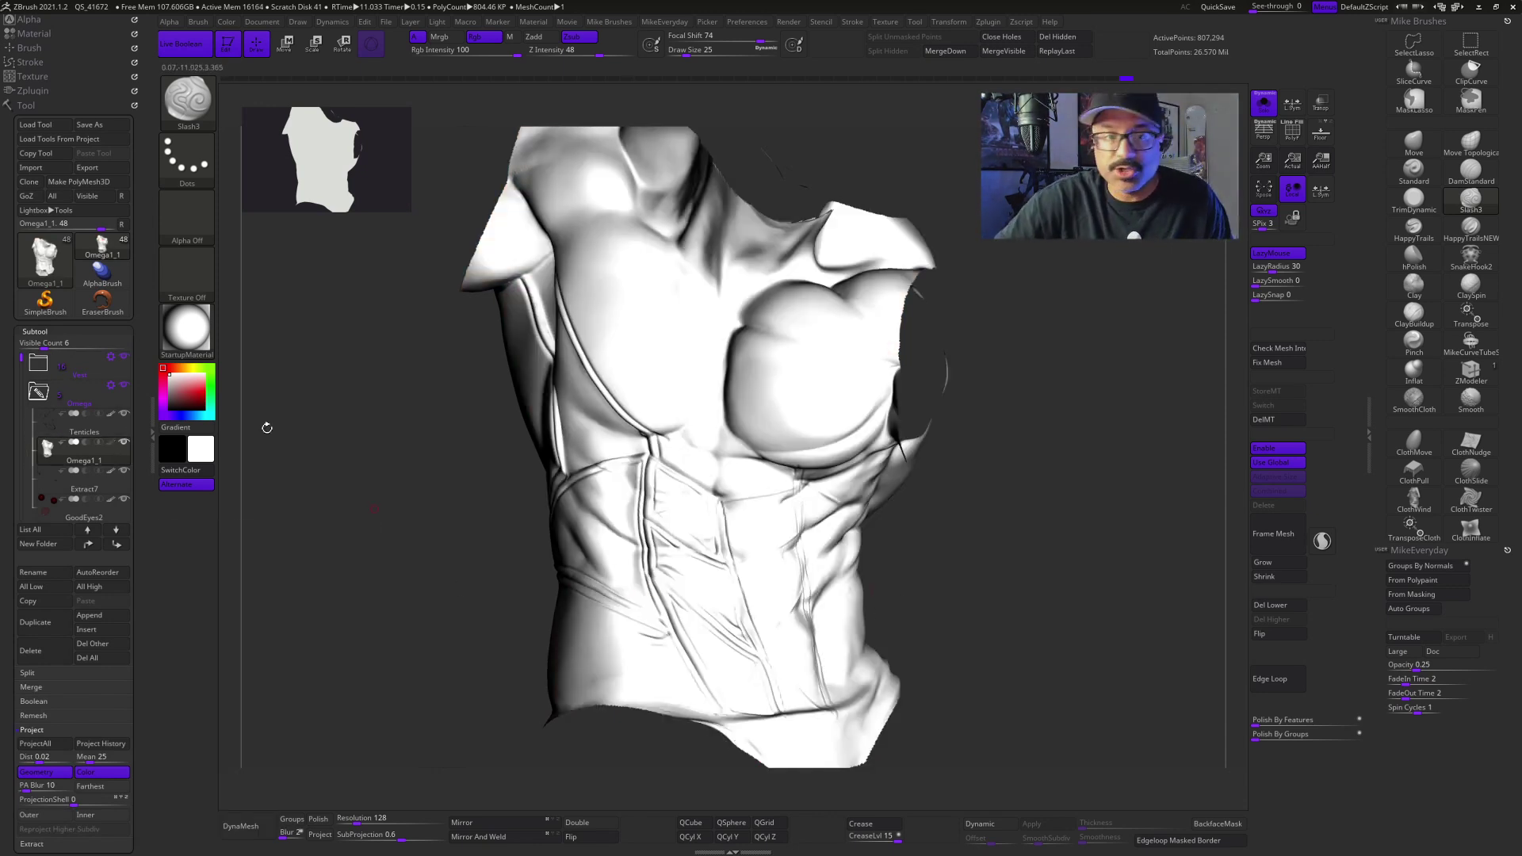
Step: Lower the light intensity to 0.75282 and aim the light straight at the front of the model
click(26, 104)
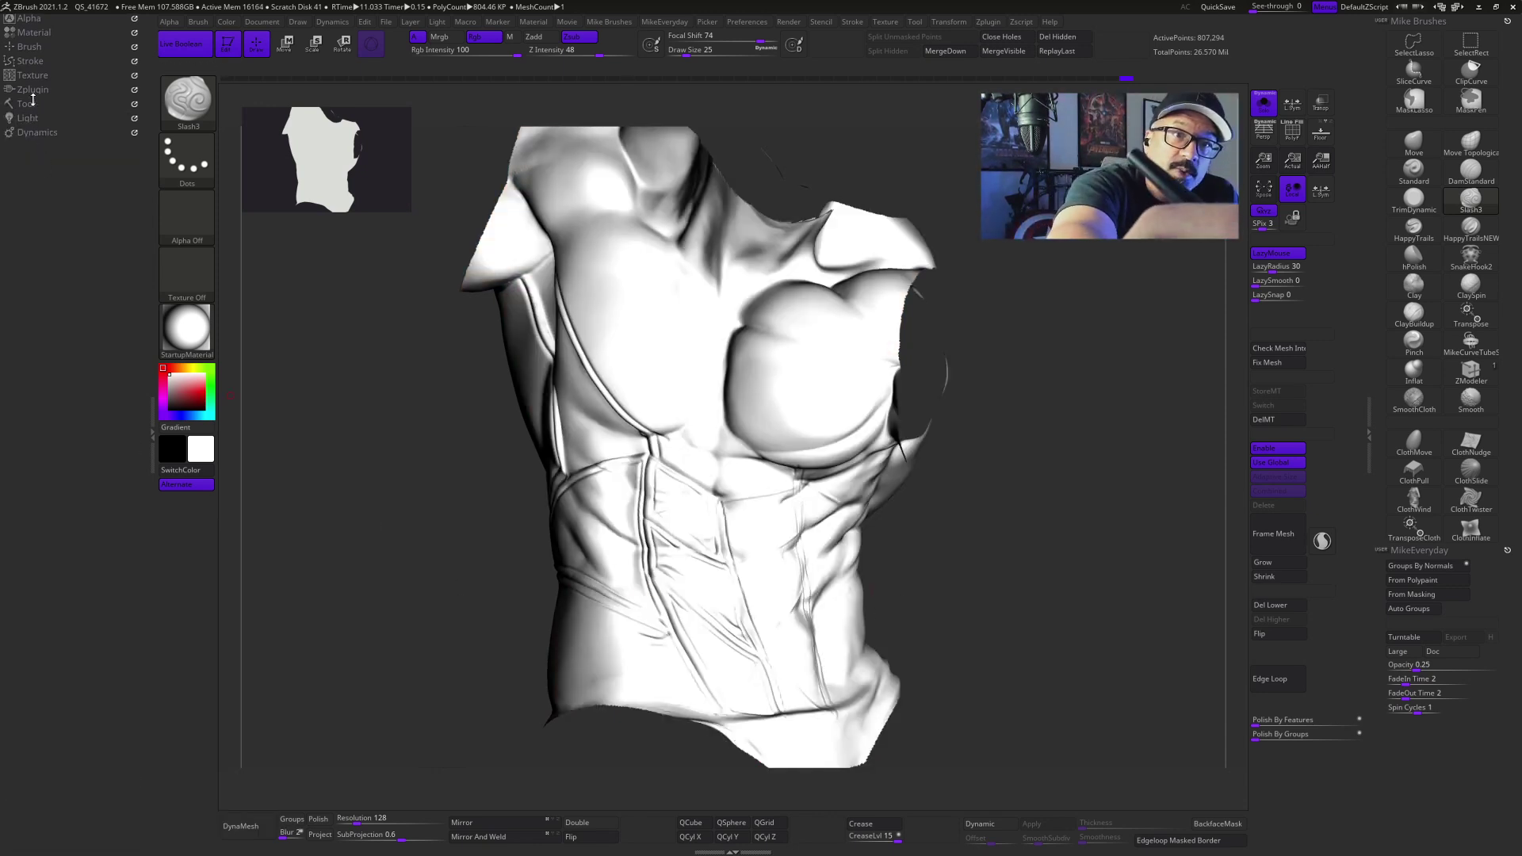
click(32, 103)
click(30, 91)
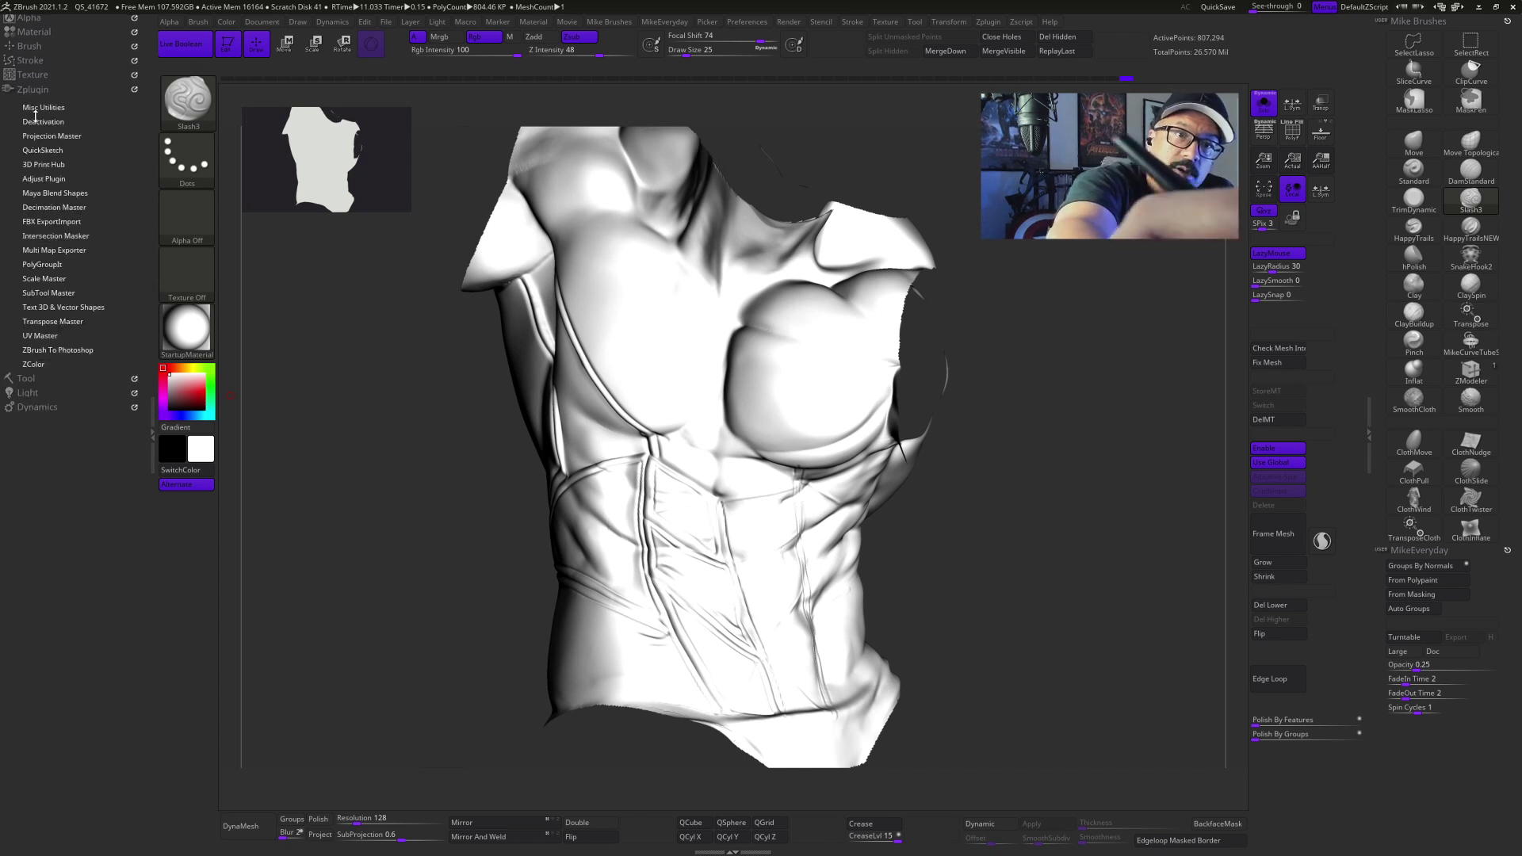
click(34, 375)
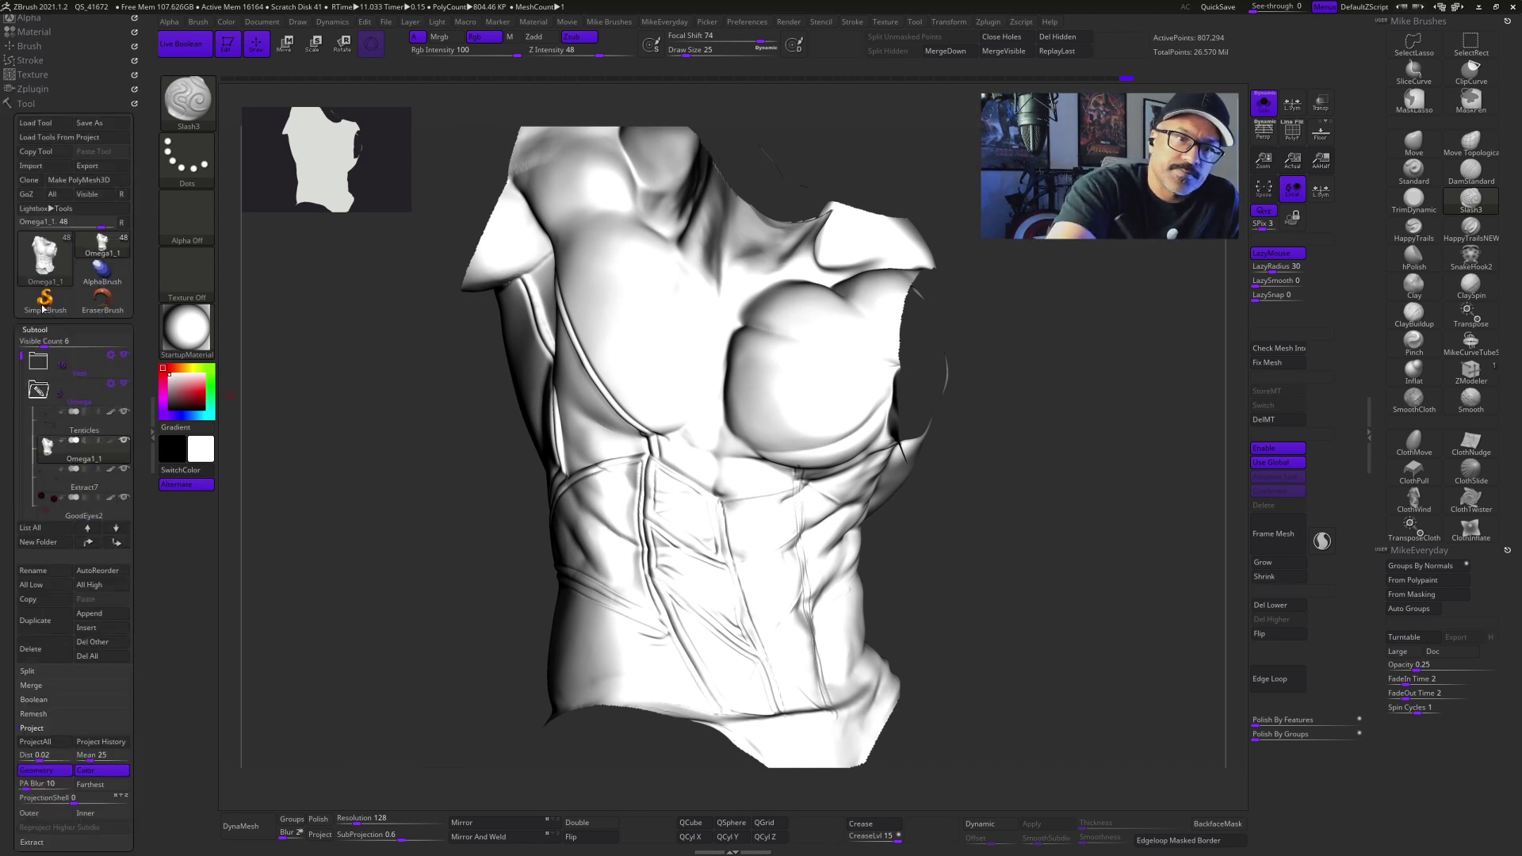
click(27, 102)
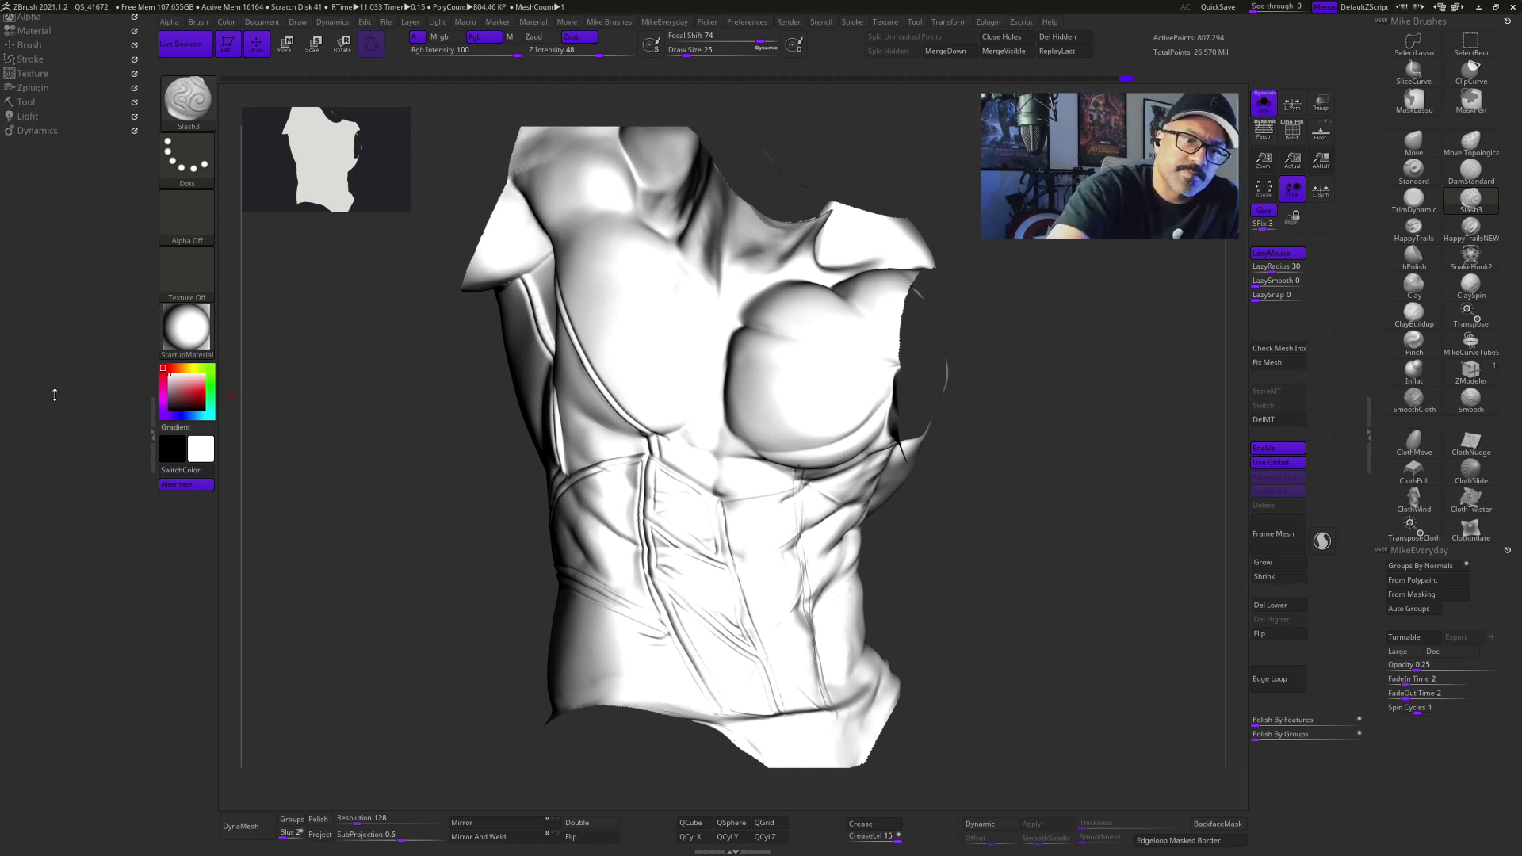
click(34, 117)
drag(100, 237, 91, 238)
drag(52, 172, 45, 169)
Step: Undo the recent strokes back to the painted suit with a single white seam line, and set the draw size to 39
mouse_move(1088, 641)
mouse_down()
mouse_move(1109, 626)
mouse_move(1061, 682)
mouse_move(1098, 623)
mouse_move(1102, 634)
mouse_move(1064, 645)
mouse_move(1088, 644)
mouse_move(1104, 615)
mouse_move(1081, 578)
mouse_up()
key(s)
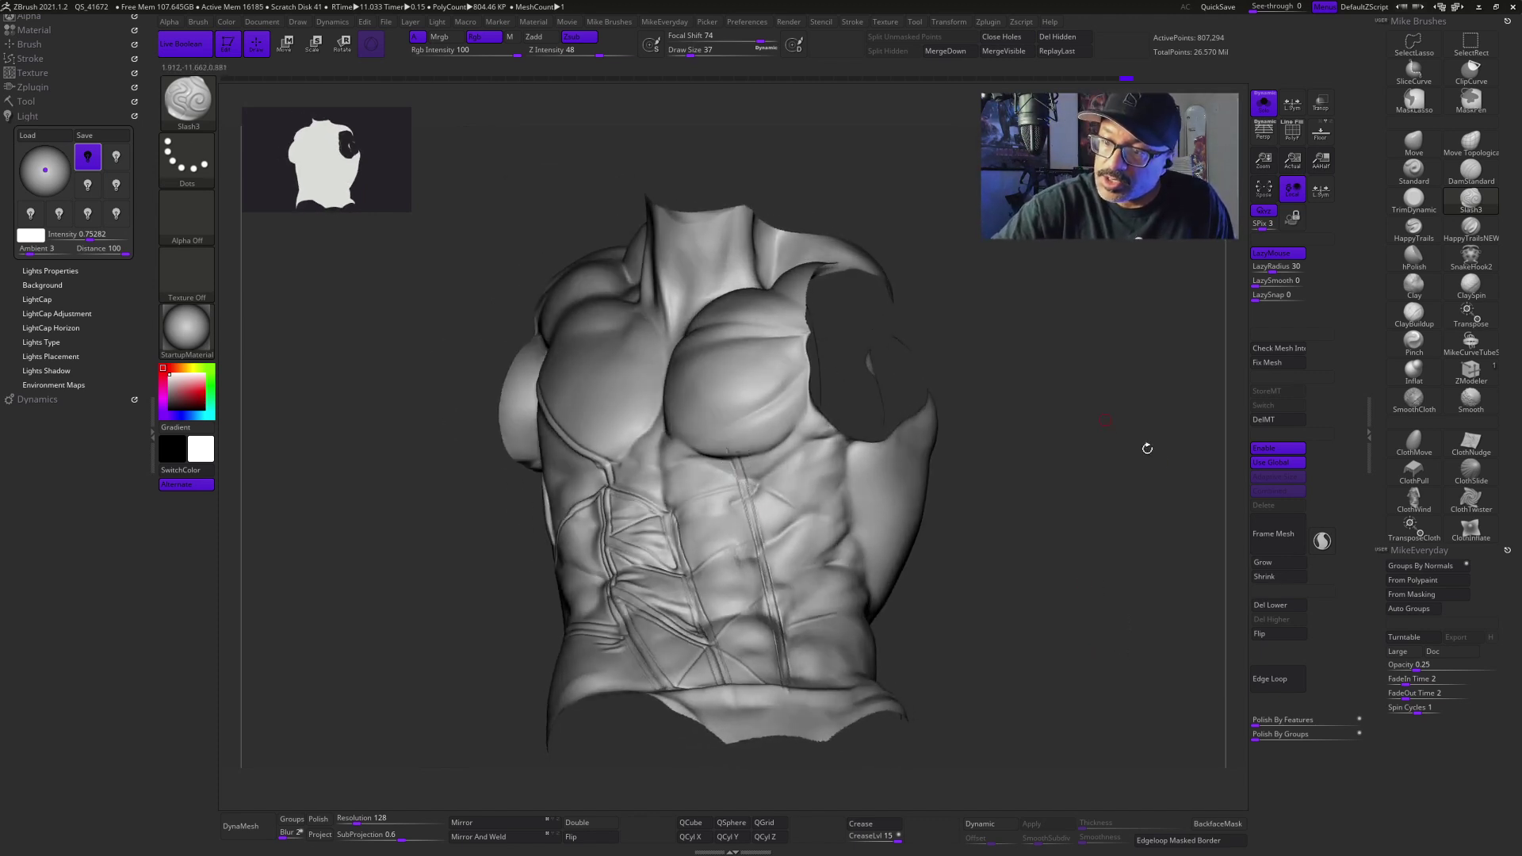
ctrl+click(1145, 488)
key(ctrl+z)
key(ctrl+z)
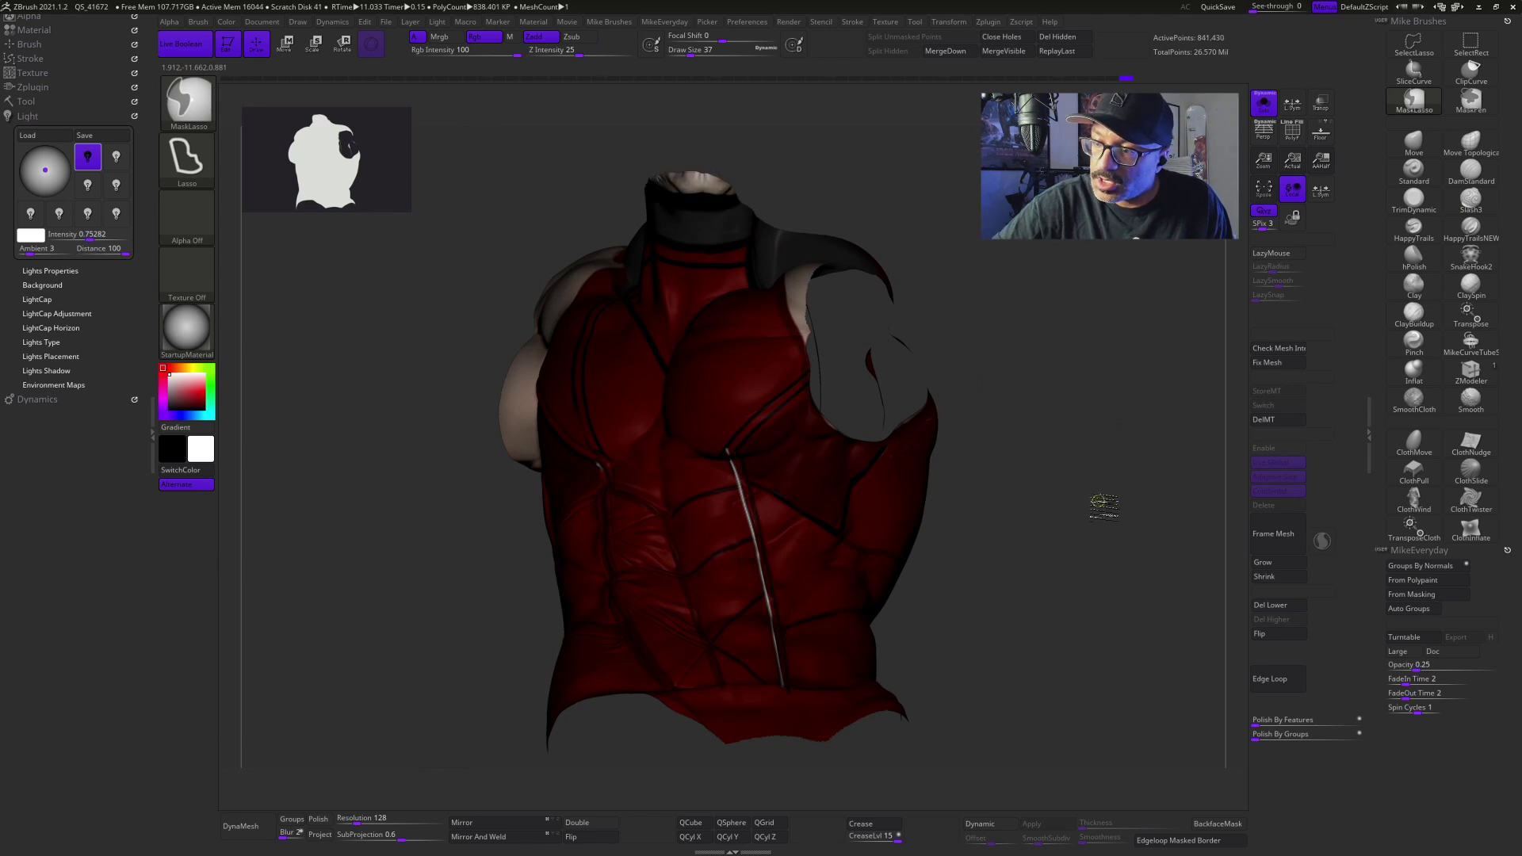
key(ctrl+shift+z)
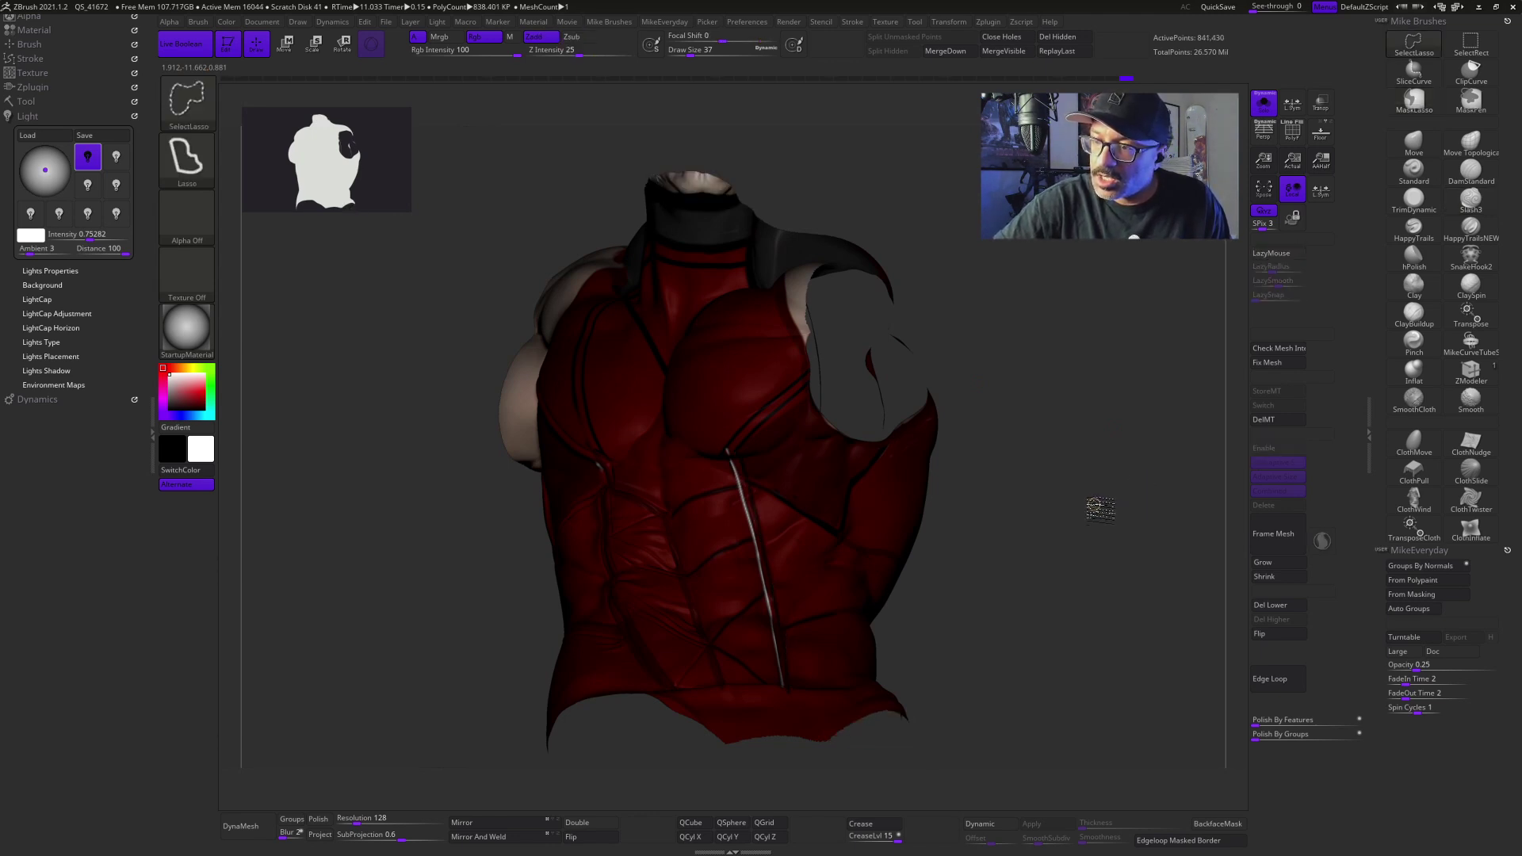
mouse_move(1096, 506)
mouse_down()
mouse_move(1101, 527)
mouse_move(1117, 515)
mouse_move(1082, 517)
mouse_move(1102, 515)
mouse_up()
drag(788, 515, 889, 679)
key(ctrl+z)
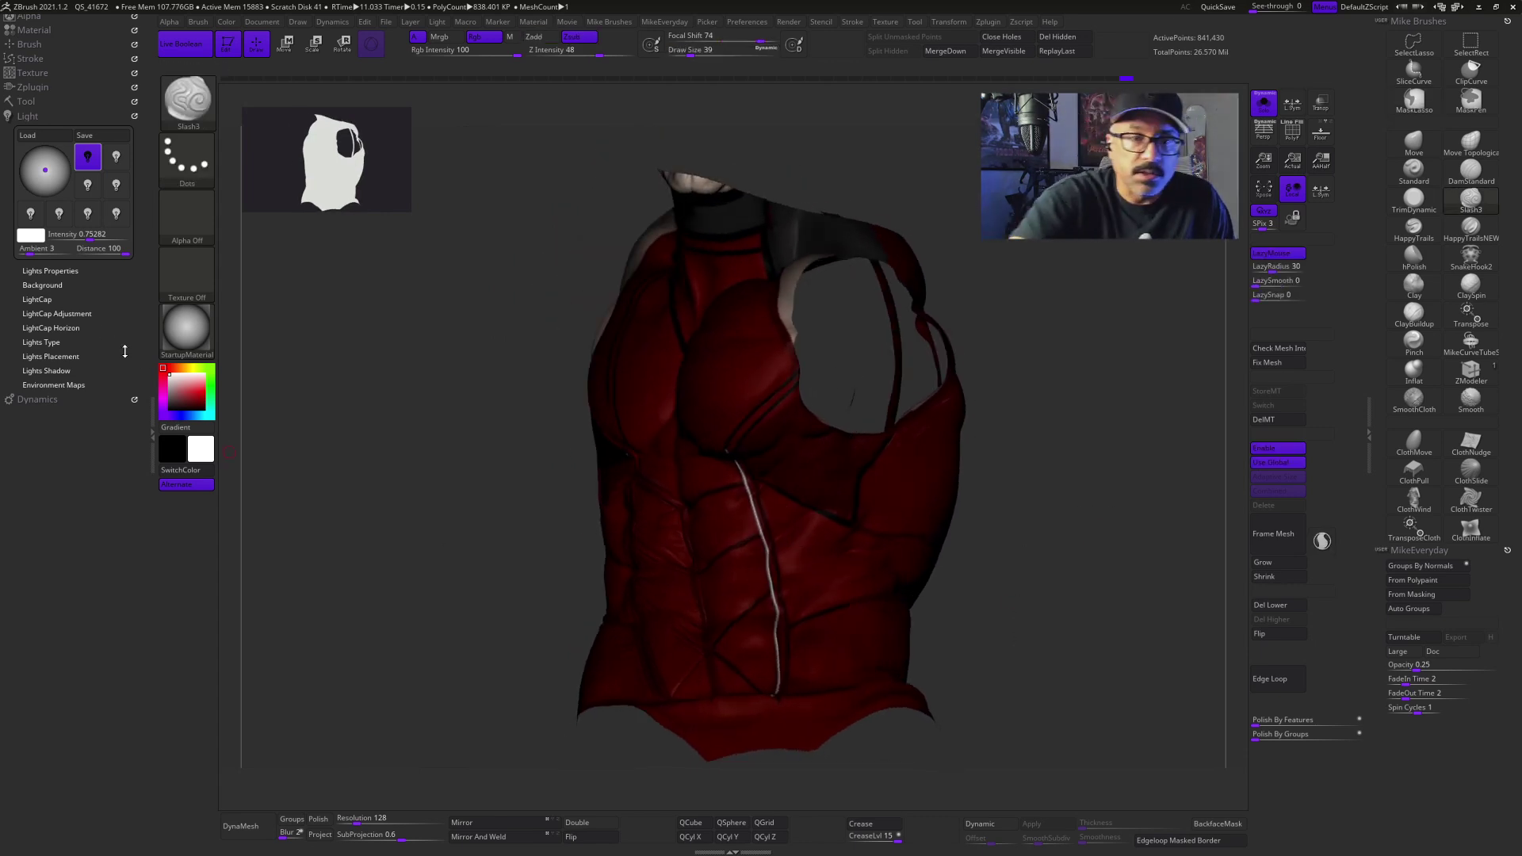
Step: Carve a second white seam line parallel to the existing one, from below the chest down to the waist
drag(975, 507, 823, 515)
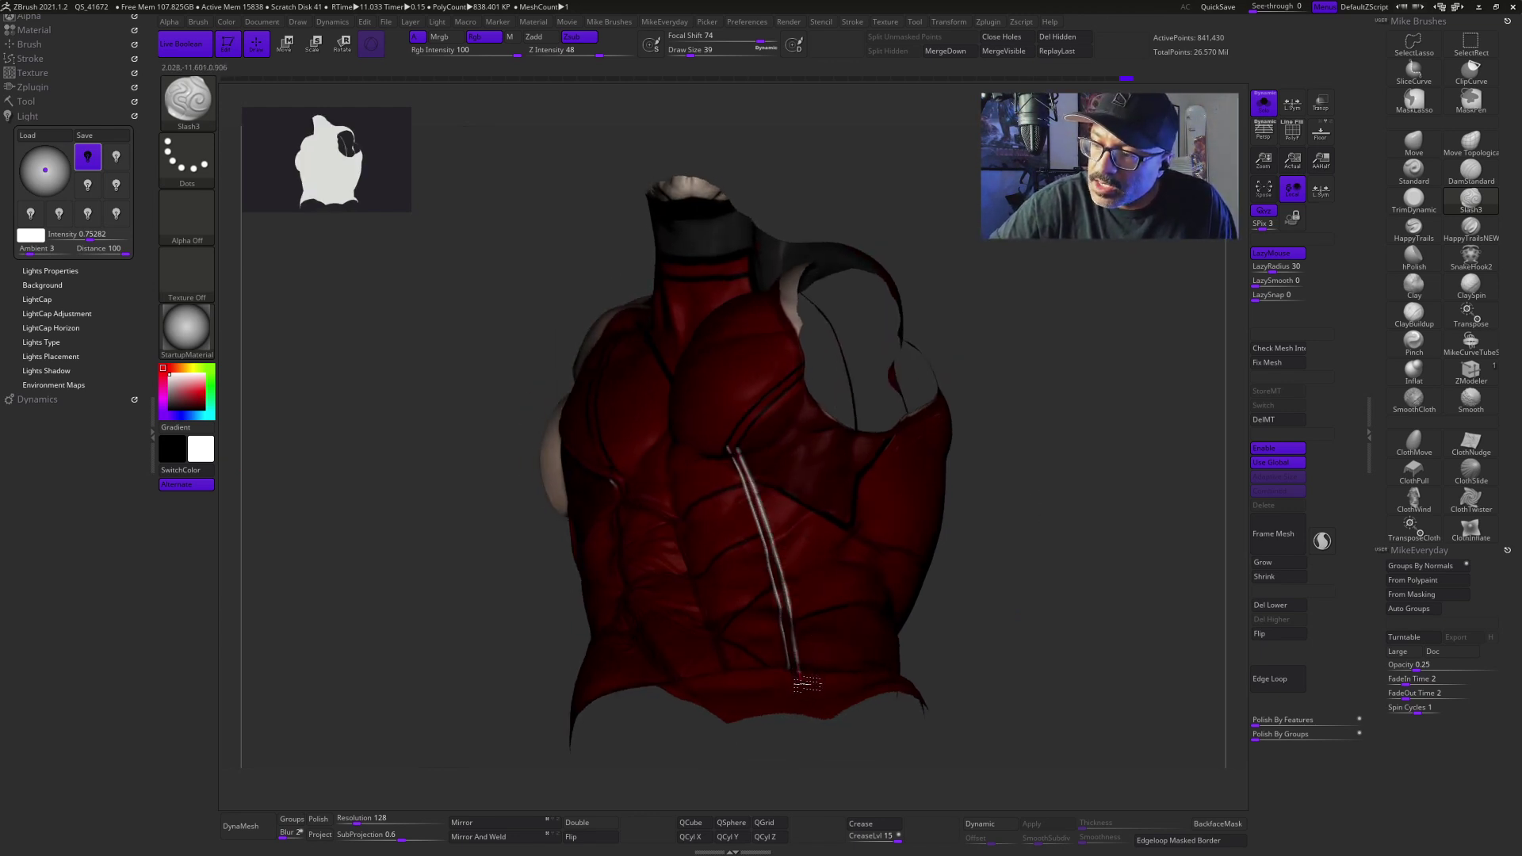
drag(1100, 654, 1115, 605)
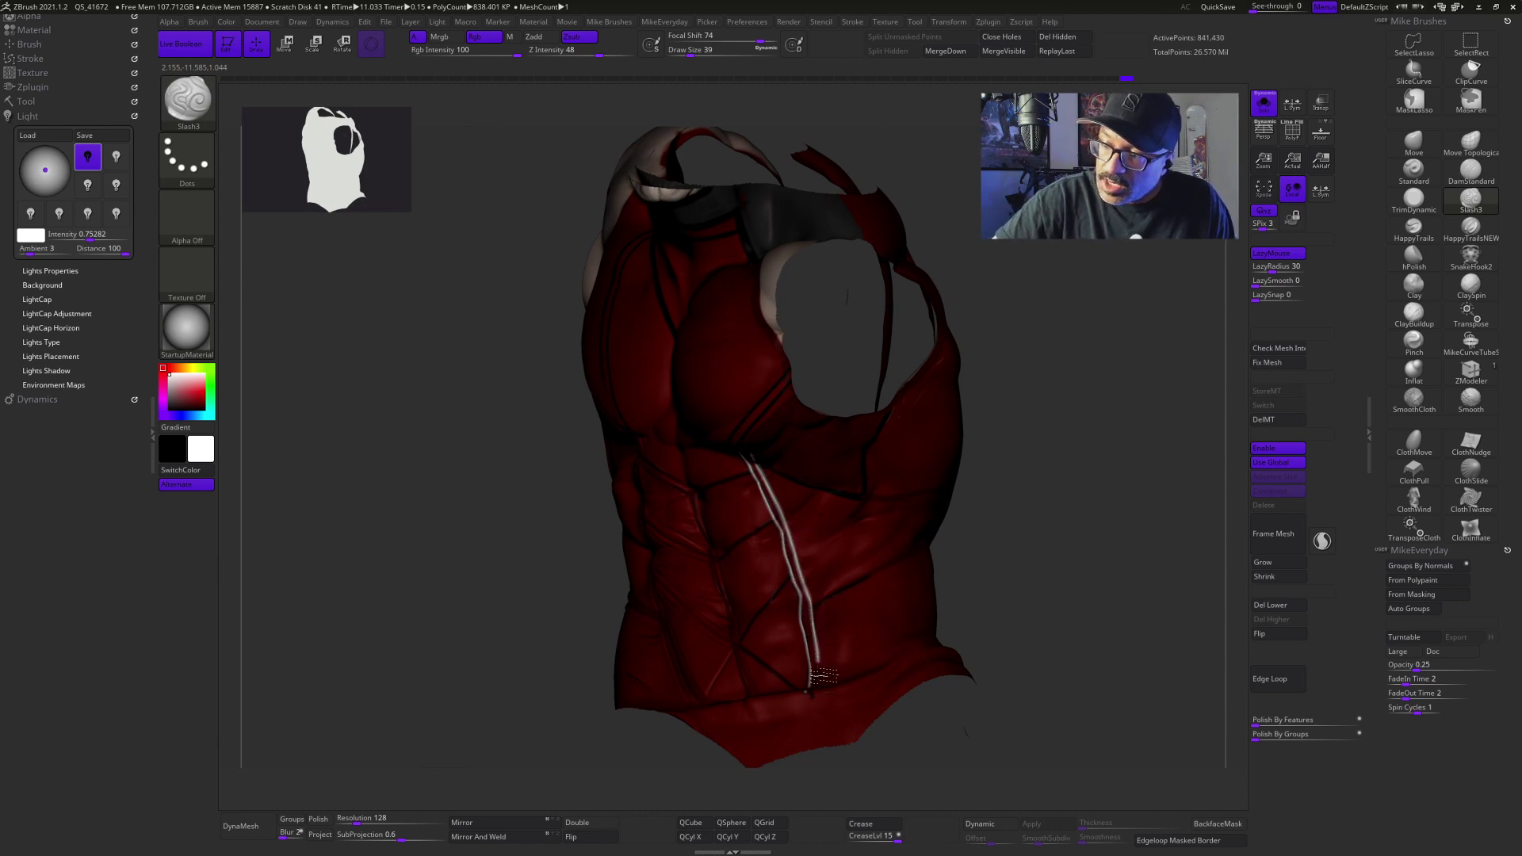
drag(1062, 629, 1076, 629)
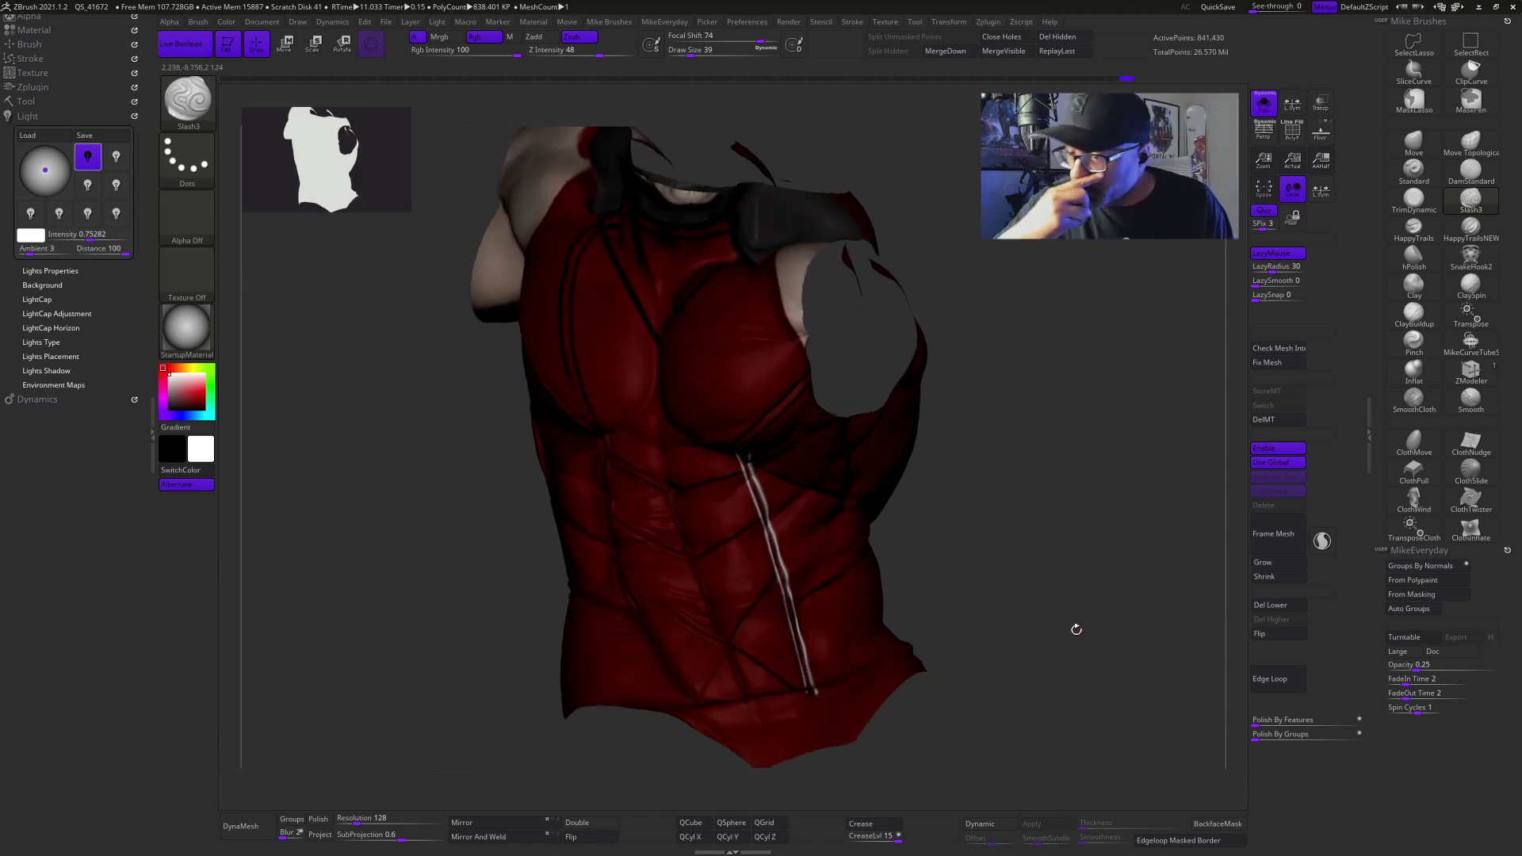
drag(1076, 629, 979, 626)
Step: Carve three white seam lines branching inward from the vertical seam across the abdomen, and one diagonally up along the lower chest
drag(901, 521, 785, 577)
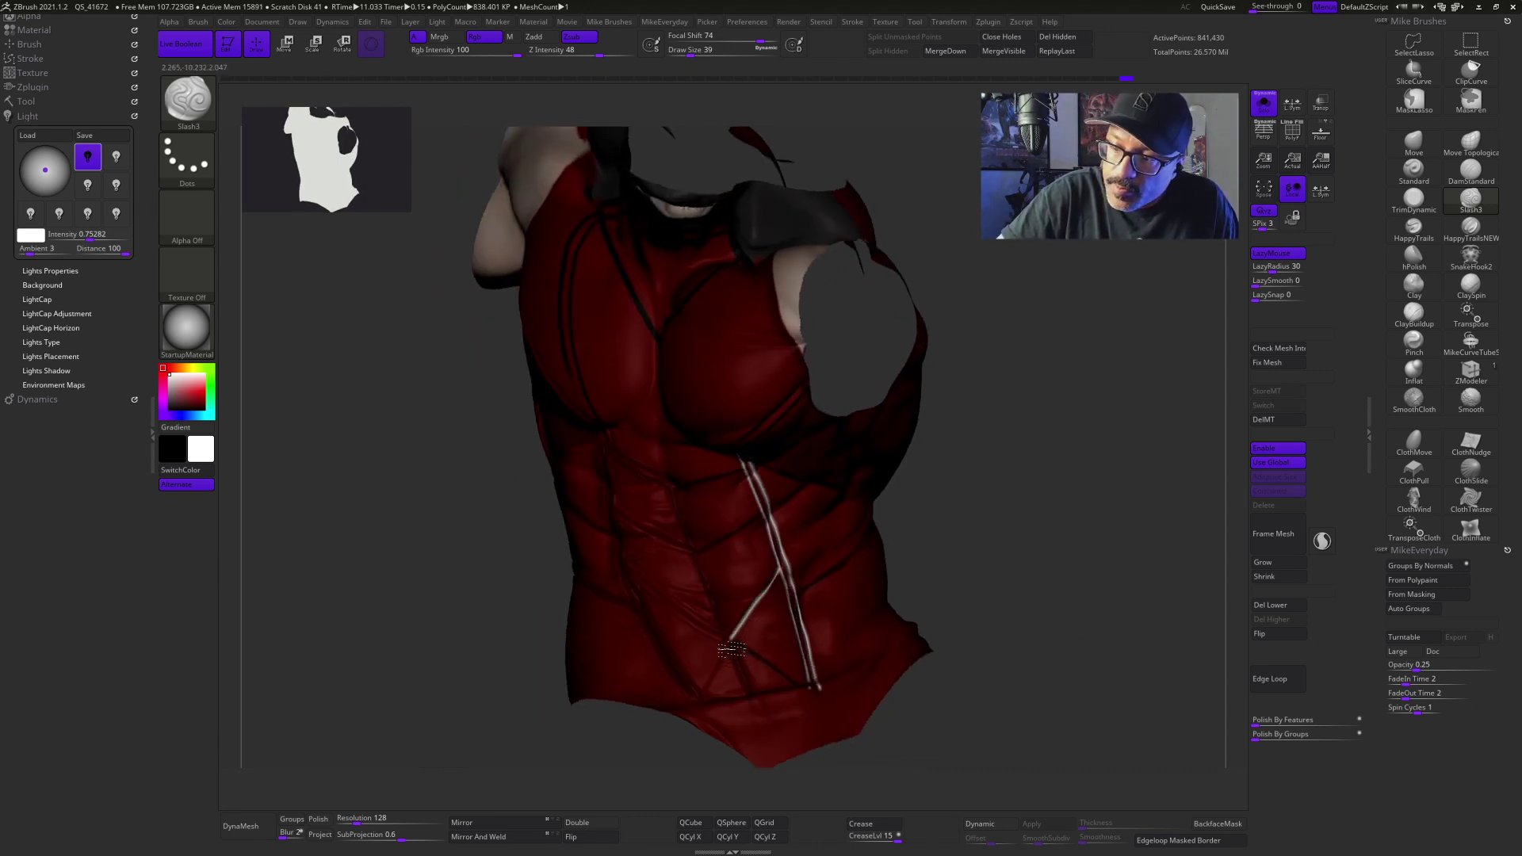
drag(977, 557, 769, 516)
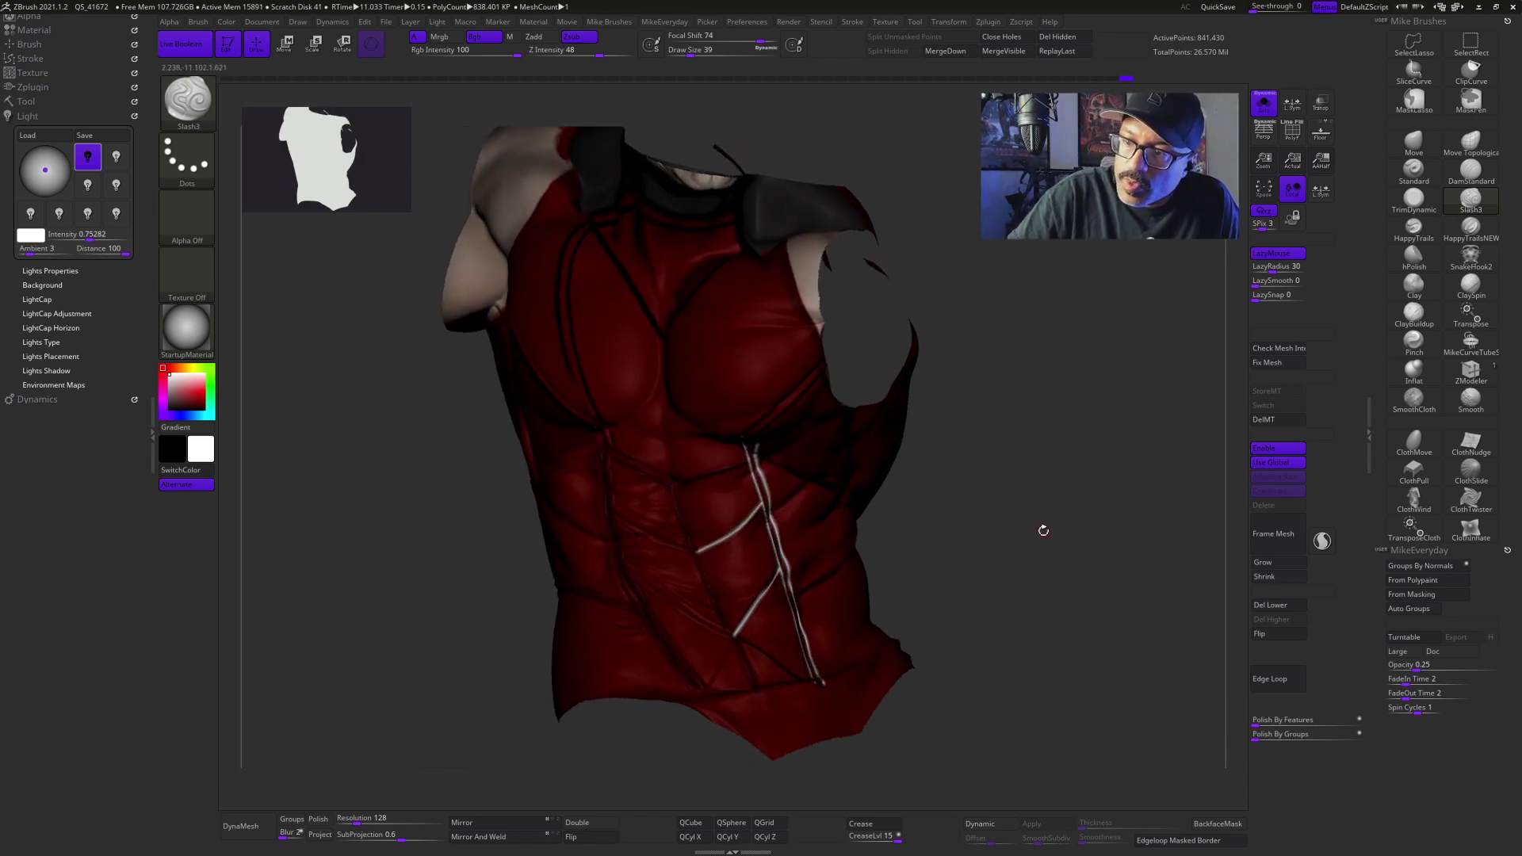
drag(1049, 537, 957, 631)
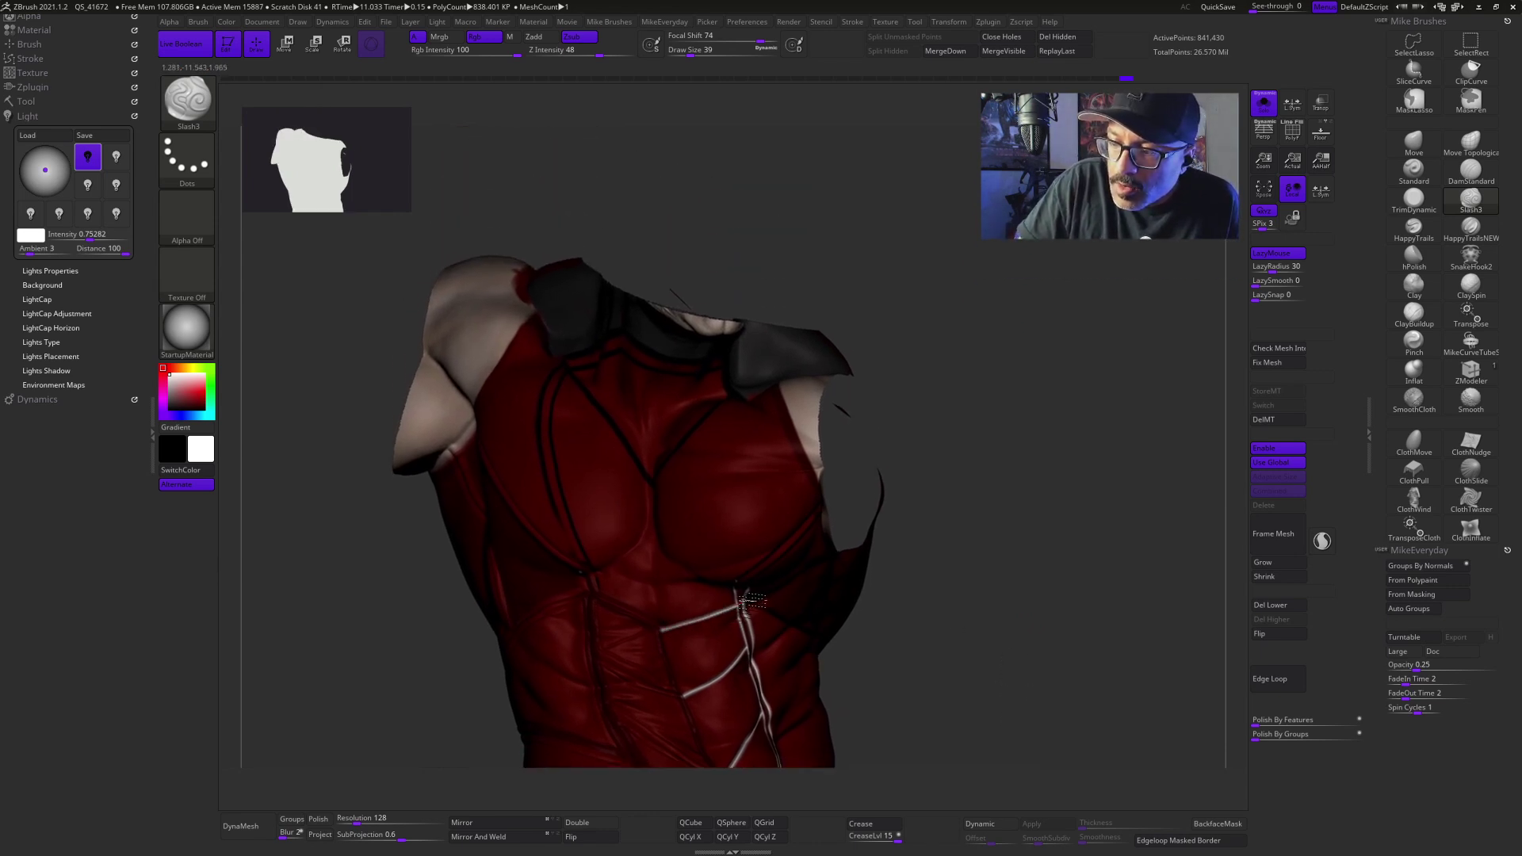
drag(900, 587, 793, 559)
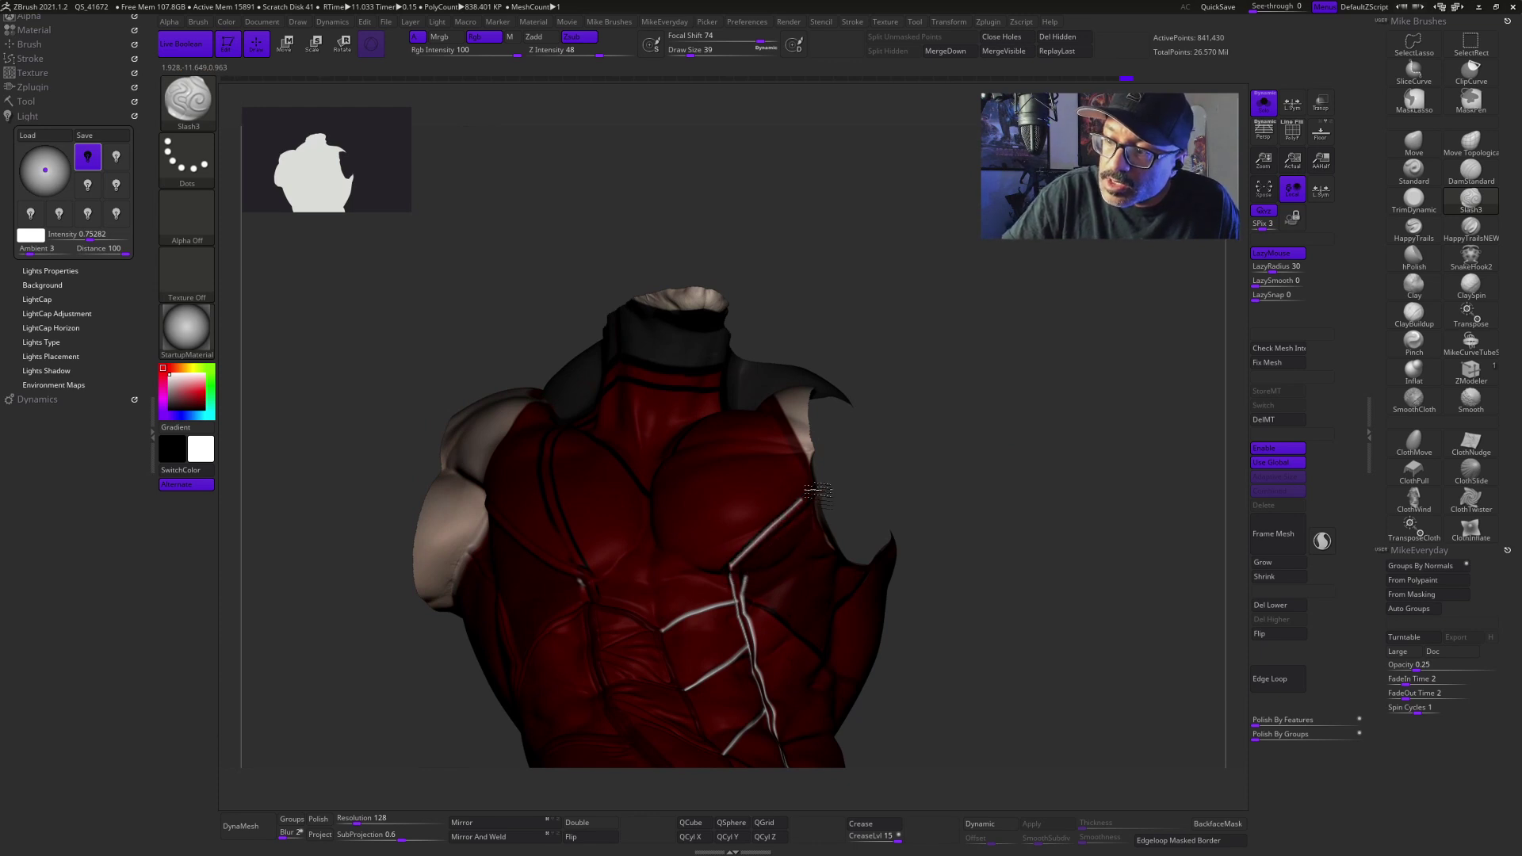
drag(1097, 528, 1063, 527)
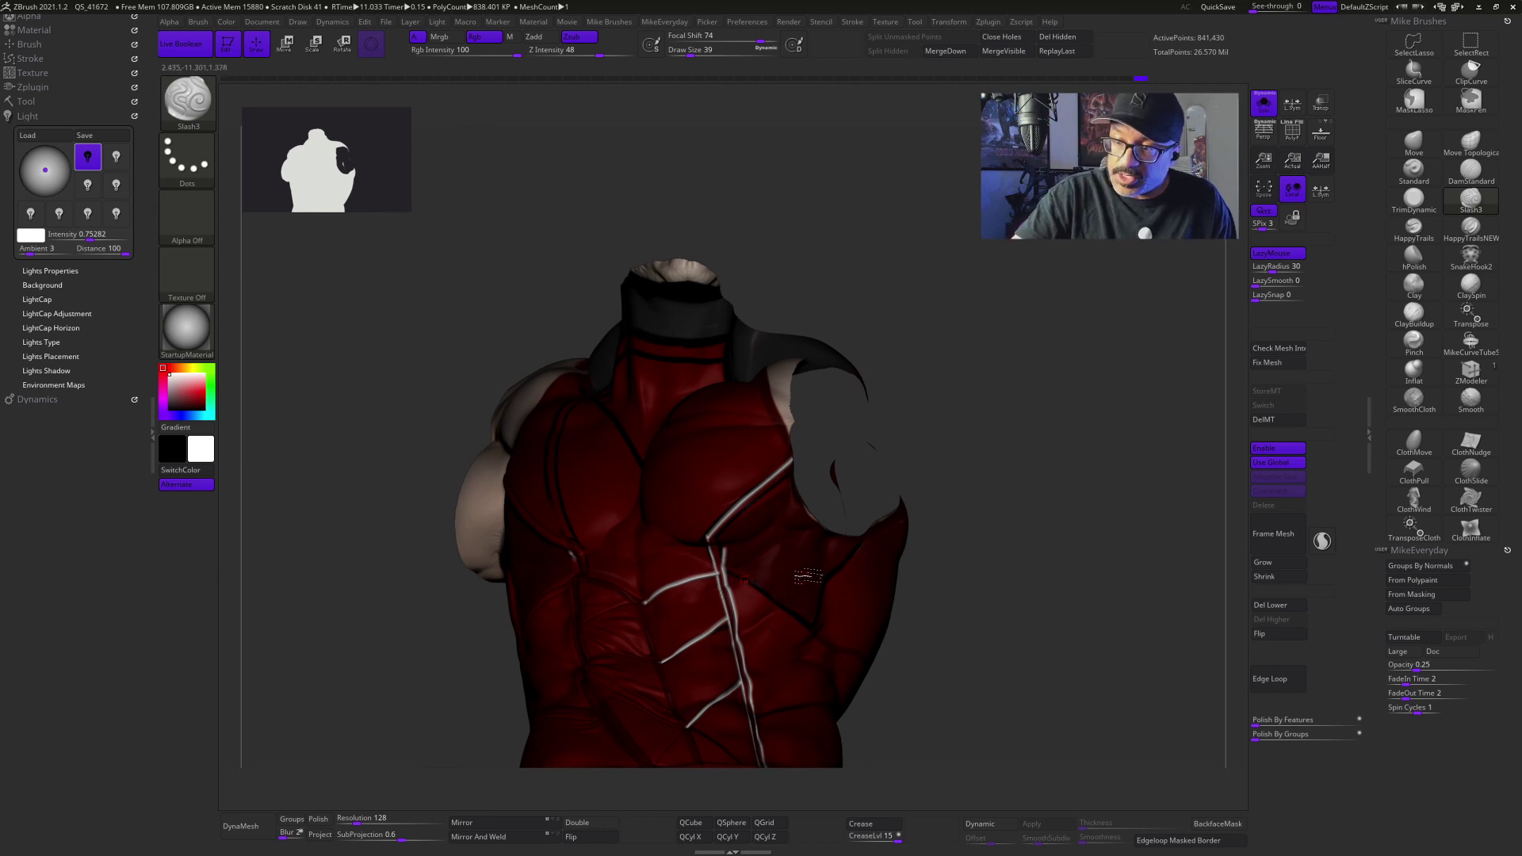
drag(1078, 585, 1091, 551)
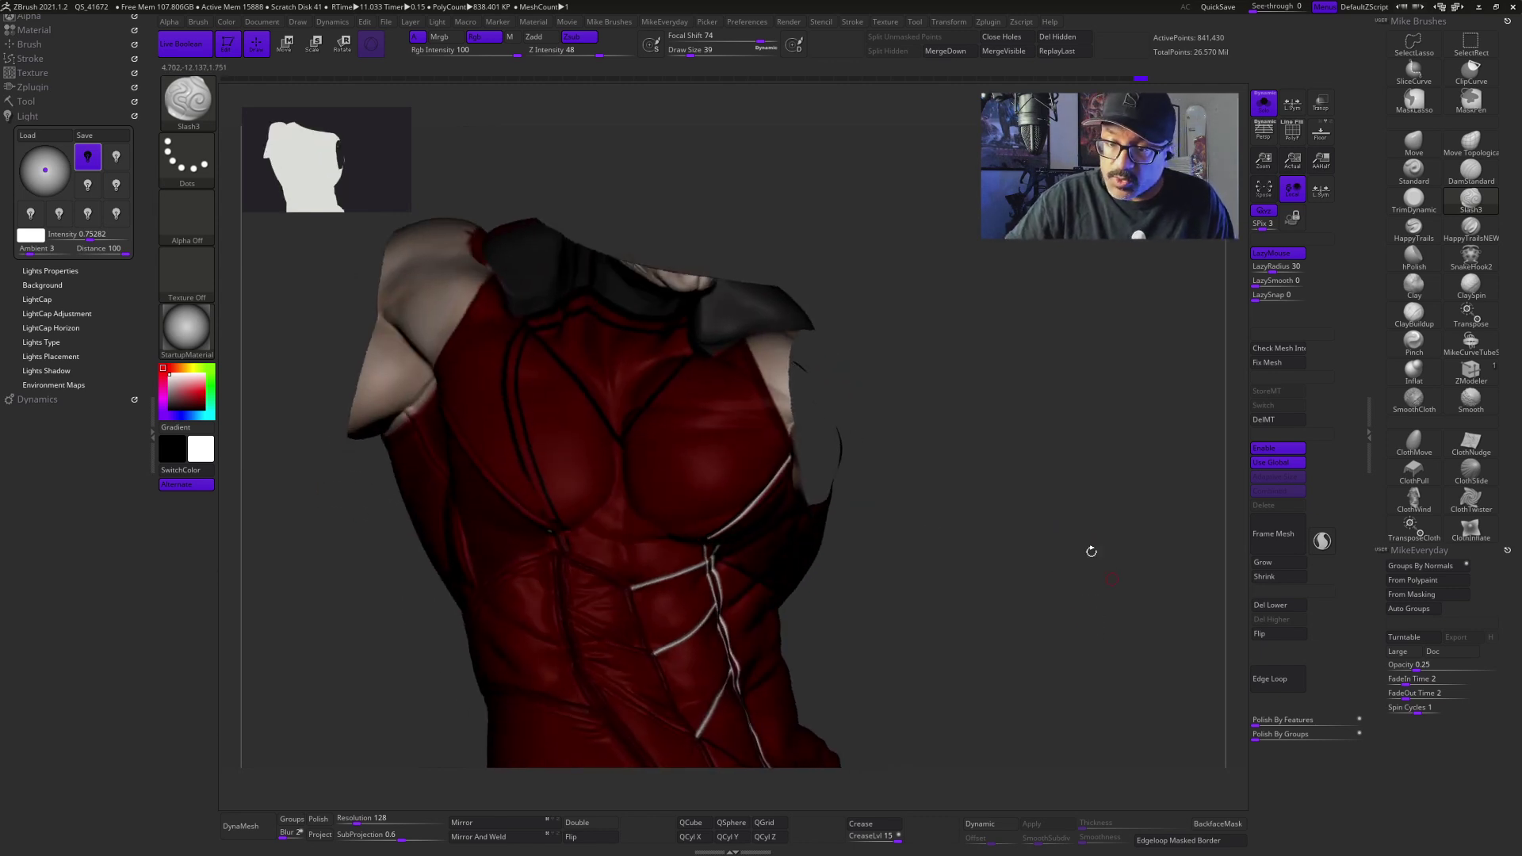
Step: Turn off the polypaint display on the Omega1_1 subtool and examine the carved seams on the bare torso
click(35, 98)
click(35, 101)
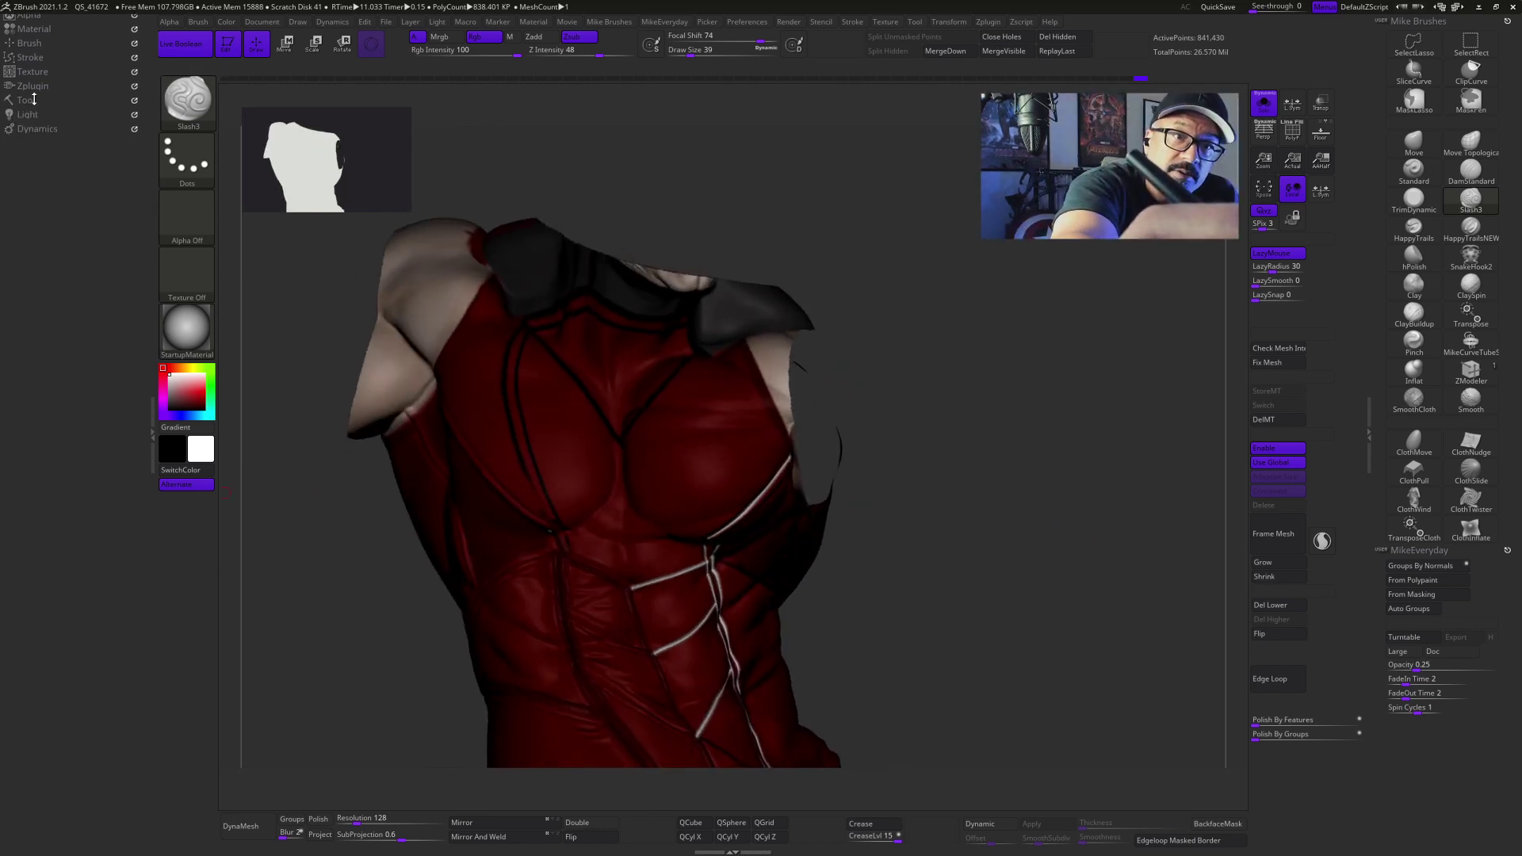
click(34, 99)
click(110, 437)
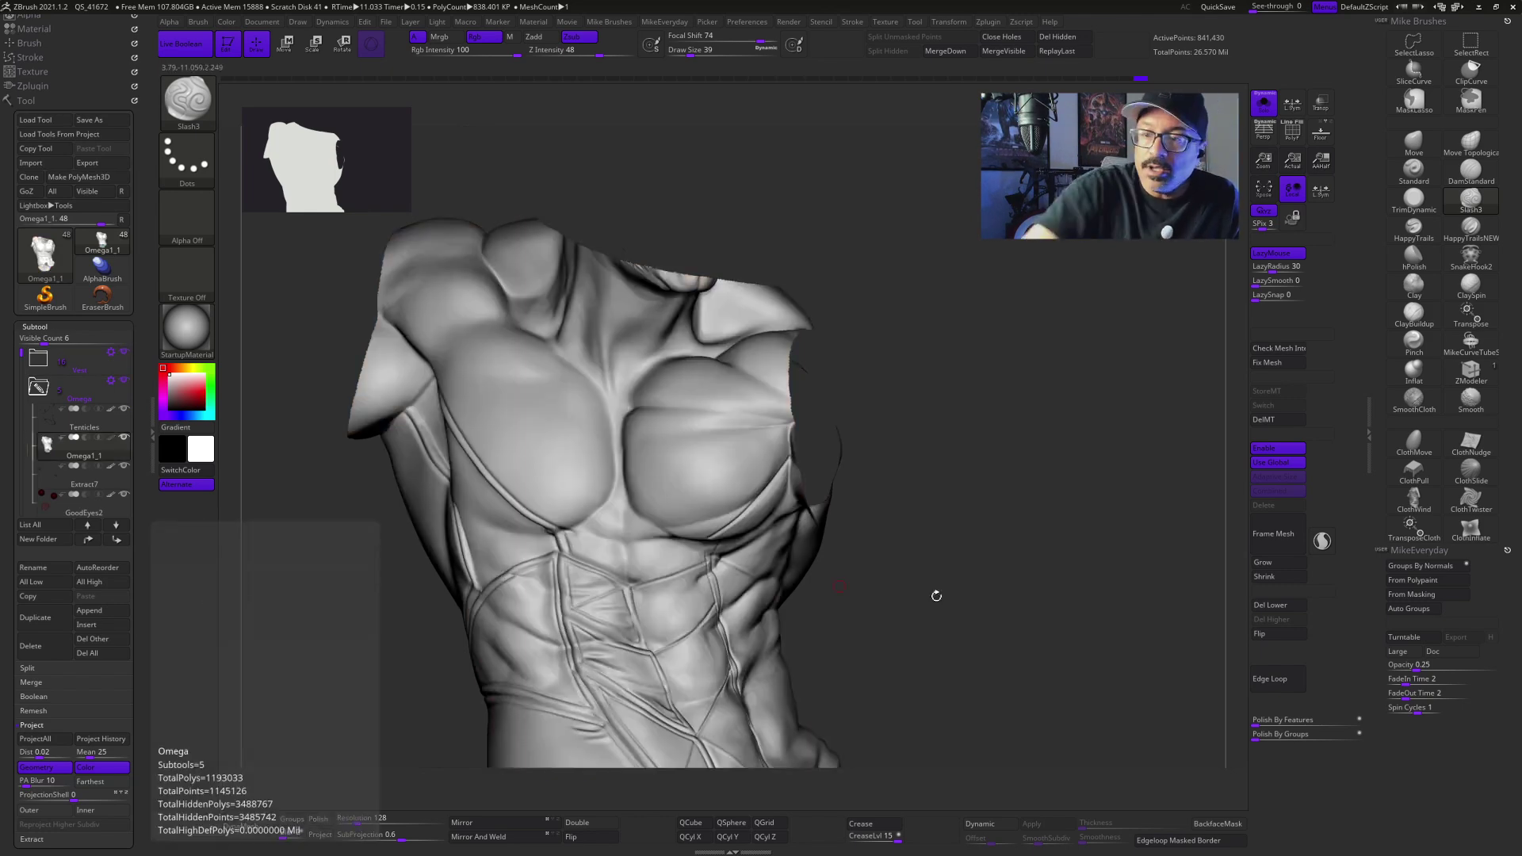
mouse_move(1008, 610)
mouse_down()
mouse_move(1094, 645)
mouse_move(1178, 632)
mouse_move(1165, 646)
mouse_move(1158, 632)
mouse_move(1182, 652)
mouse_move(1157, 647)
mouse_up()
key(shift)
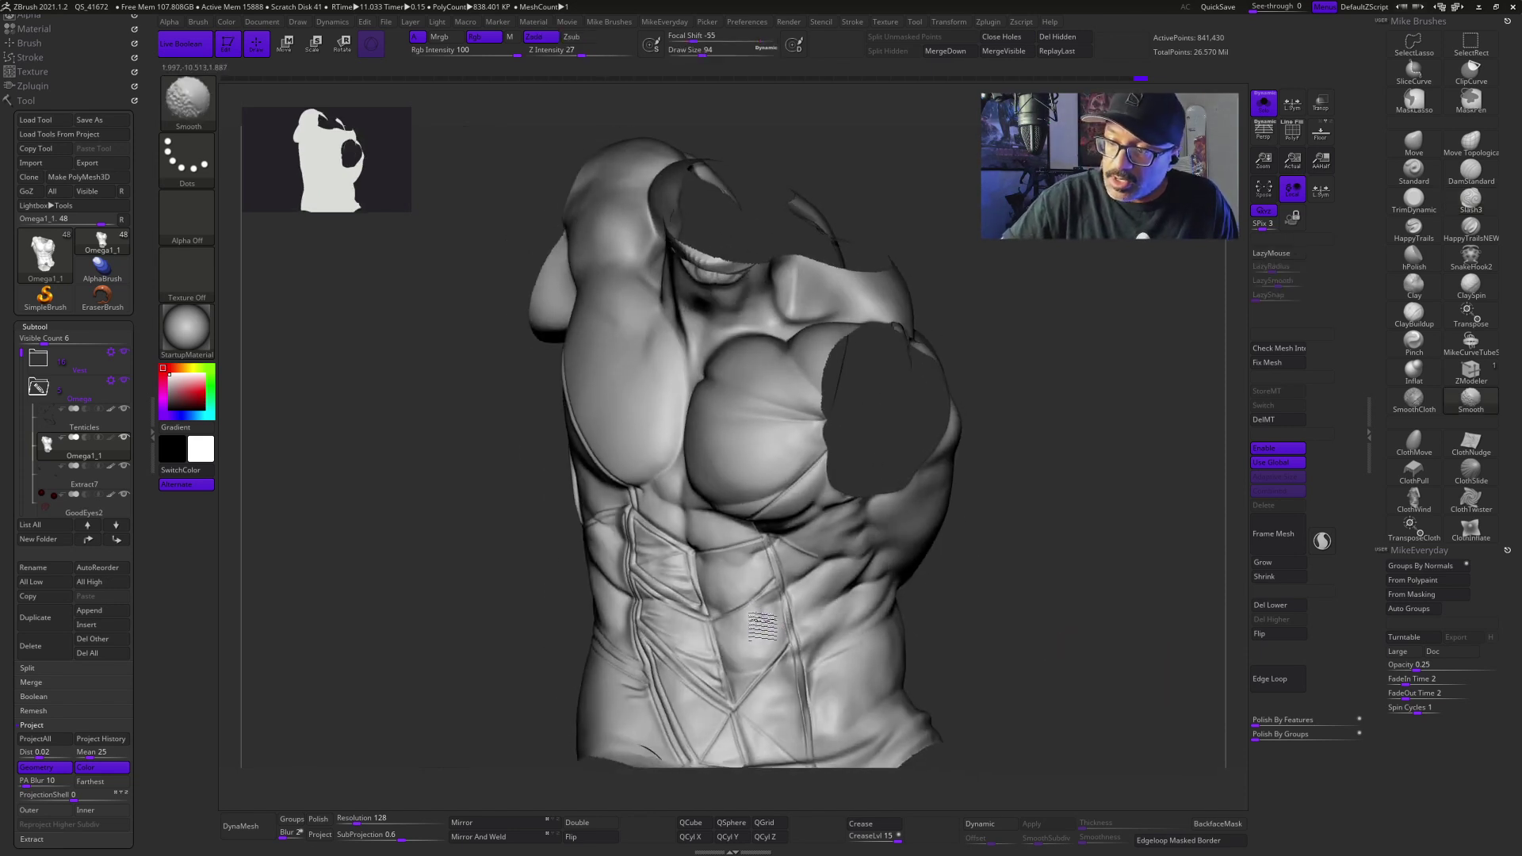
mouse_move(1051, 612)
mouse_down()
mouse_move(1073, 608)
mouse_move(1091, 632)
mouse_up()
mouse_move(1092, 633)
alt+mouse_down()
mouse_move(1094, 604)
mouse_move(1105, 638)
mouse_move(1118, 594)
alt+mouse_up()
Step: Switch to the Inflat brush and set its draw size to 59
key(s)
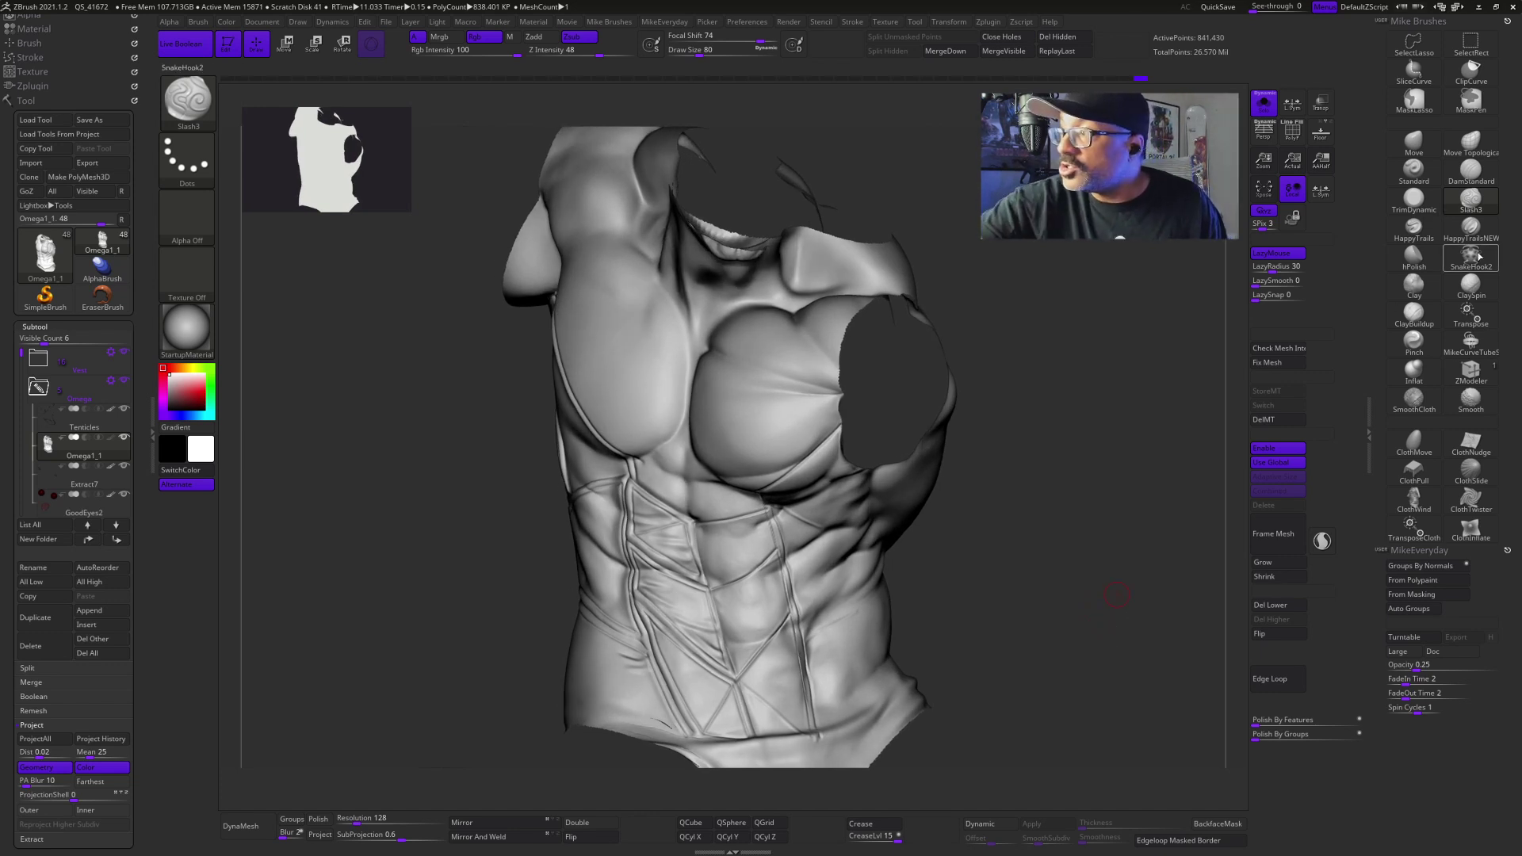
click(1414, 369)
key(s)
drag(1006, 557, 1003, 559)
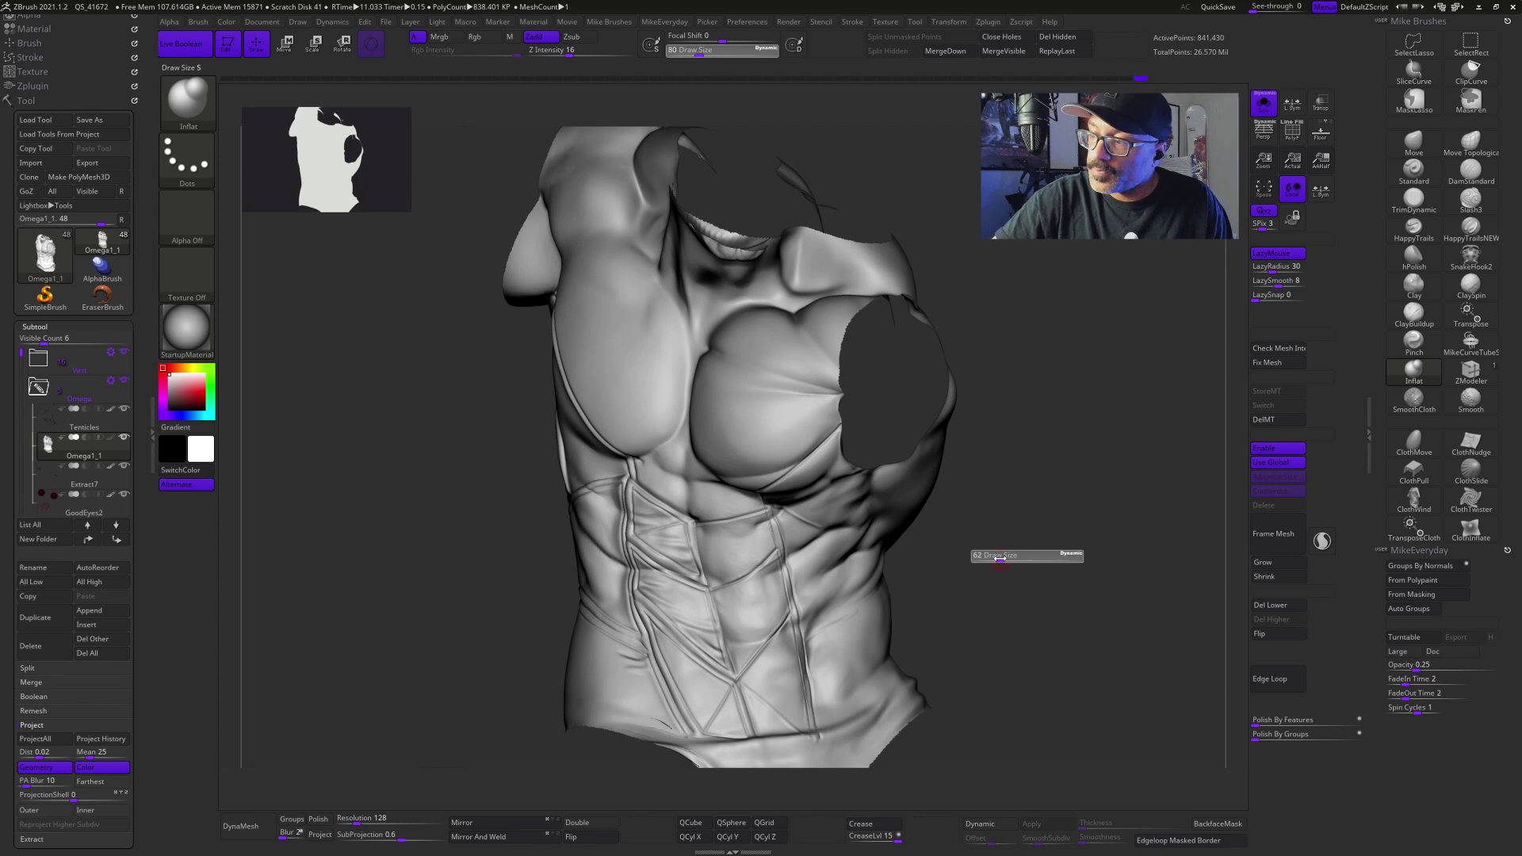
key(Return)
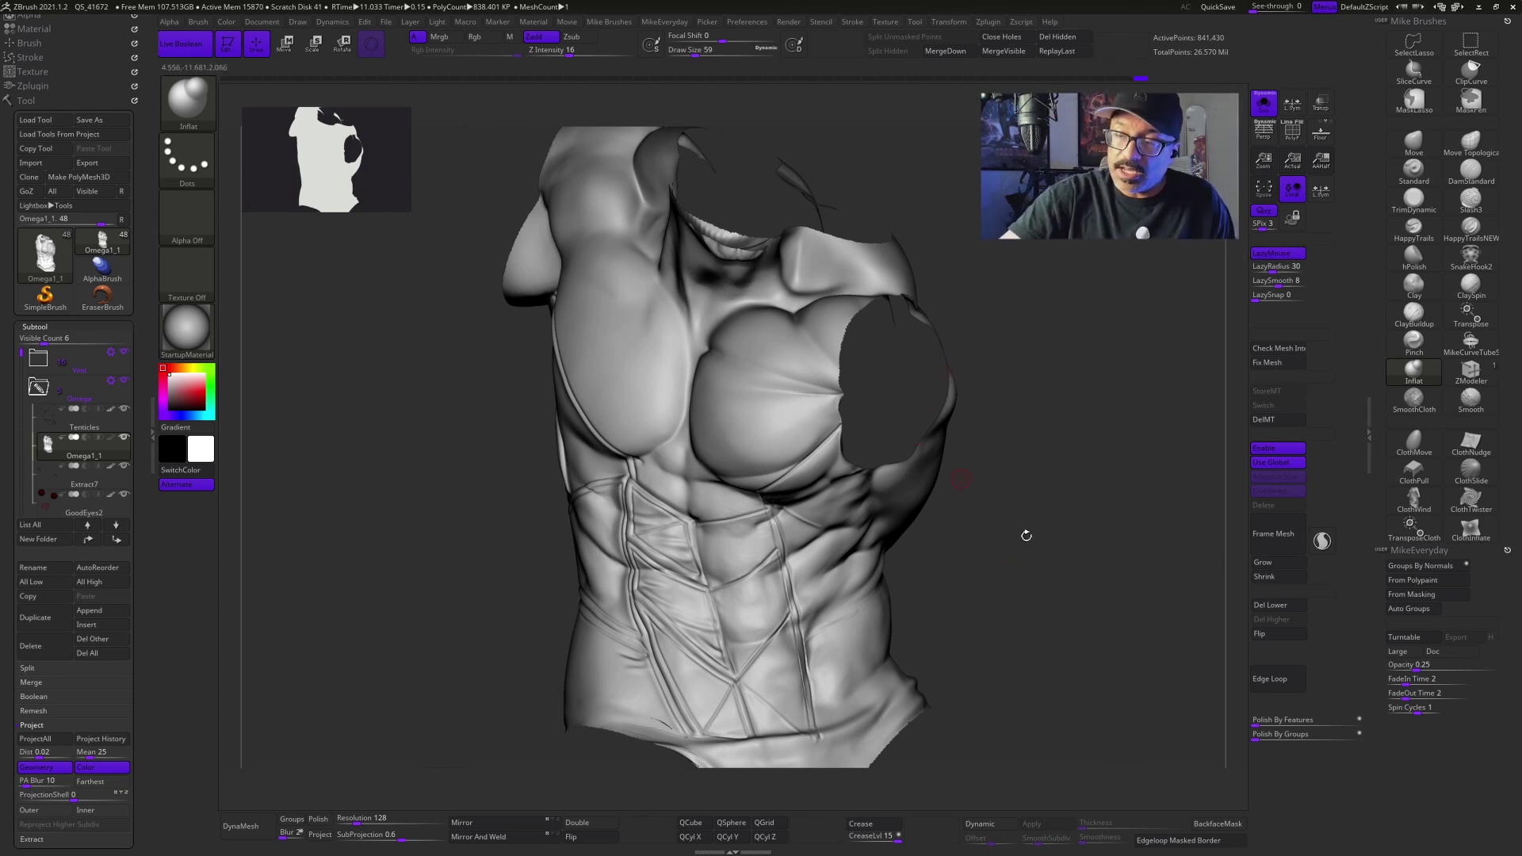
Step: Set the Inflat draw size to 77 and inflate the abdominal suit panels alongside the diagonal, vertical and upper horizontal seams
mouse_move(1038, 550)
mouse_down()
mouse_move(983, 559)
mouse_move(958, 588)
mouse_up()
key(s)
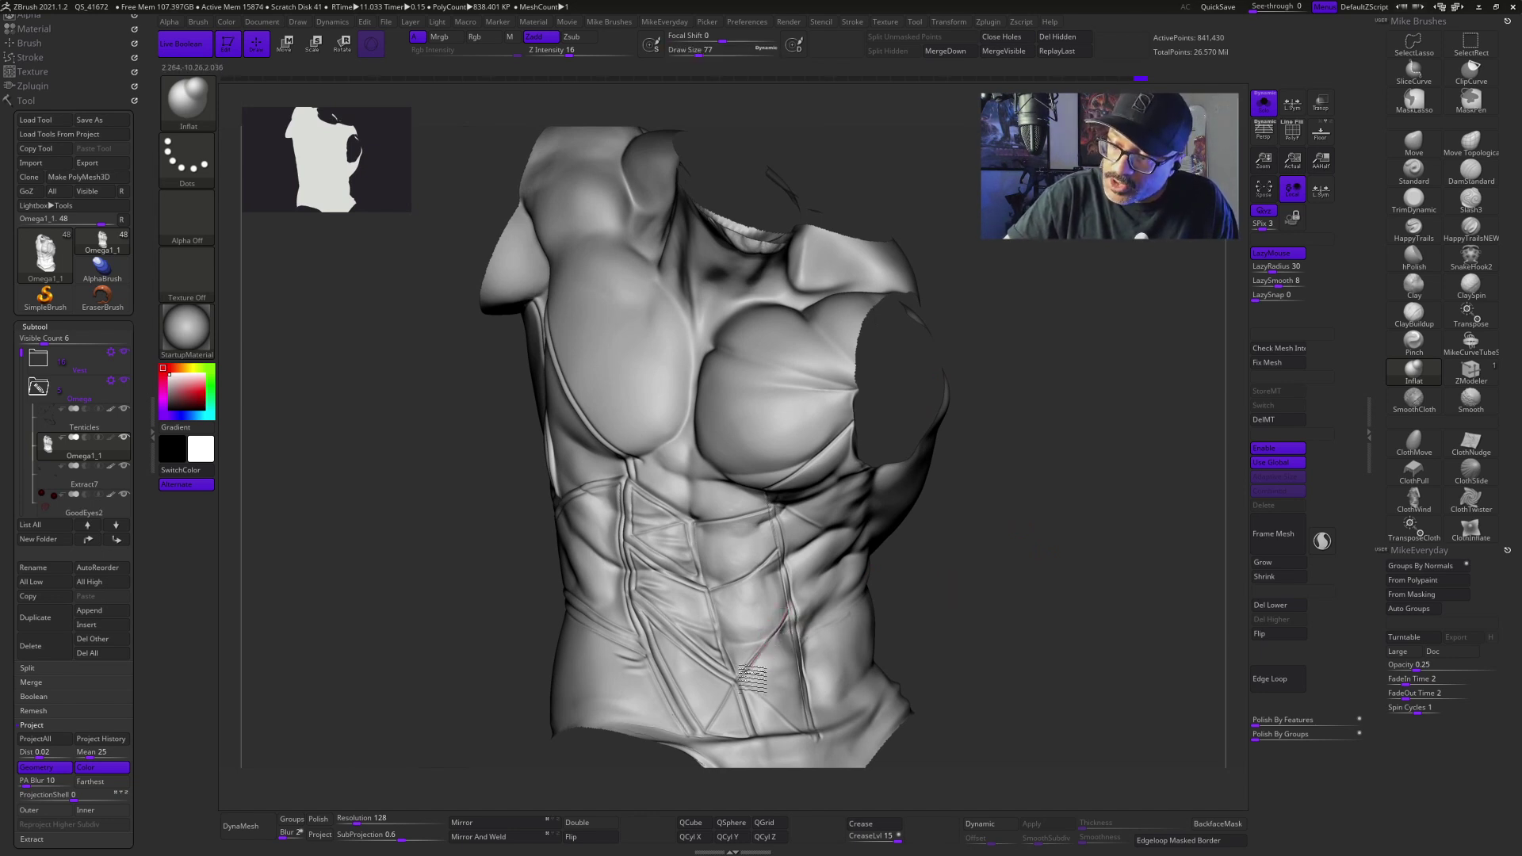
mouse_move(983, 570)
mouse_down()
mouse_move(1043, 615)
mouse_move(1012, 544)
mouse_move(987, 555)
mouse_up()
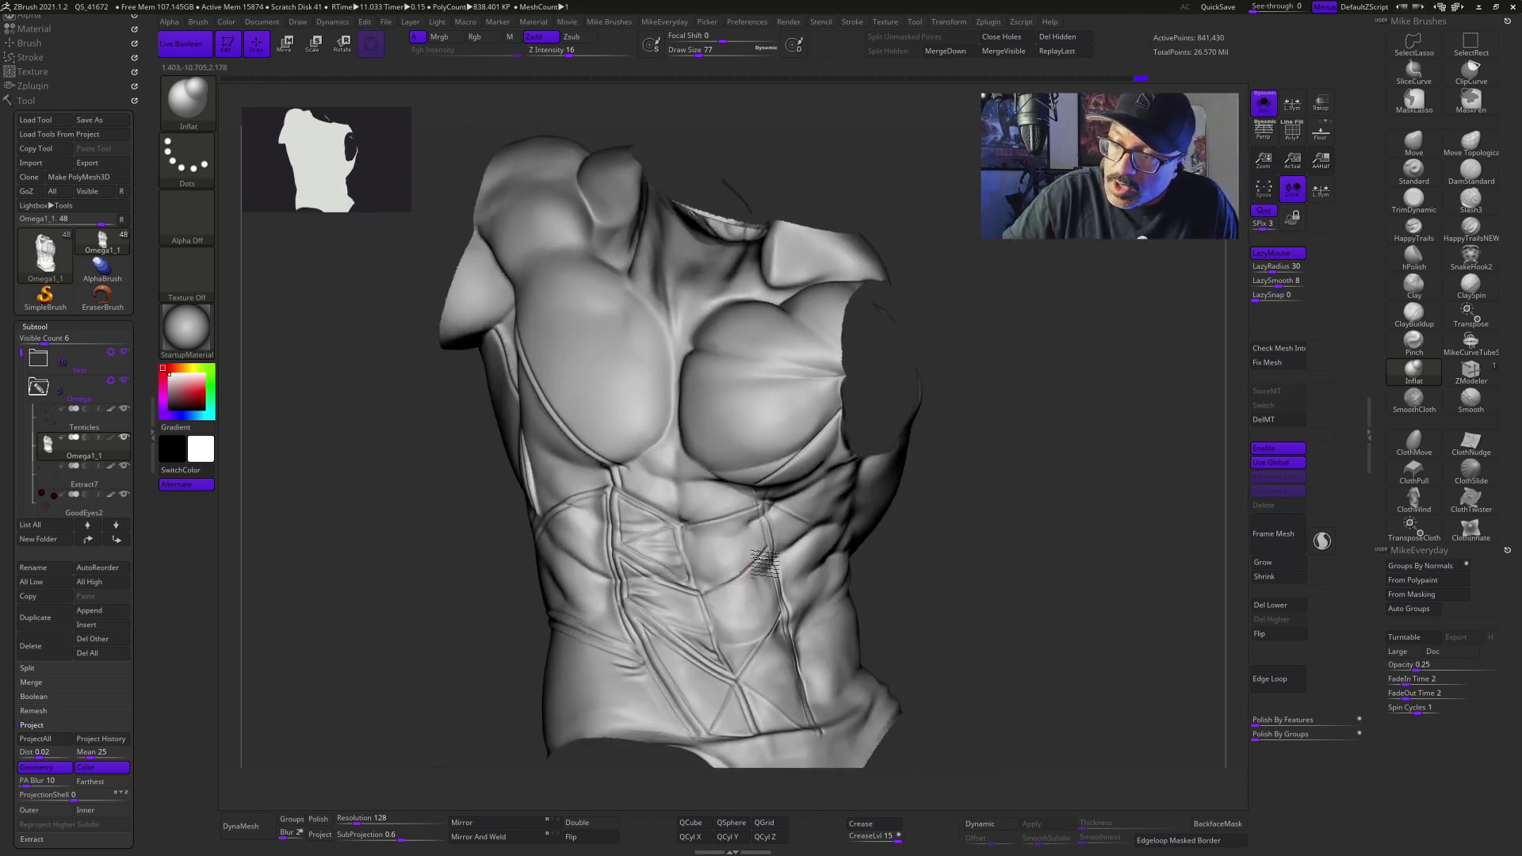
key(ctrl+z)
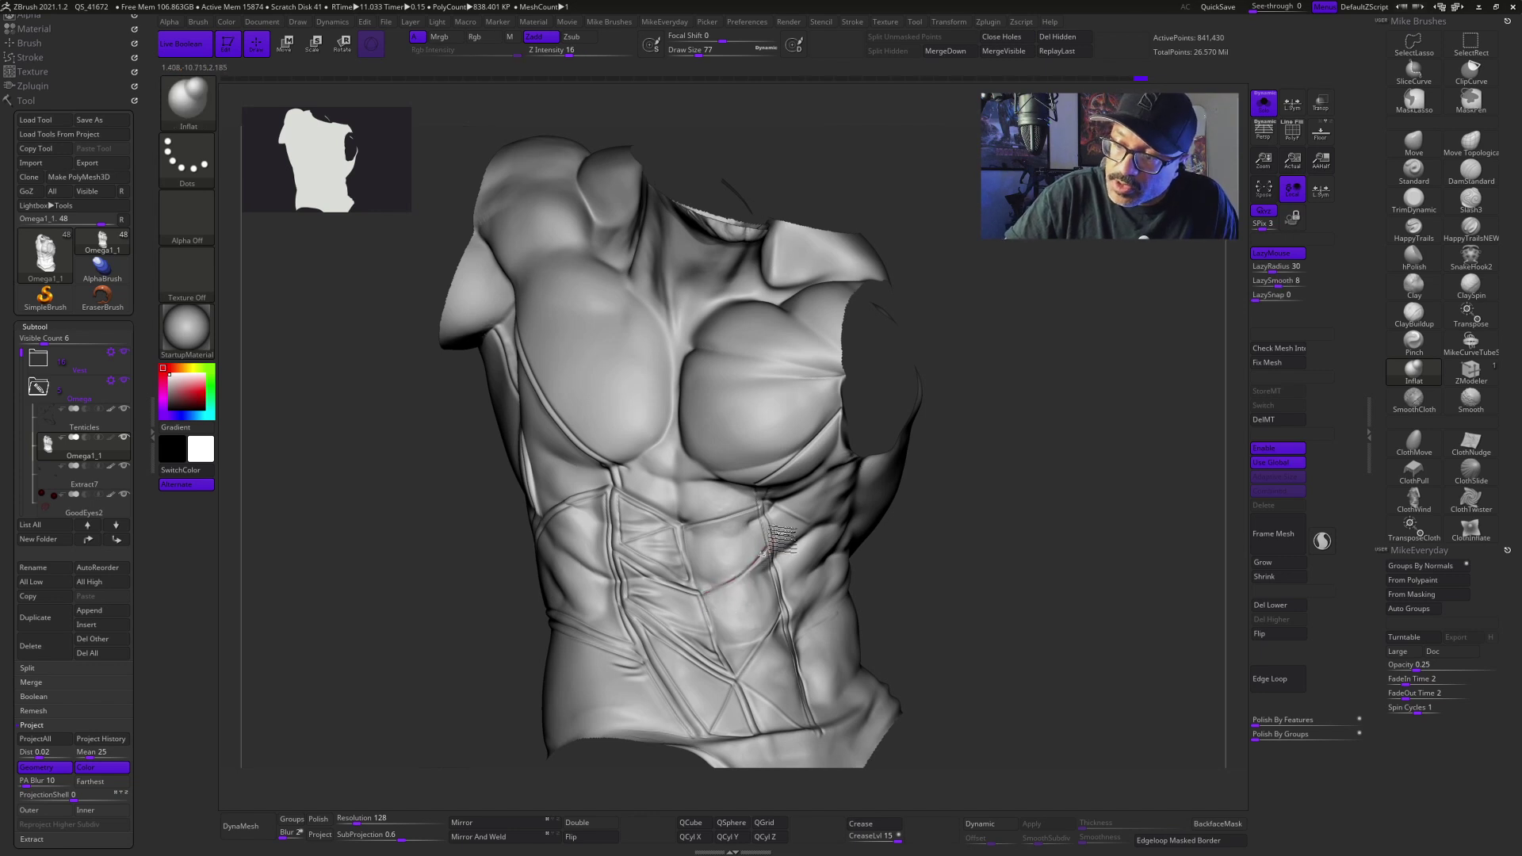
drag(759, 568, 786, 551)
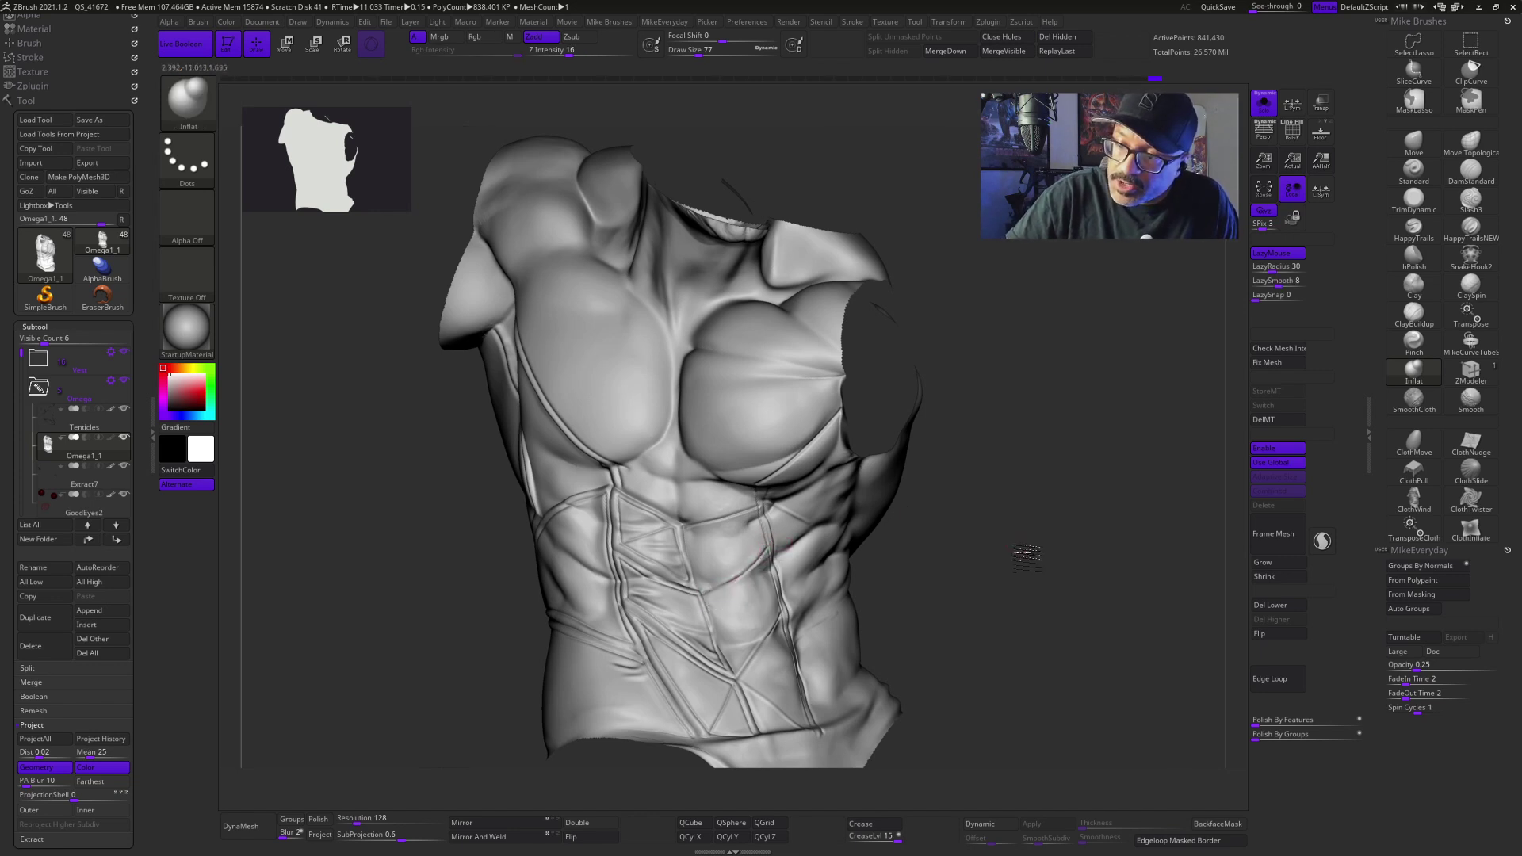
drag(1028, 560, 1054, 555)
drag(773, 523, 789, 519)
drag(952, 487, 957, 502)
drag(698, 526, 768, 509)
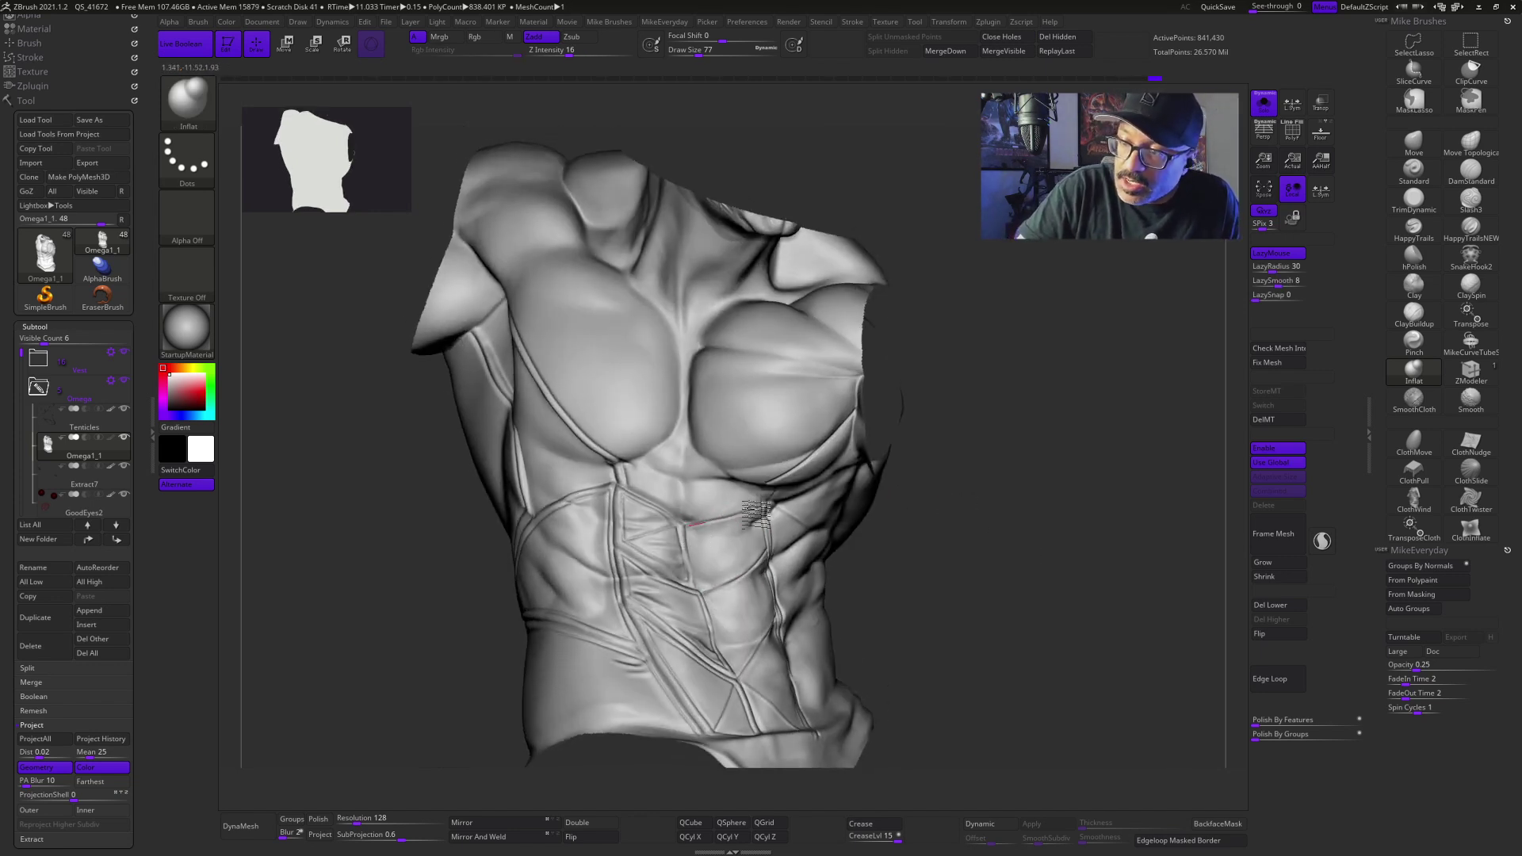
Step: Reduce the Inflat draw size to 68 and puff the surface along the upper abdominal seam and down the vertical seam to the waist
key(s)
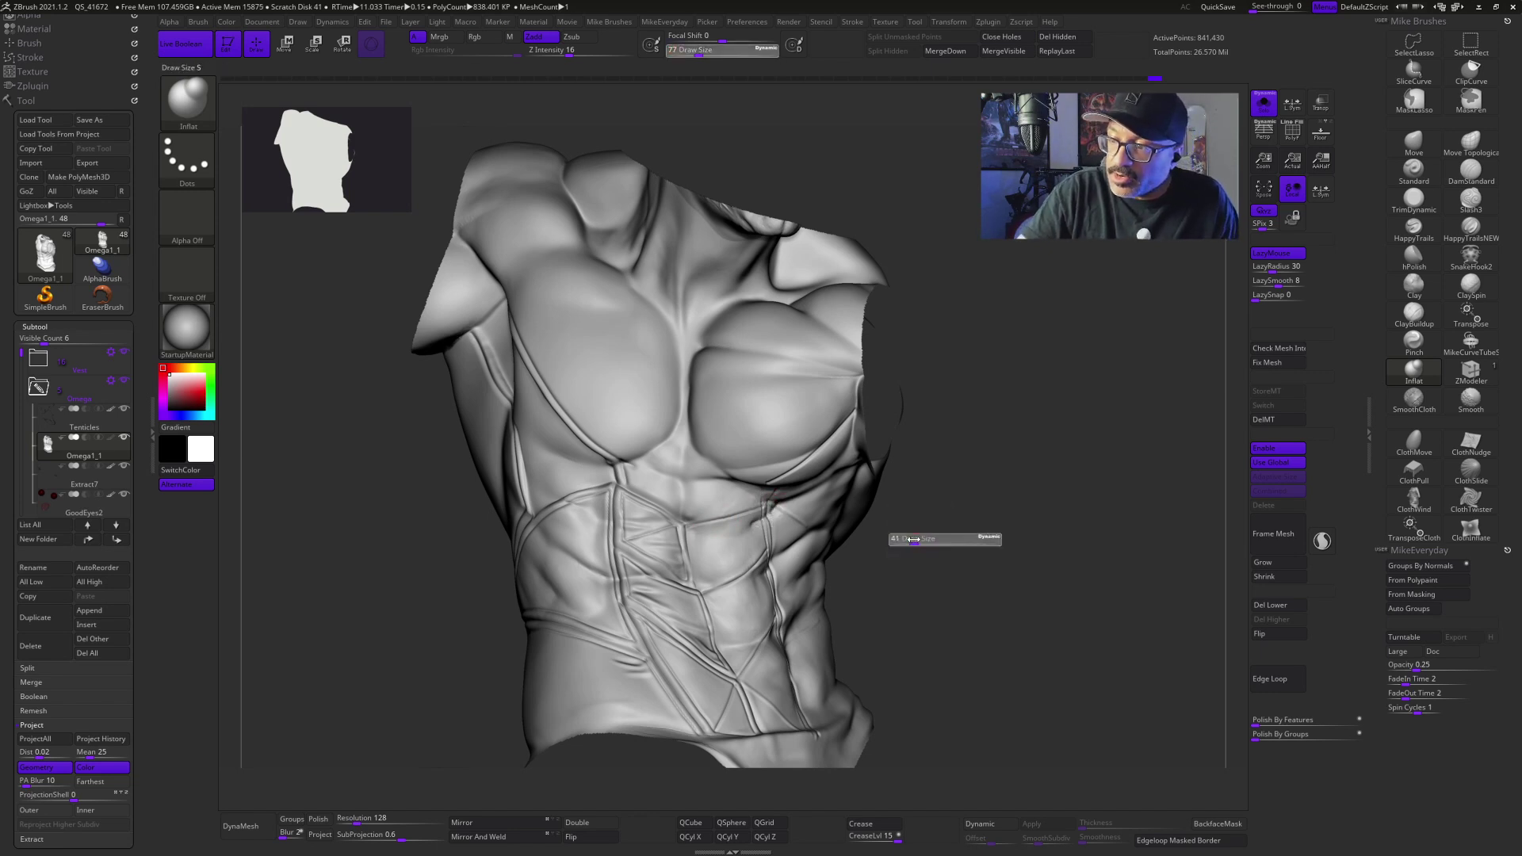
click(919, 539)
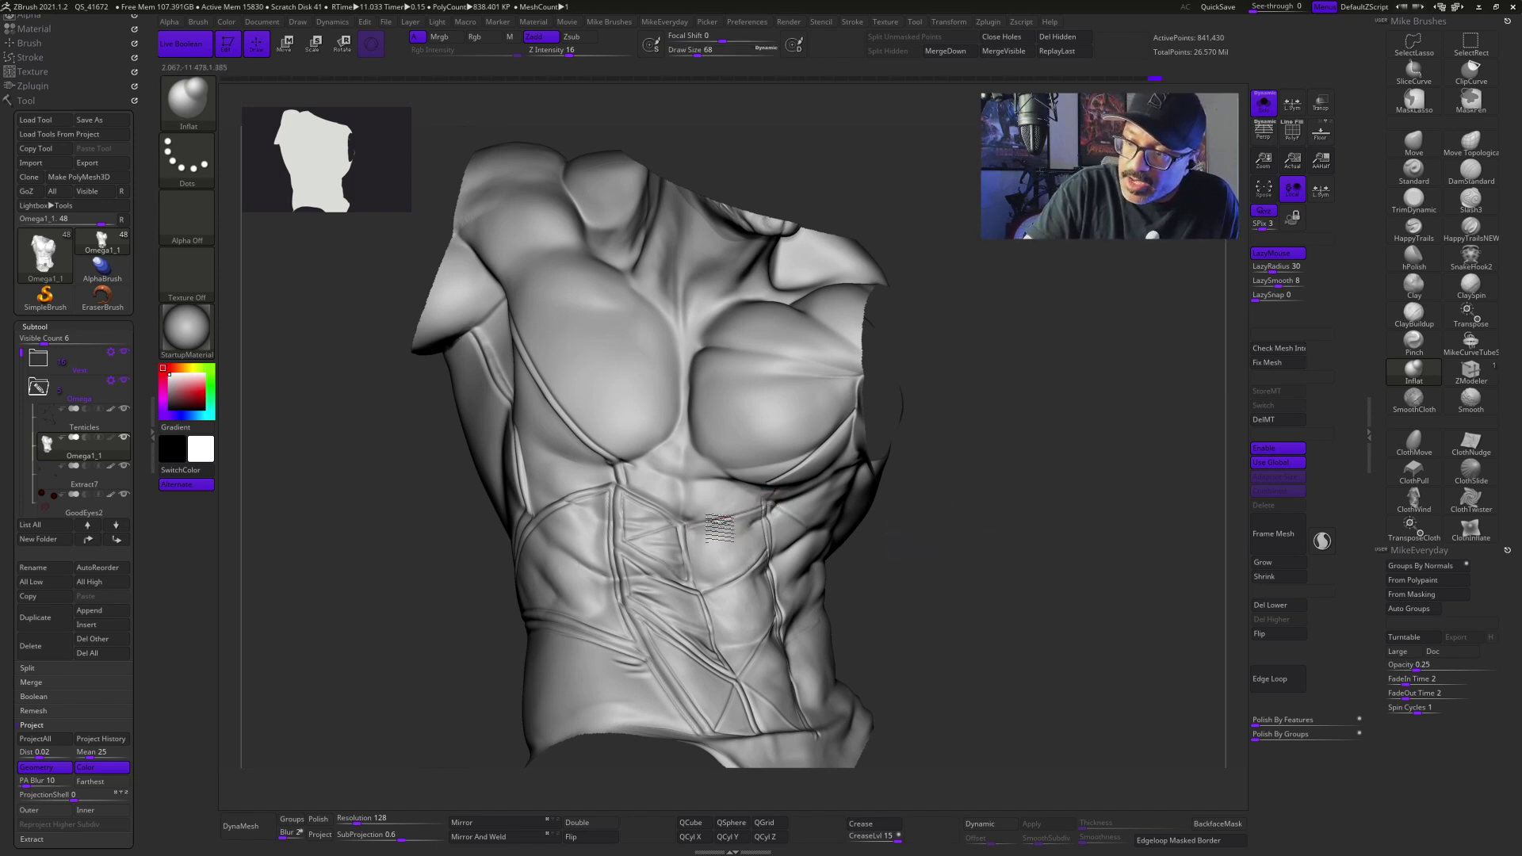
drag(704, 525, 774, 514)
mouse_move(1110, 555)
mouse_down()
mouse_move(1020, 571)
mouse_move(1046, 578)
mouse_move(1022, 565)
mouse_up()
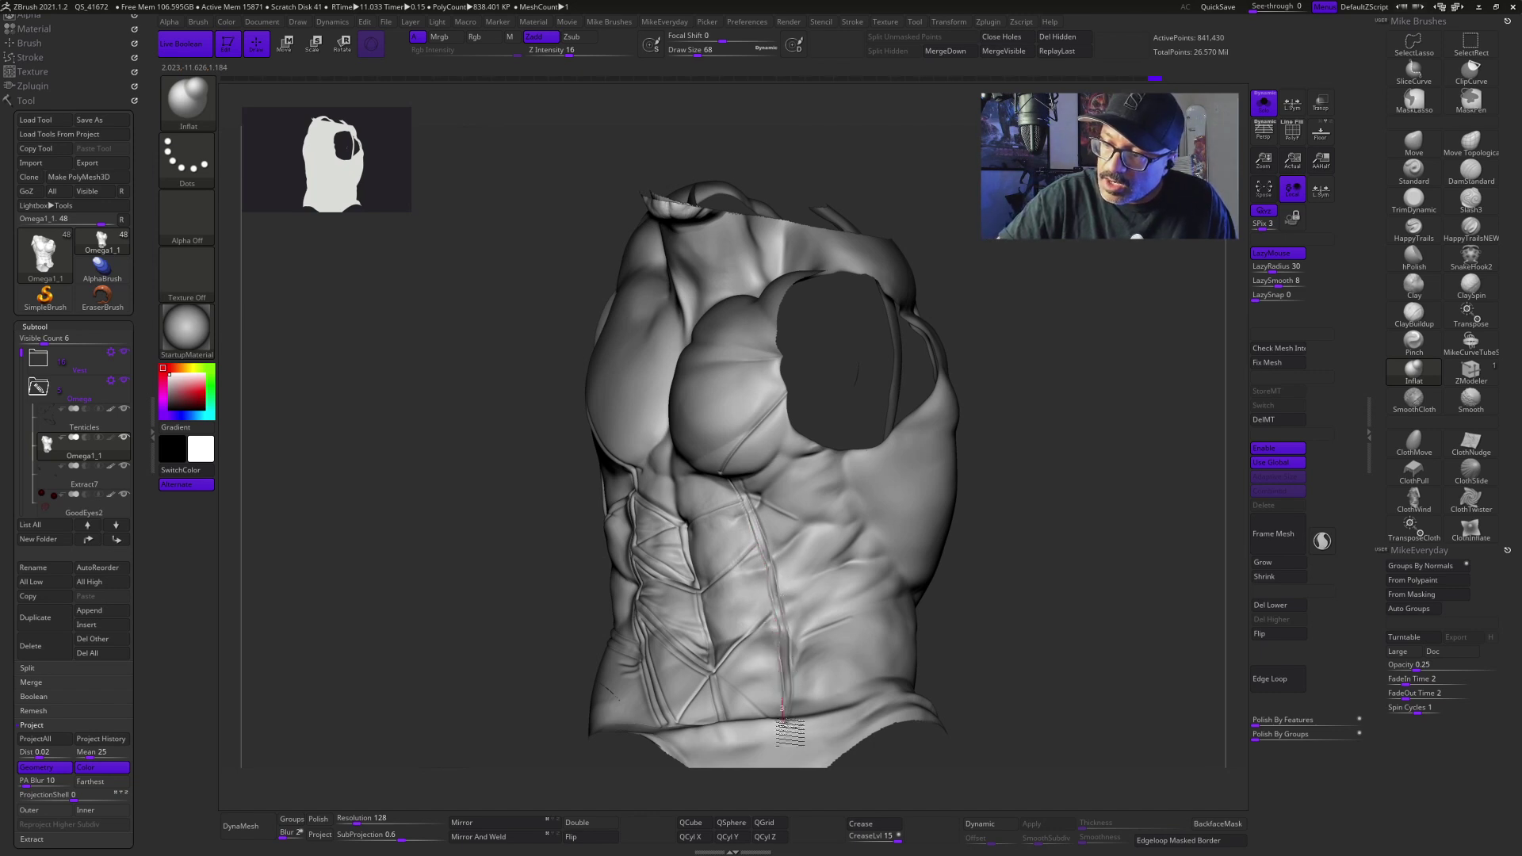
mouse_move(1080, 544)
mouse_down()
mouse_move(1103, 567)
mouse_move(926, 528)
mouse_up()
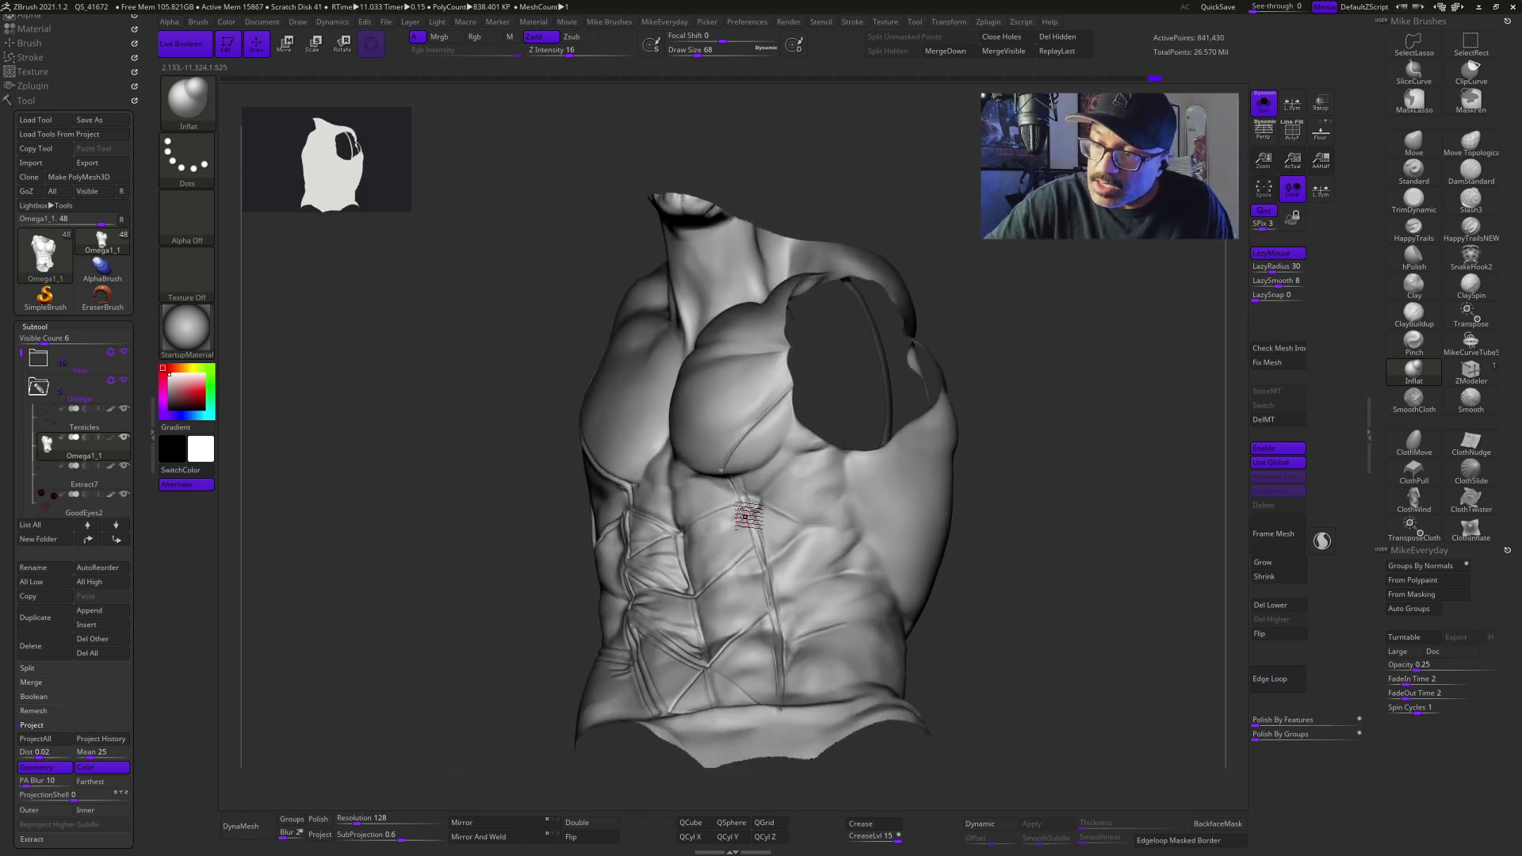
drag(1014, 571, 985, 535)
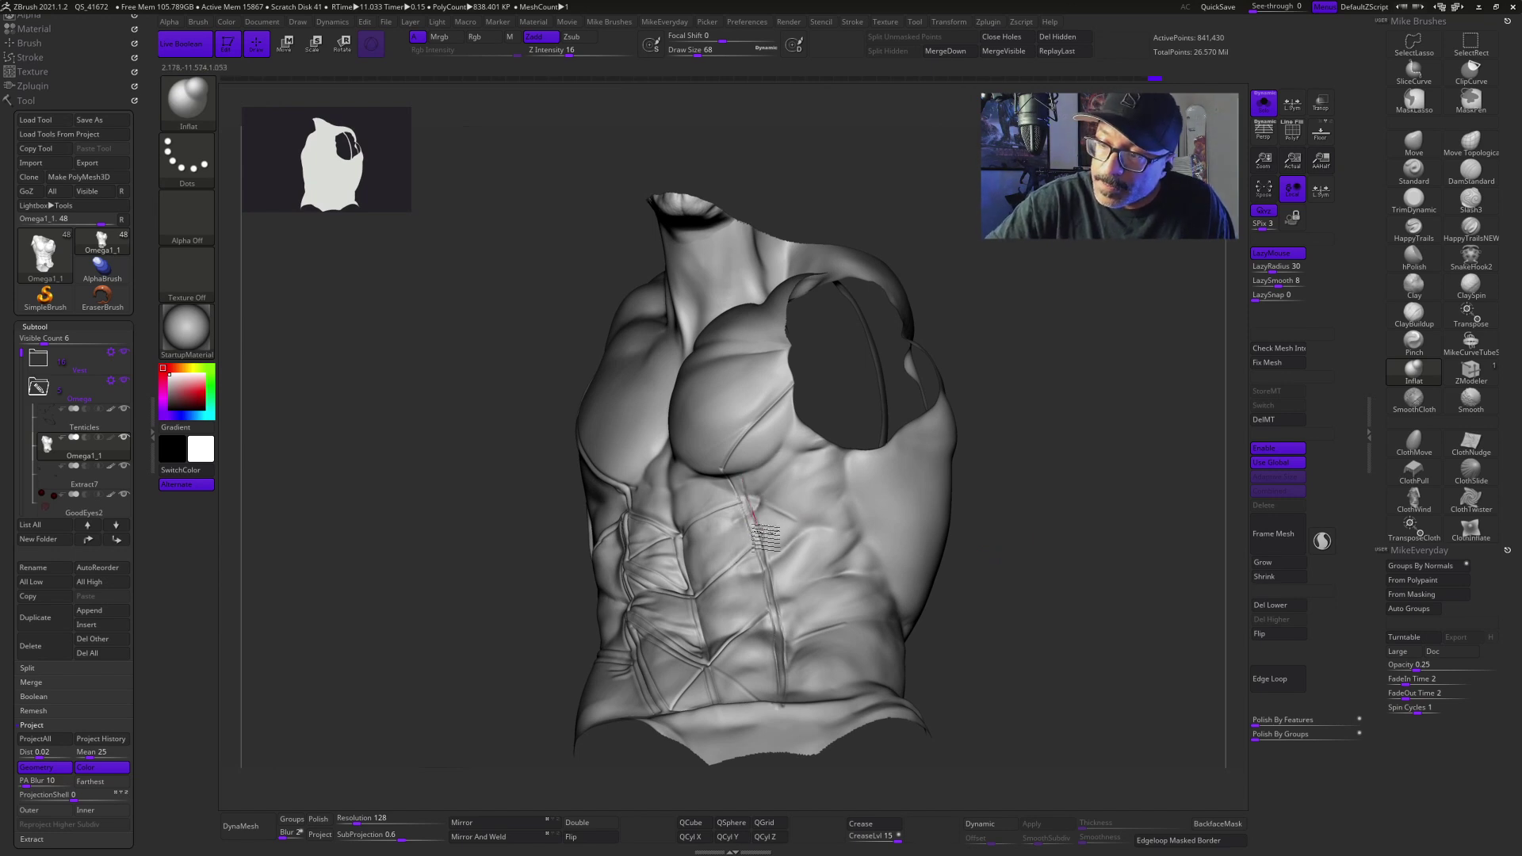
drag(777, 577, 786, 620)
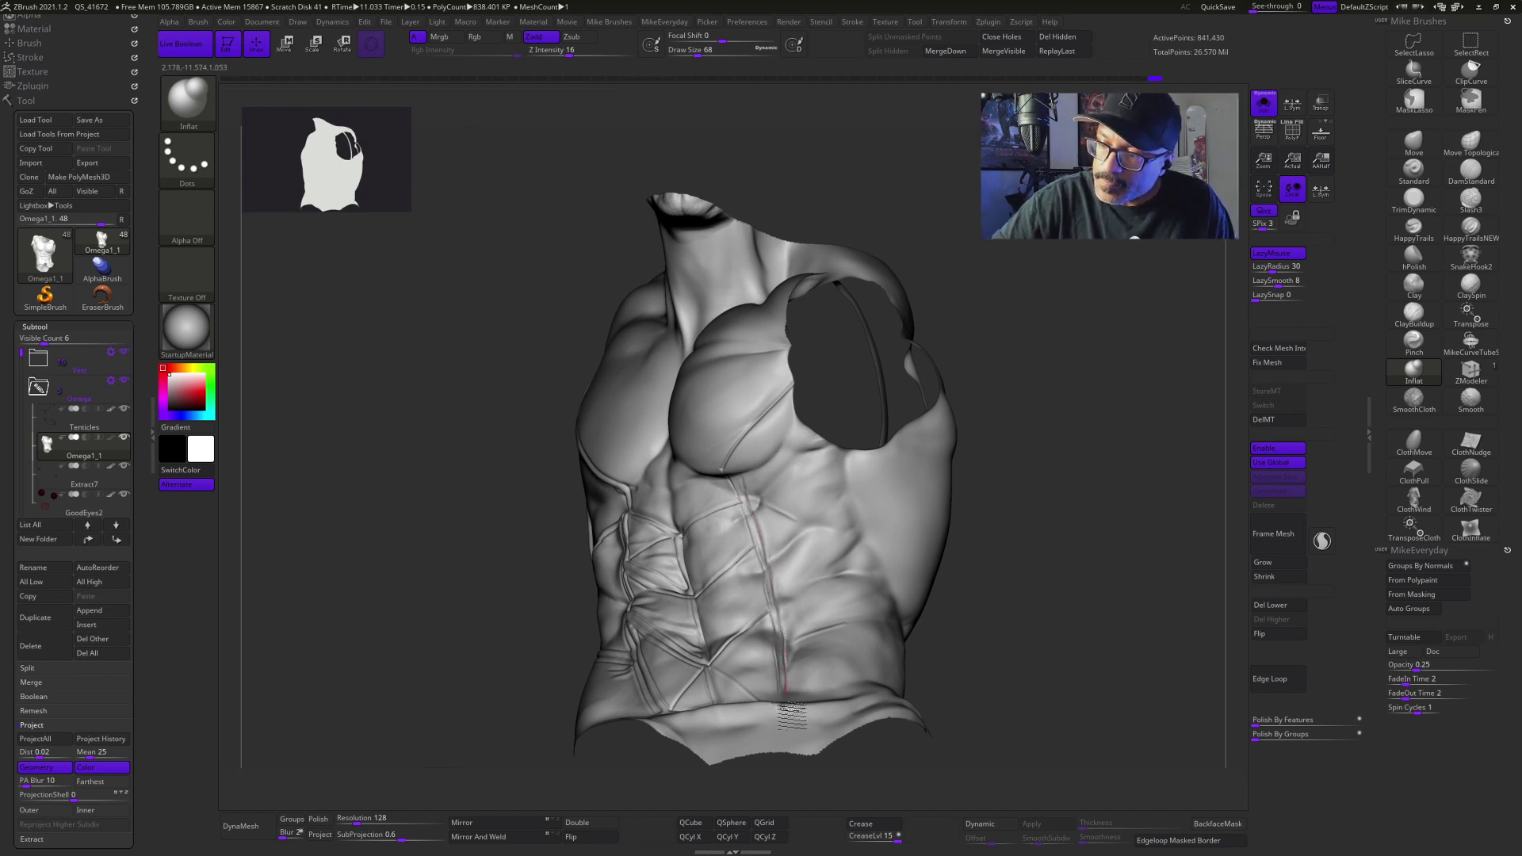
drag(1058, 634, 789, 547)
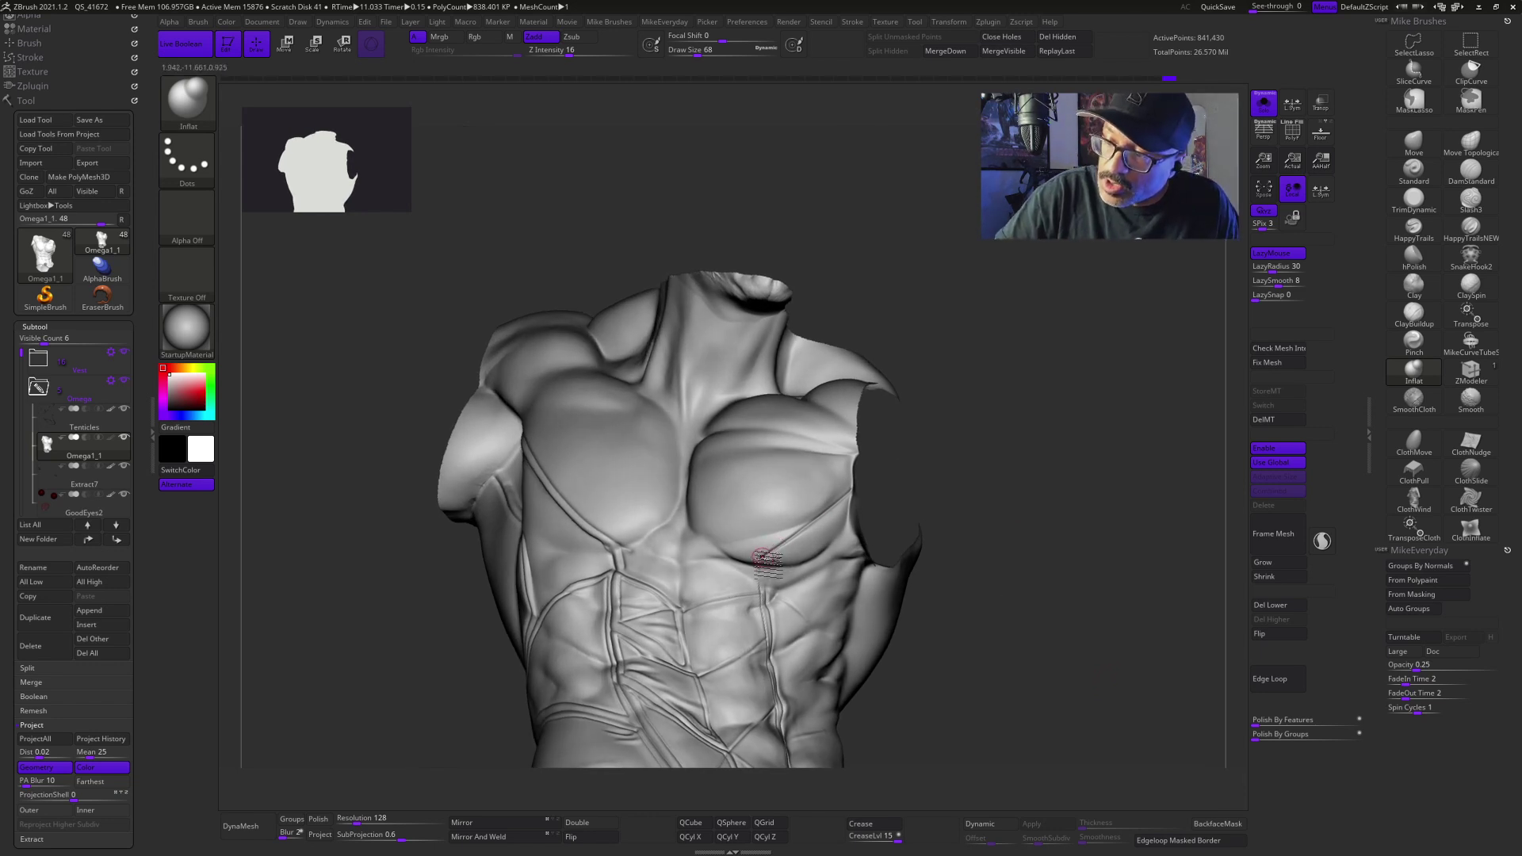
Step: Set the draw size to 65, smooth the seam end beneath the pec and inflate the upper abdomen between the vertical seams
key(s)
drag(919, 489, 871, 465)
shift+drag(796, 540, 765, 557)
mouse_move(880, 473)
mouse_down()
mouse_move(1002, 520)
mouse_move(975, 507)
mouse_up()
mouse_move(1059, 634)
mouse_down()
mouse_move(1085, 704)
mouse_move(1138, 696)
mouse_move(1128, 682)
mouse_move(1063, 711)
mouse_move(1118, 670)
mouse_move(1112, 685)
mouse_move(1086, 680)
mouse_move(1039, 621)
mouse_move(1063, 662)
mouse_up()
drag(642, 613, 720, 599)
drag(992, 612, 1070, 594)
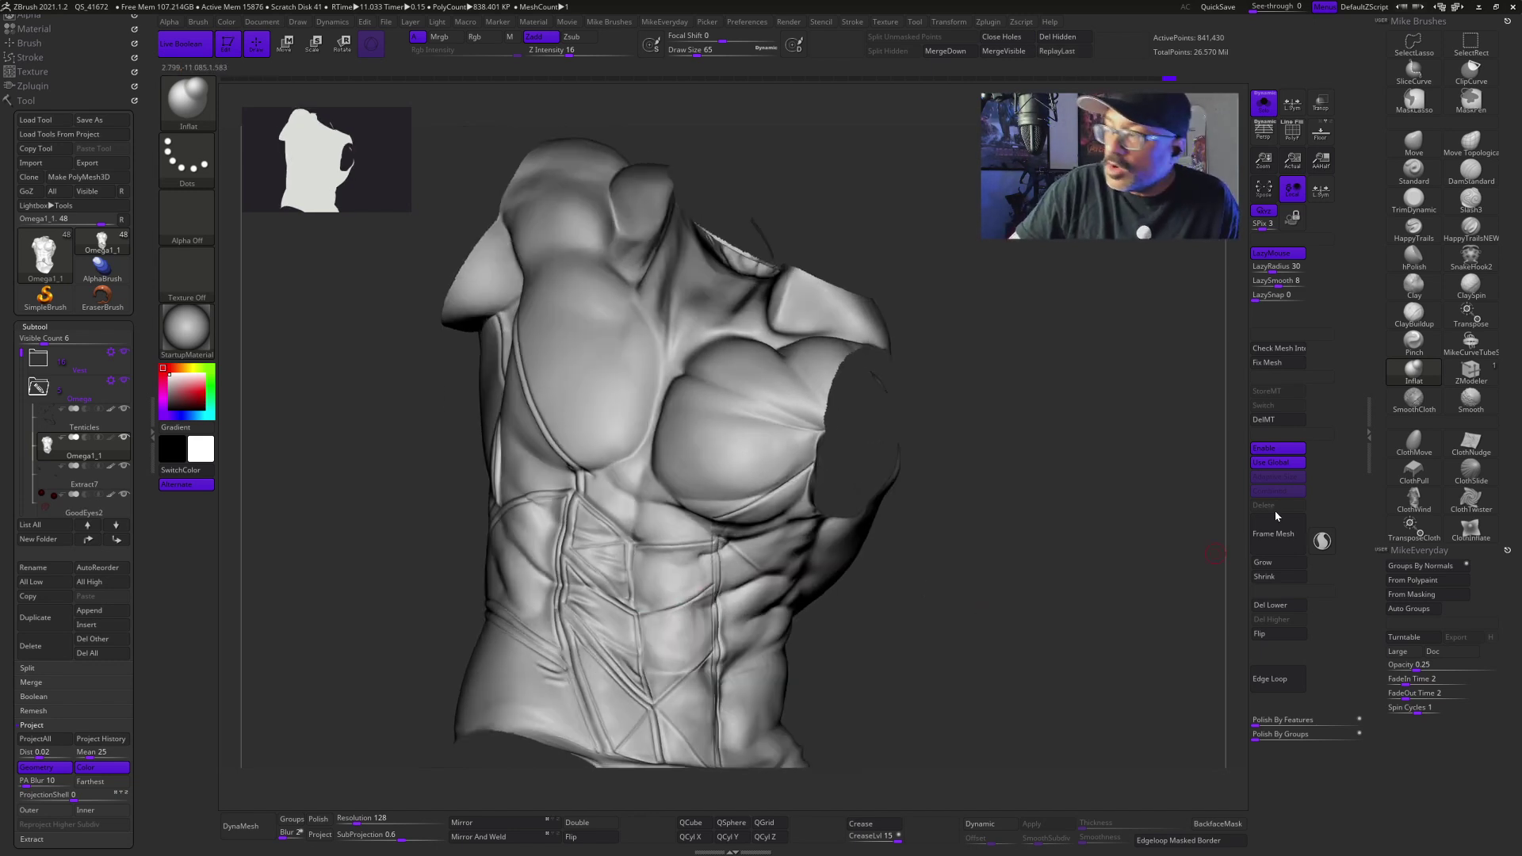
Step: Switch to the DamStandard brush and set its draw size to 54
click(1470, 176)
drag(1066, 485, 940, 698)
key(space)
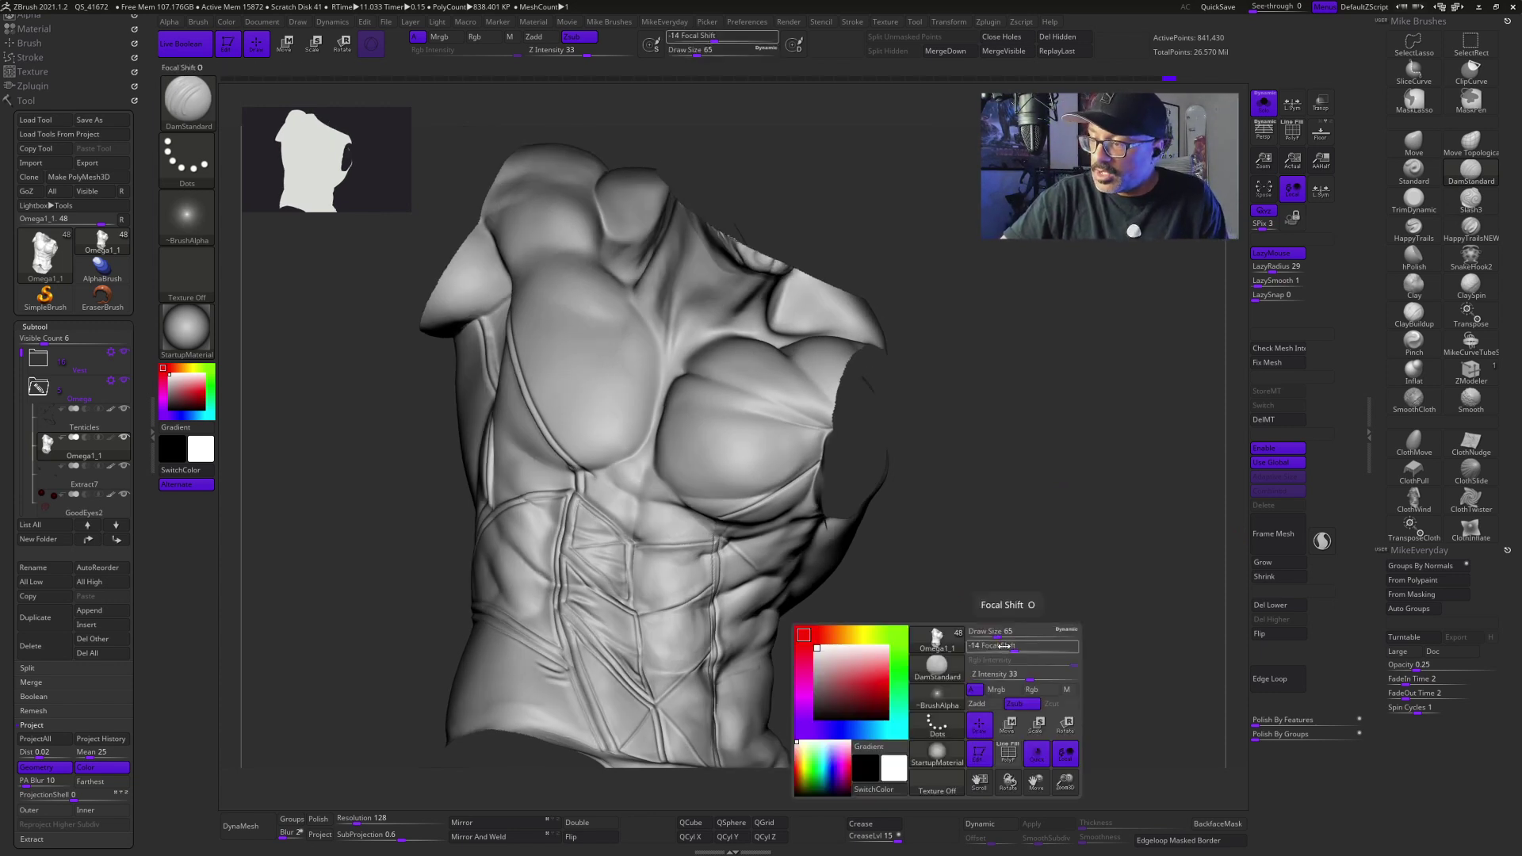
mouse_move(1006, 642)
mouse_down()
mouse_move(999, 671)
mouse_move(983, 658)
mouse_up()
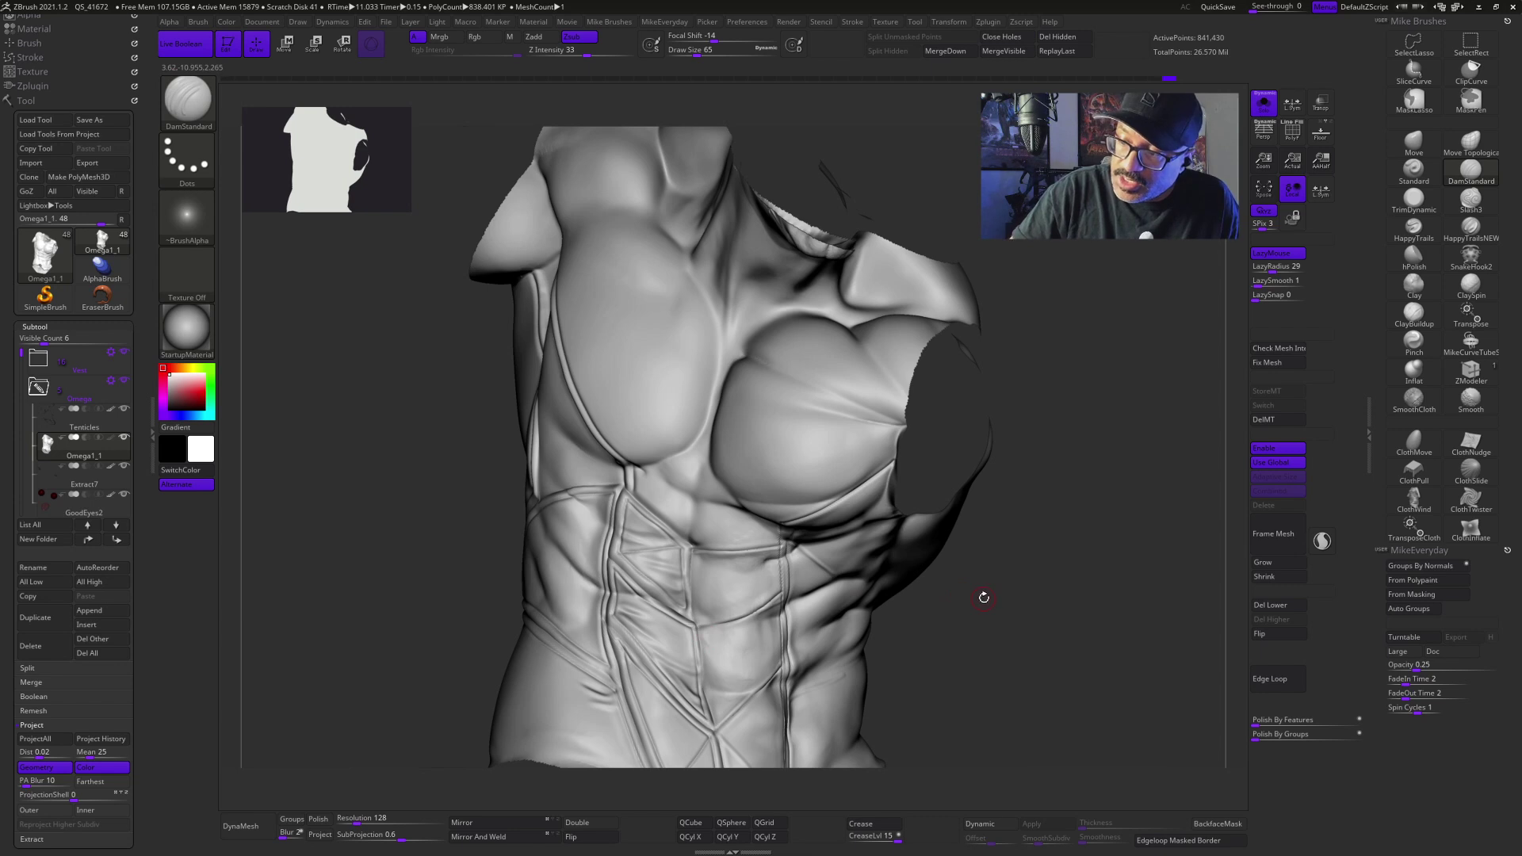
key(s)
drag(984, 598, 979, 598)
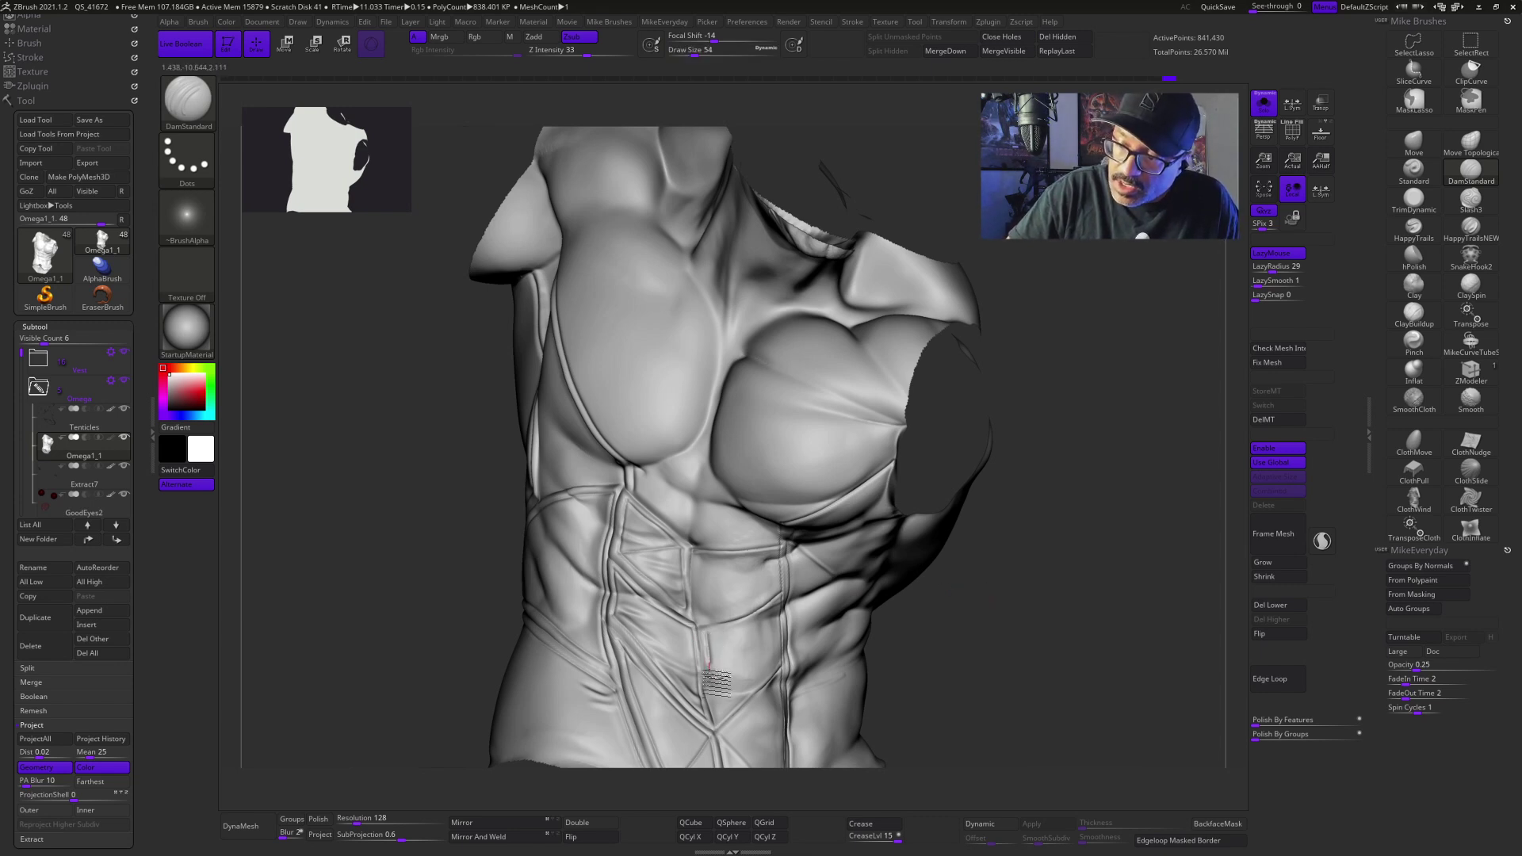
Step: Carve the vertical and diagonal abdominal seams deeper with DamStandard, including the central line between the abdominal panels
drag(1002, 622, 962, 611)
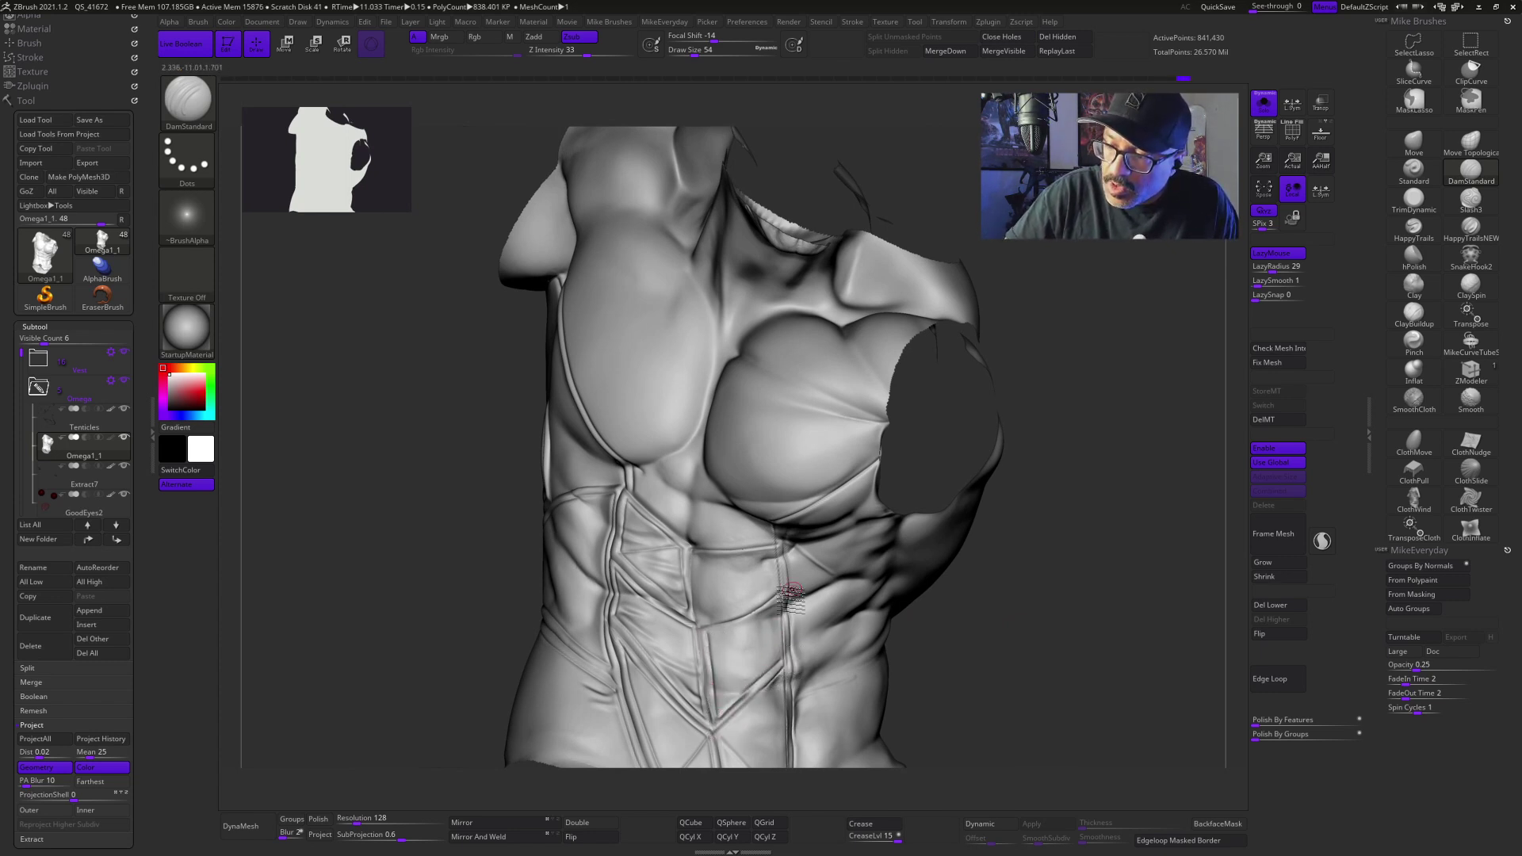
drag(780, 607, 784, 672)
drag(712, 636, 785, 588)
drag(1044, 611, 1035, 609)
drag(697, 563, 699, 596)
drag(1002, 579, 973, 552)
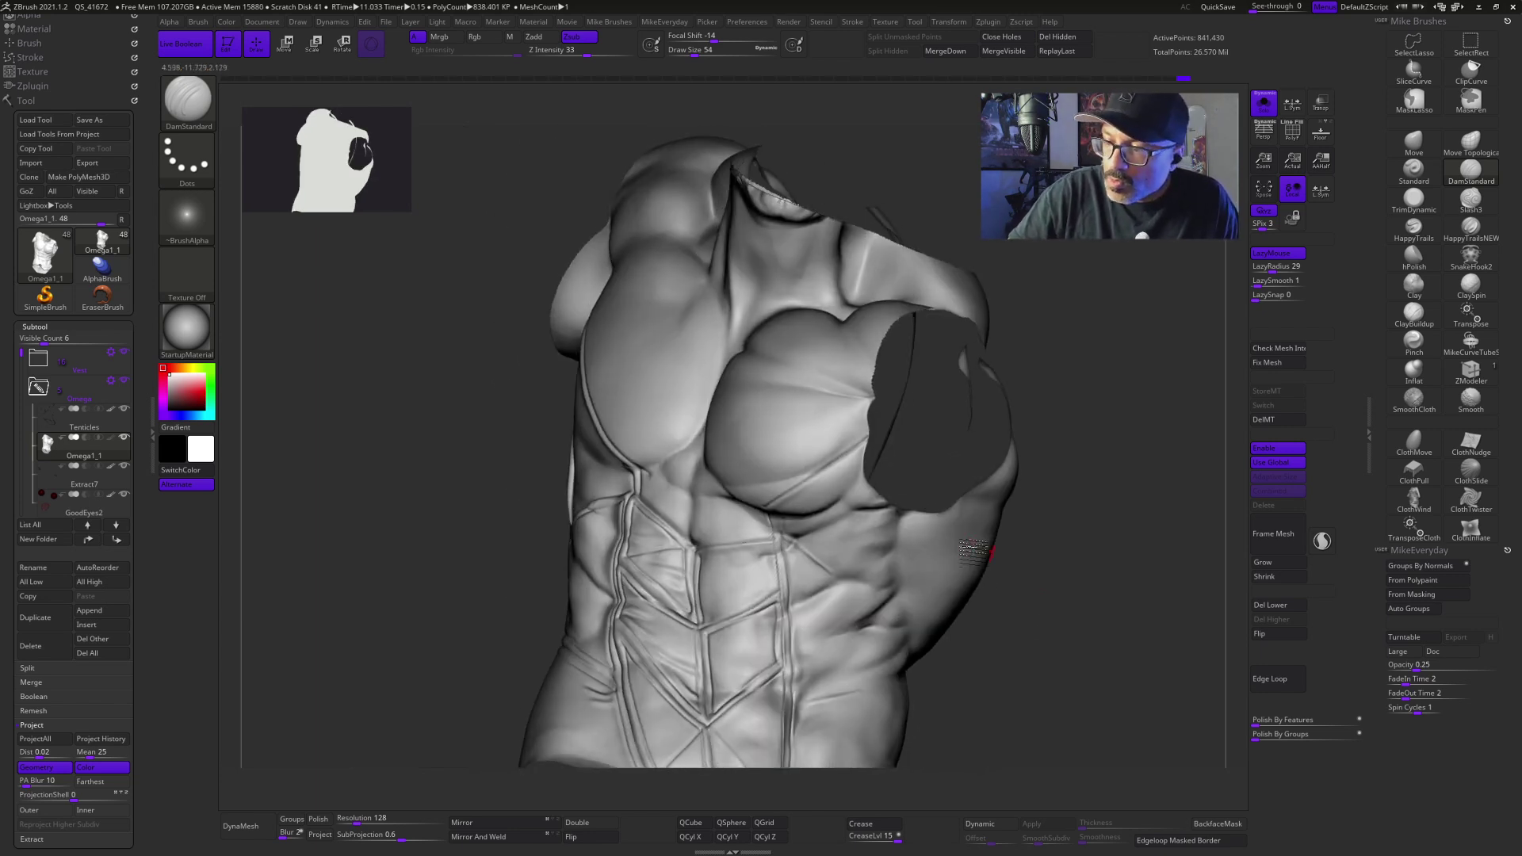
mouse_move(769, 547)
mouse_down()
mouse_move(778, 596)
mouse_move(767, 566)
mouse_up()
Step: Sharpen the upper horizontal seam where it meets the vertical seam below the pec, and refine the vertical seam's edges
drag(963, 568, 991, 584)
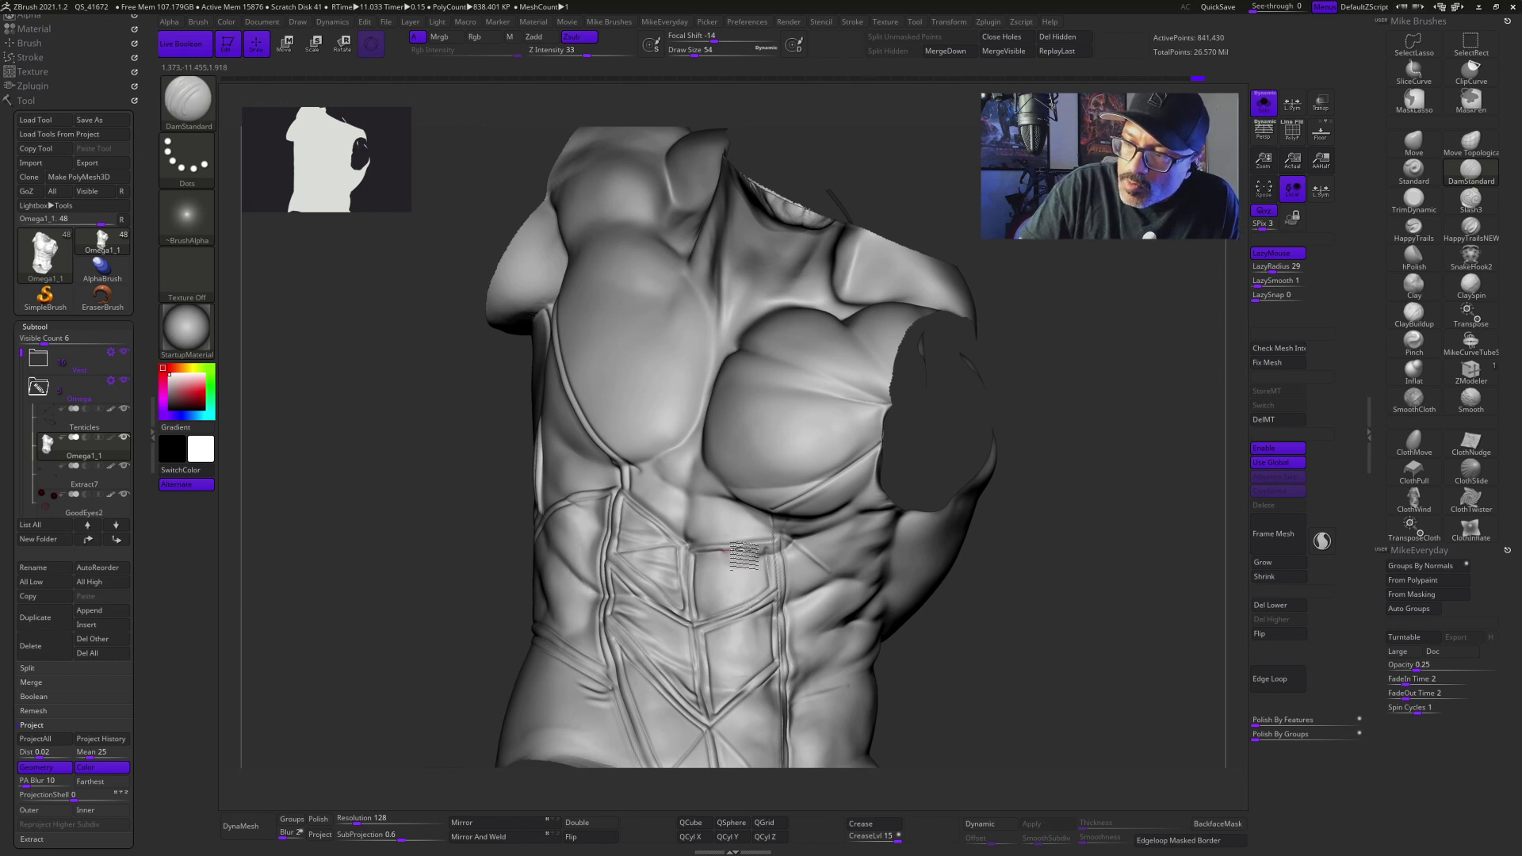
drag(773, 547, 808, 533)
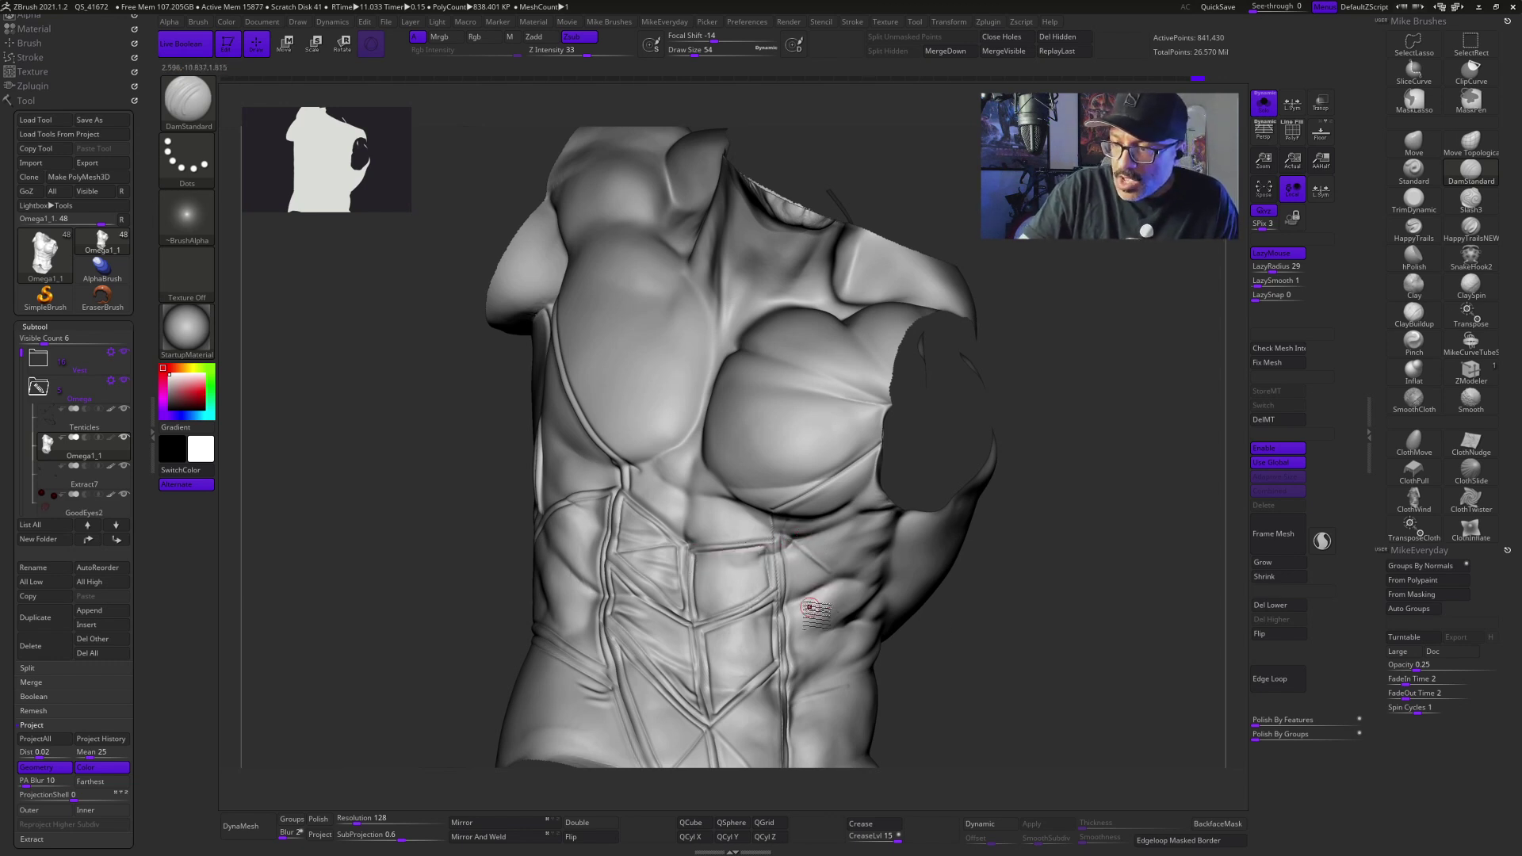
alt+drag(1030, 668, 980, 612)
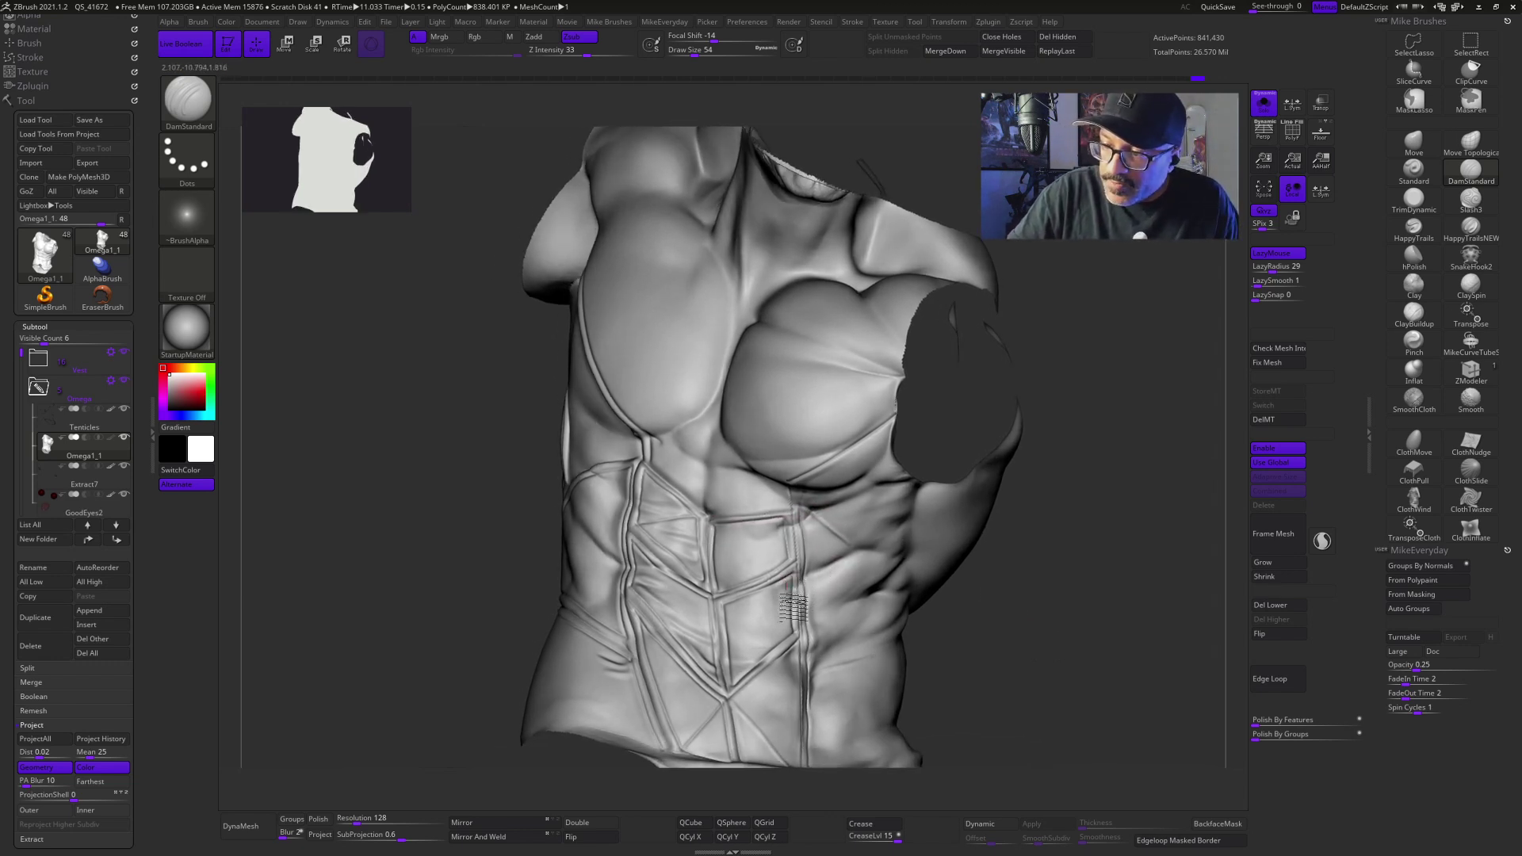
drag(1063, 634, 1004, 590)
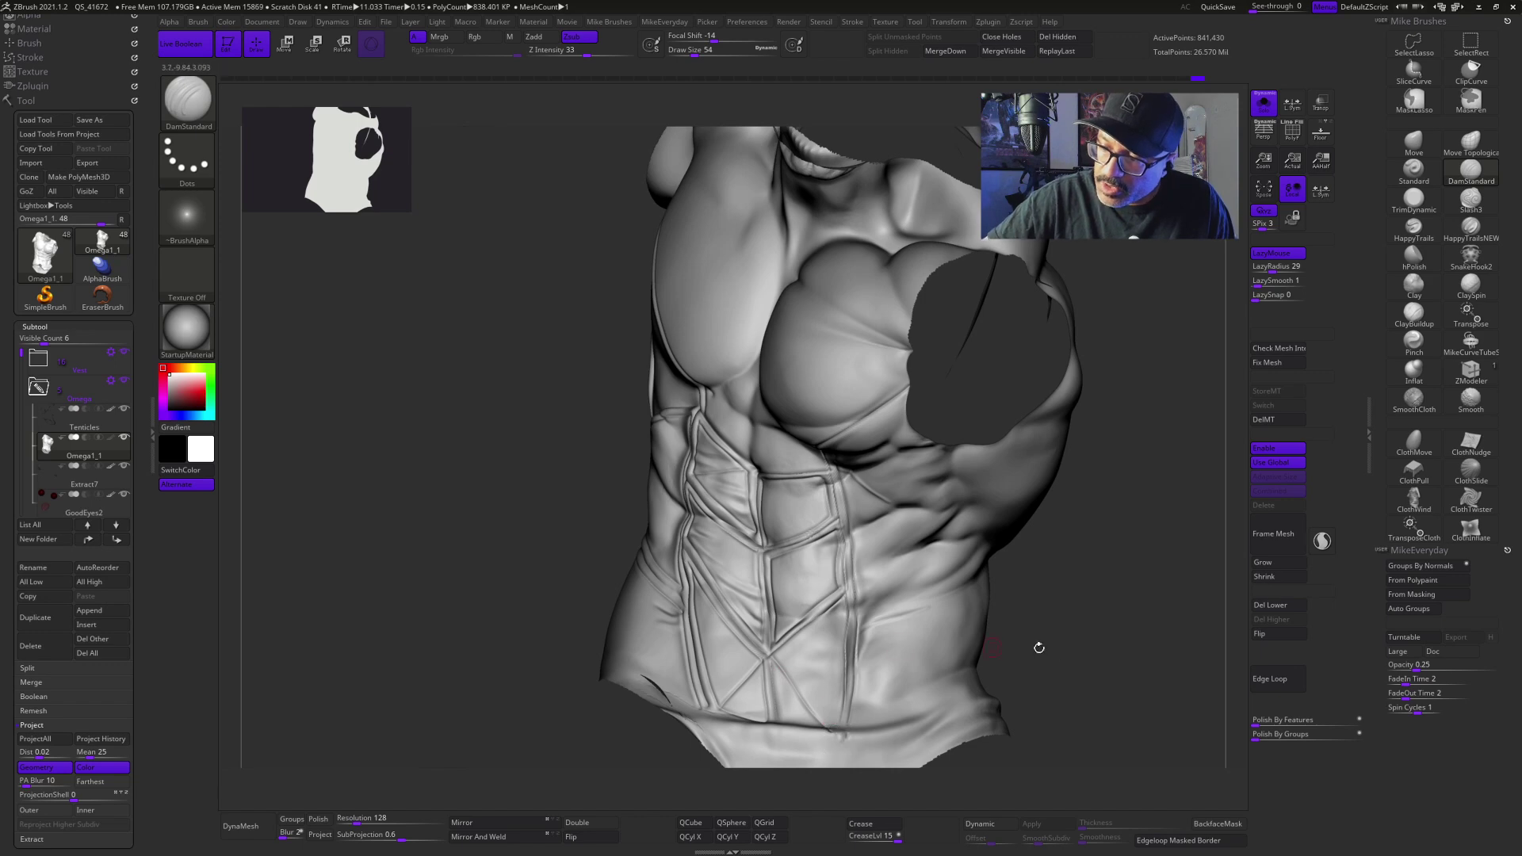
drag(1124, 664, 1097, 617)
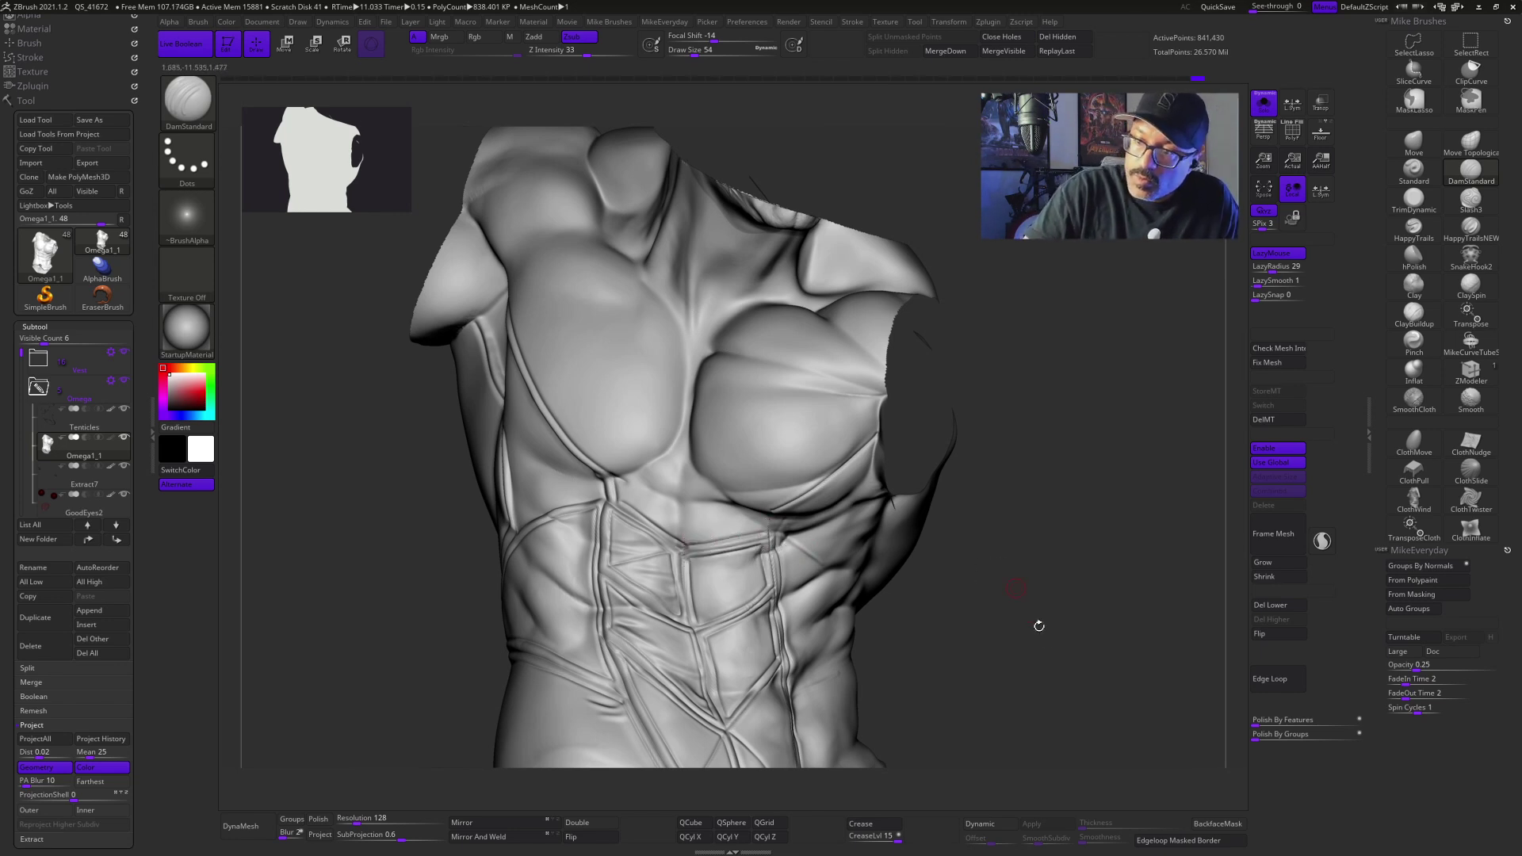
mouse_move(1047, 639)
mouse_down()
mouse_move(1050, 656)
mouse_move(1077, 615)
mouse_move(1097, 639)
mouse_move(1068, 642)
mouse_up()
Step: Switch to the Morph brush and set its draw size to 56
key(b)
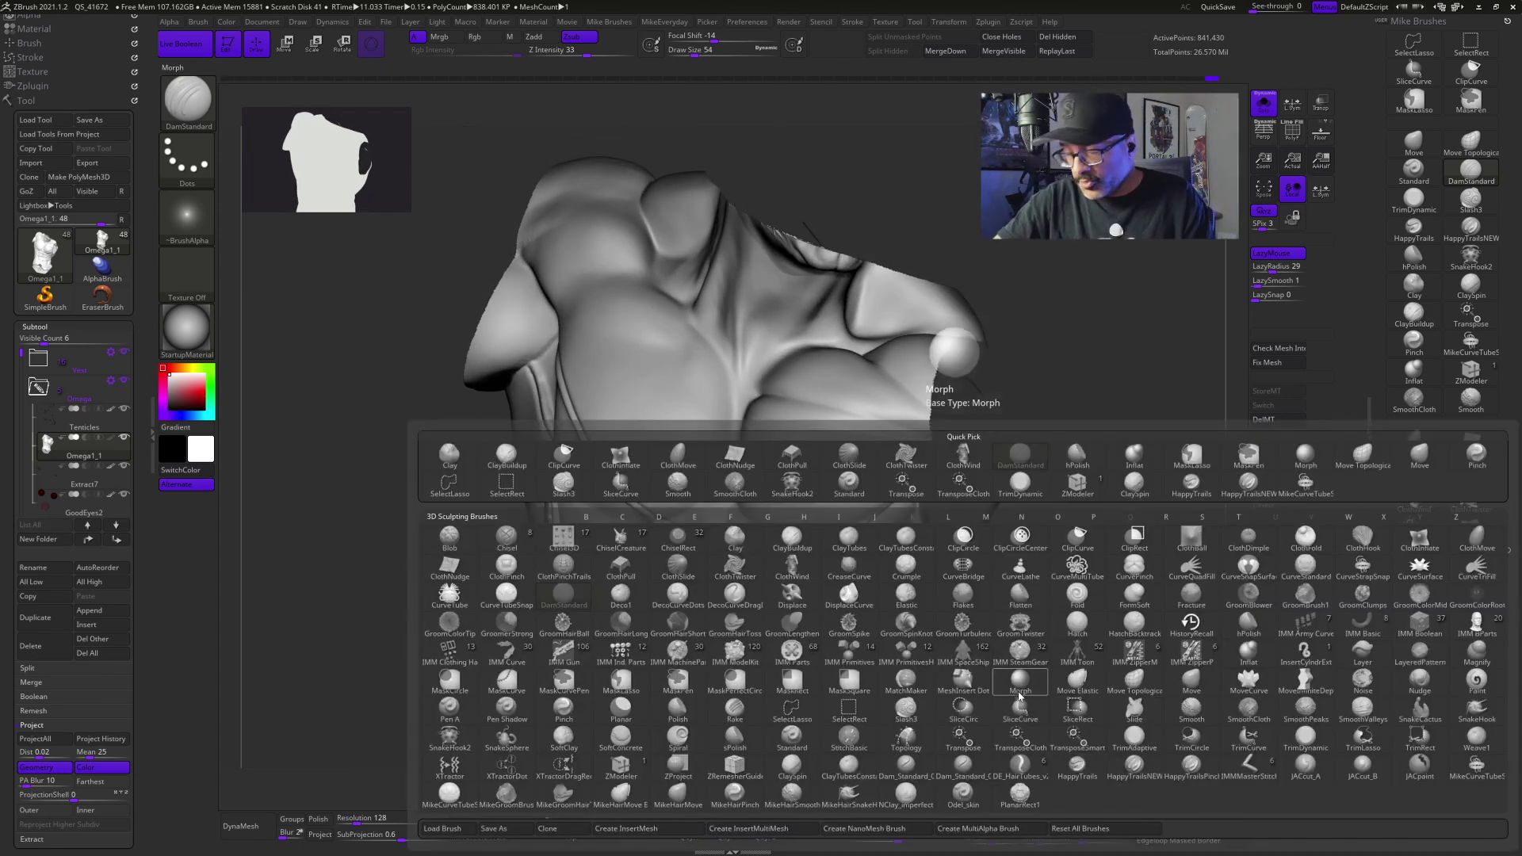
click(1046, 509)
drag(1046, 509, 1070, 547)
key(s)
click(1049, 530)
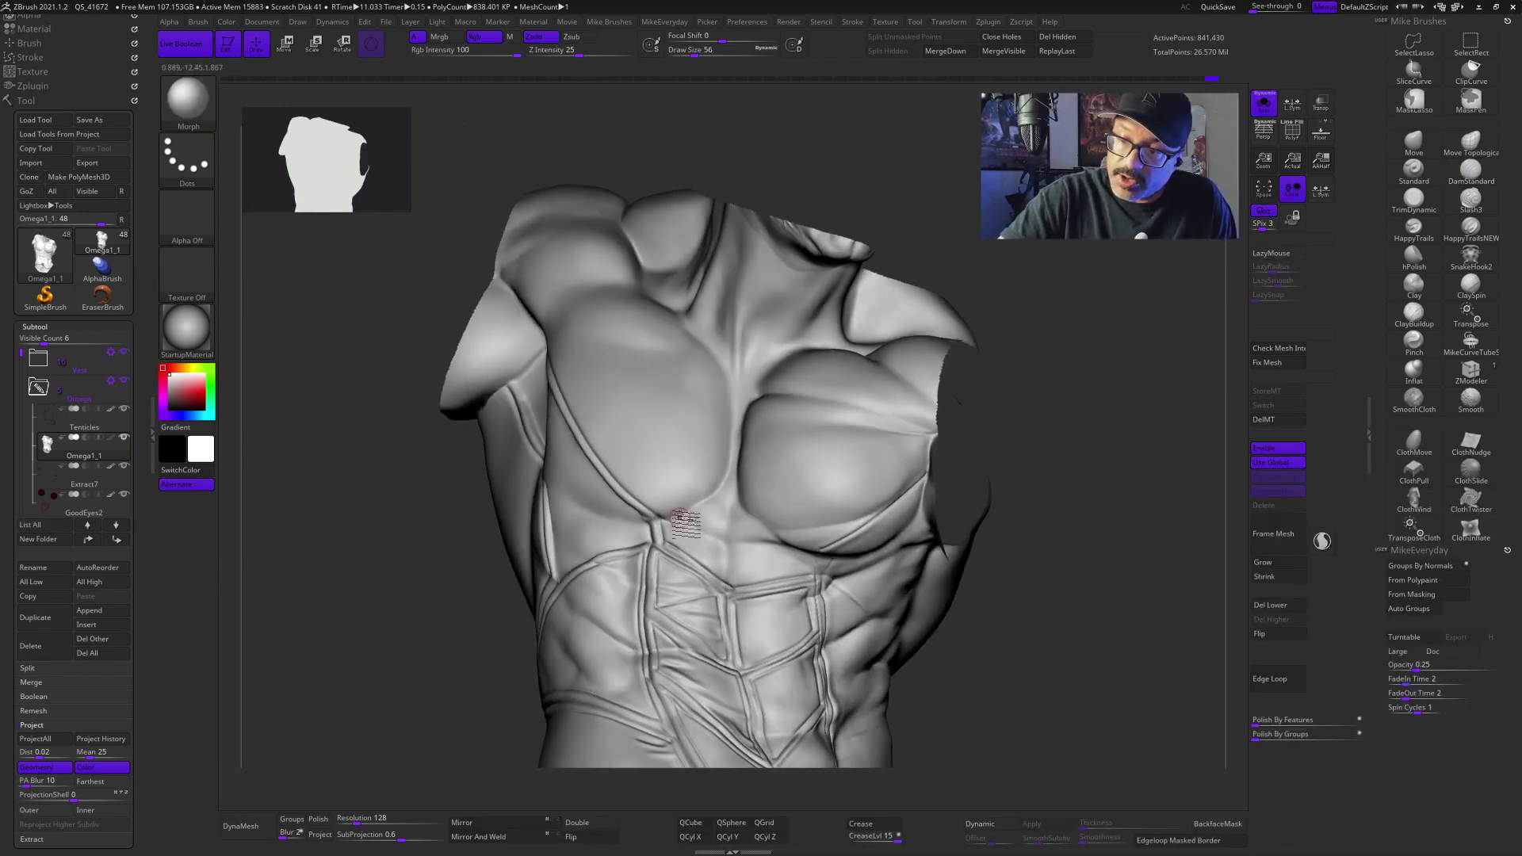
Step: Lasso-mask the seam beneath the pec down to its junction and morph away the excess detail beside it
key(ctrl)
mouse_move(660, 547)
ctrl+mouse_down()
mouse_move(575, 333)
mouse_move(681, 510)
ctrl+mouse_up()
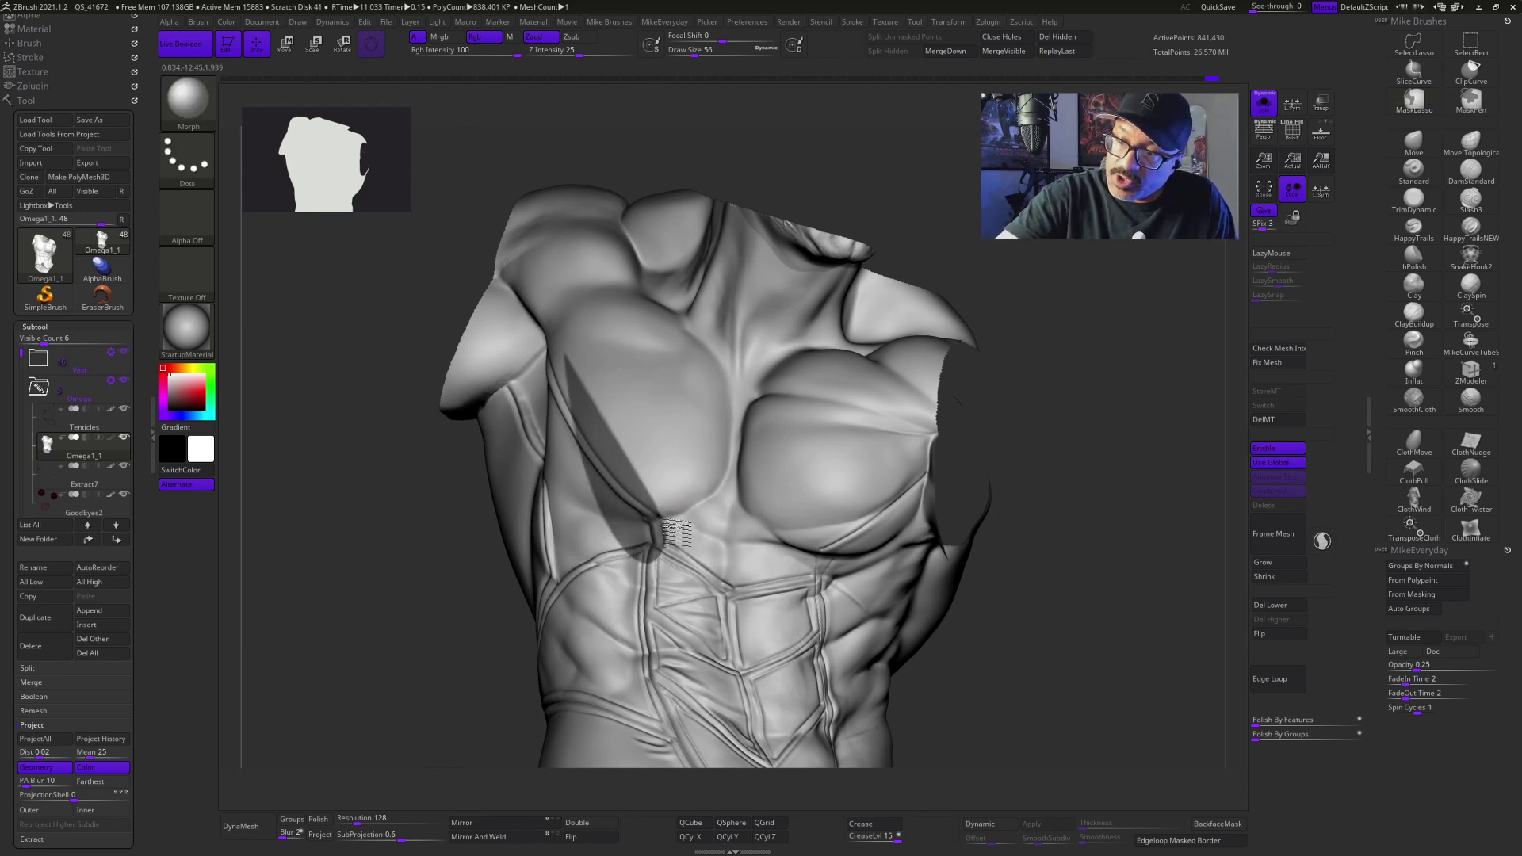
mouse_move(1075, 513)
mouse_down()
mouse_move(1148, 535)
mouse_move(1106, 526)
mouse_move(1131, 523)
mouse_move(1142, 498)
mouse_move(1145, 520)
mouse_move(1131, 499)
mouse_move(1149, 504)
mouse_up()
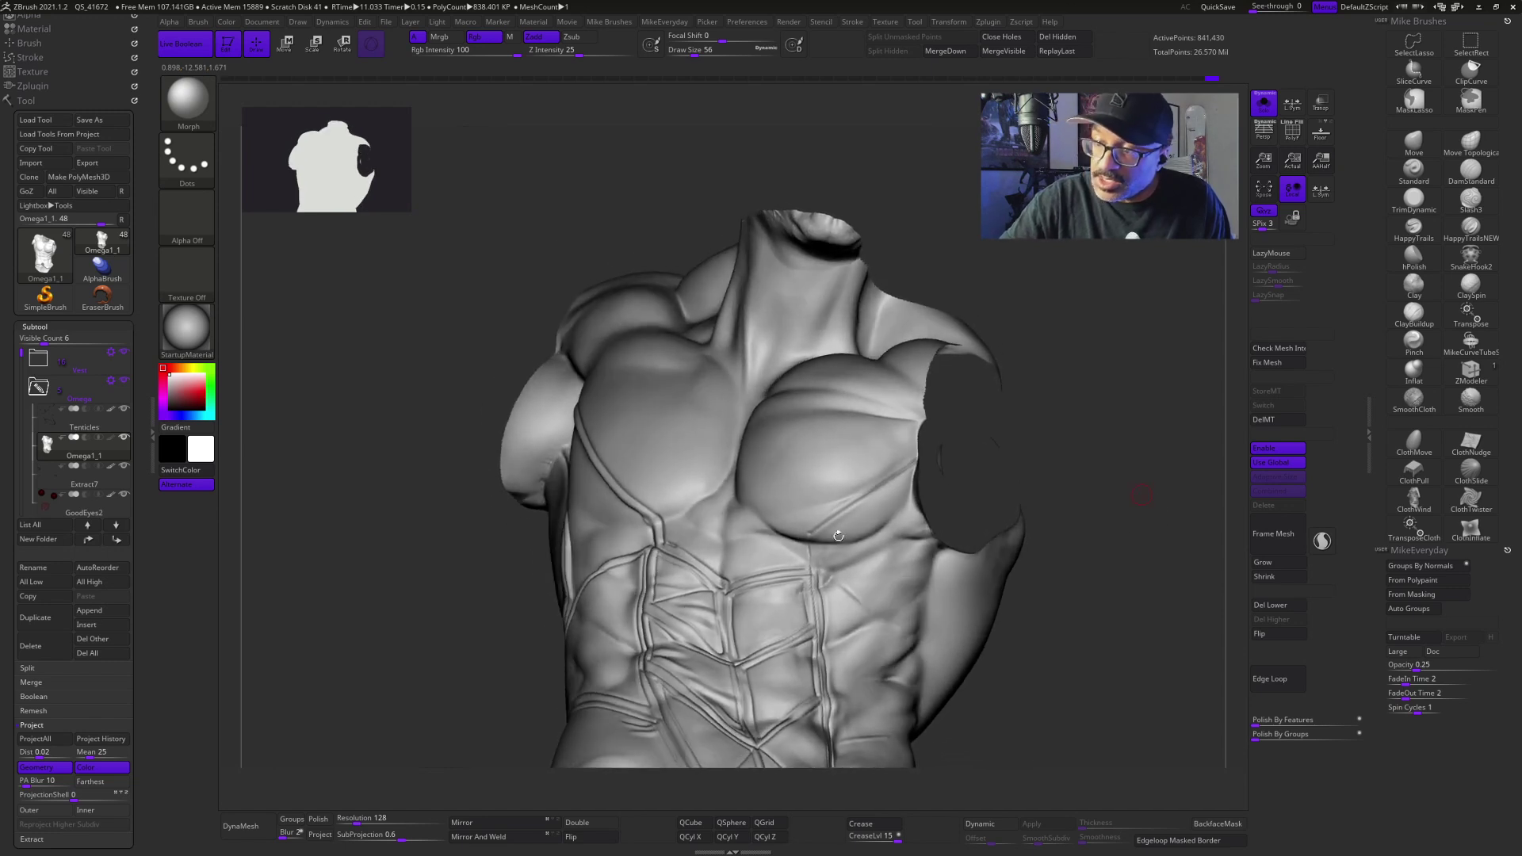
mouse_move(1107, 554)
mouse_down()
mouse_move(1128, 611)
mouse_move(1158, 591)
mouse_move(1131, 554)
mouse_move(1150, 592)
mouse_move(1109, 615)
mouse_move(1158, 610)
mouse_move(1138, 605)
mouse_move(1152, 598)
mouse_move(1131, 629)
mouse_move(1176, 626)
mouse_move(1162, 612)
mouse_move(1142, 629)
mouse_move(1155, 645)
mouse_move(1144, 622)
mouse_move(1178, 616)
mouse_move(1101, 578)
mouse_up()
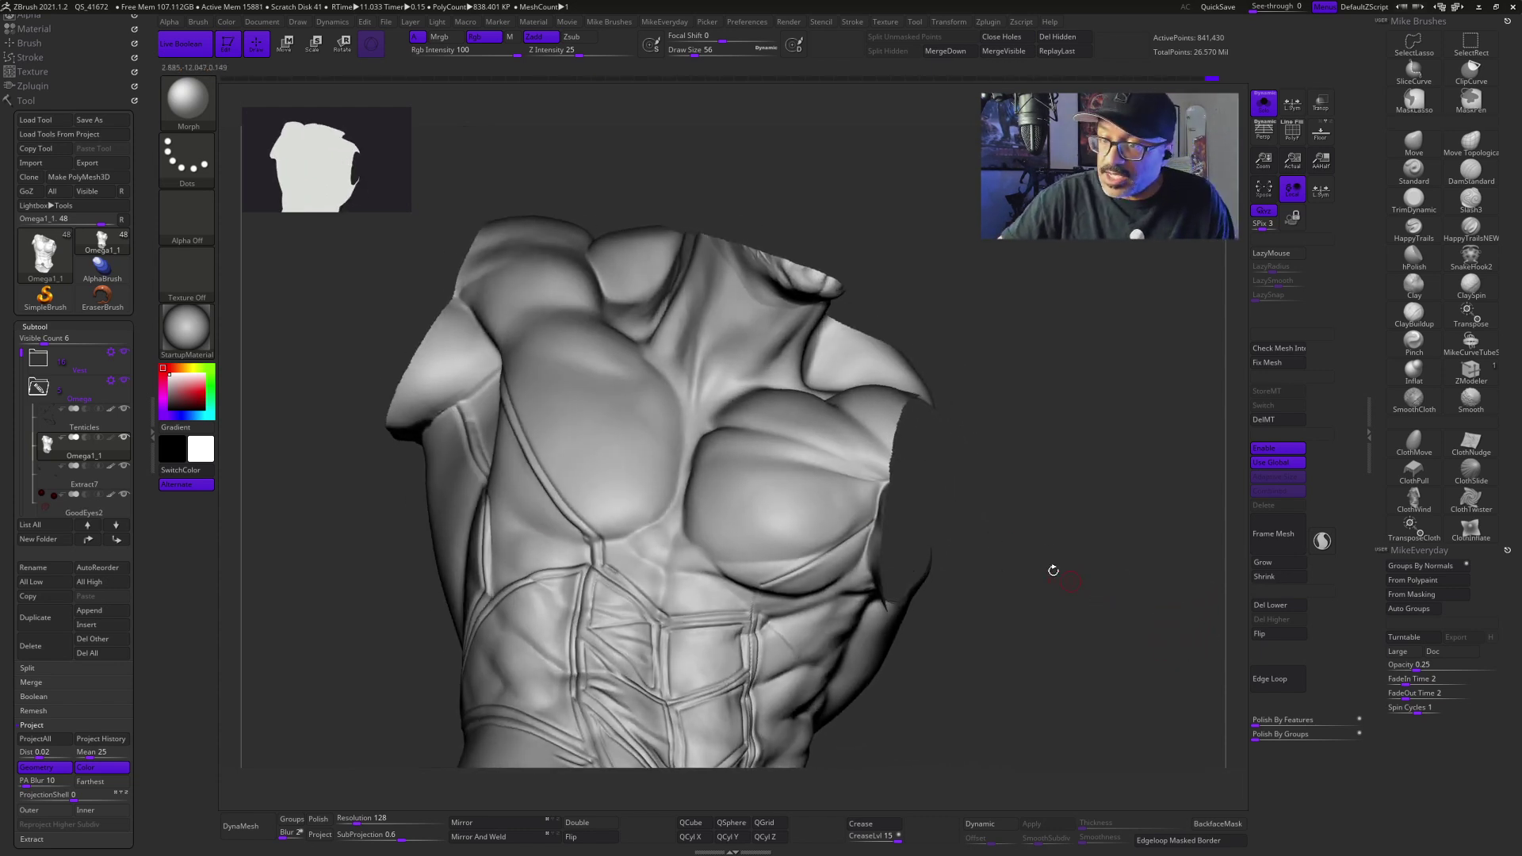
Step: Cut a short groove with the Slash3 brush at the seam junction below the pec and smooth it lightly
click(1470, 205)
drag(586, 535, 593, 555)
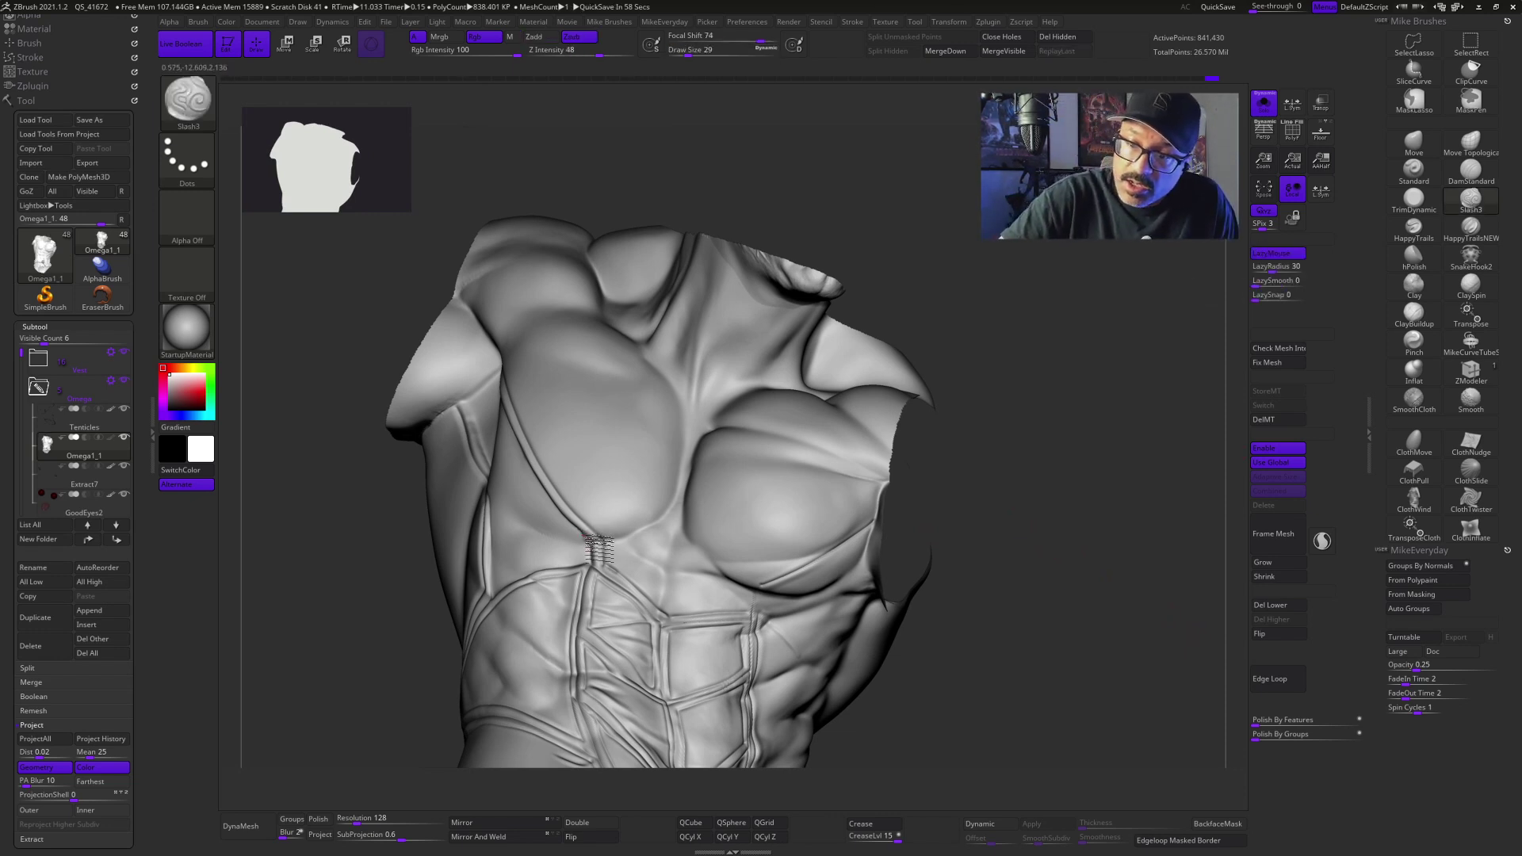
key(shift)
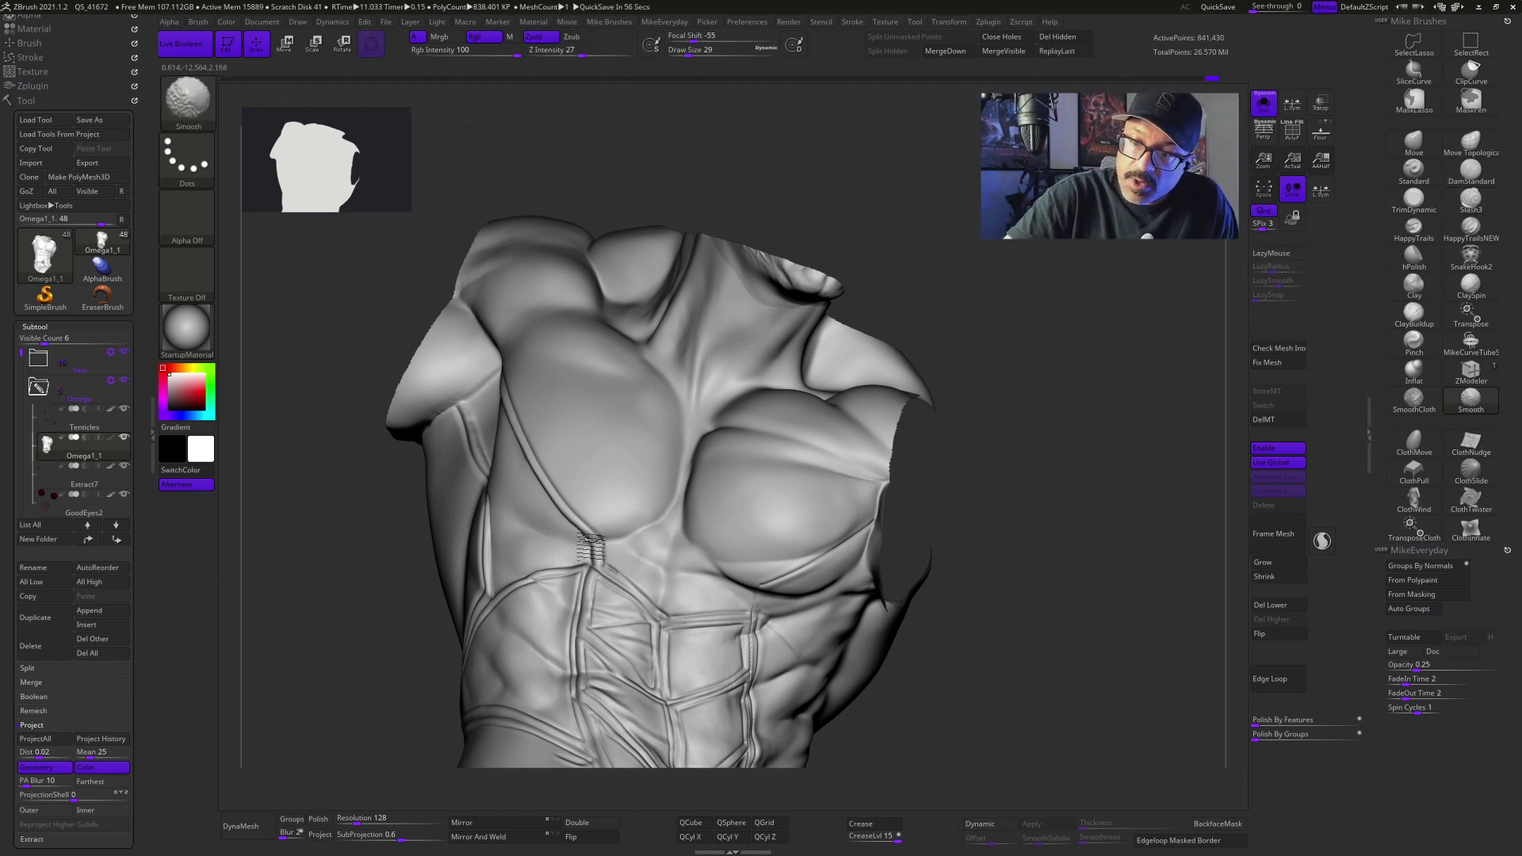
shift+drag(591, 546, 593, 551)
Step: Turn on polypaint for Omega1_1, lasso-mask the rib panel below the white diagonal chest seam, and turn polypaint off again
mouse_move(1144, 581)
mouse_down()
mouse_move(1176, 578)
mouse_move(1109, 543)
mouse_move(1172, 561)
mouse_move(1177, 583)
mouse_move(1155, 595)
mouse_move(1173, 577)
mouse_move(1099, 540)
mouse_up()
click(112, 438)
key(ctrl)
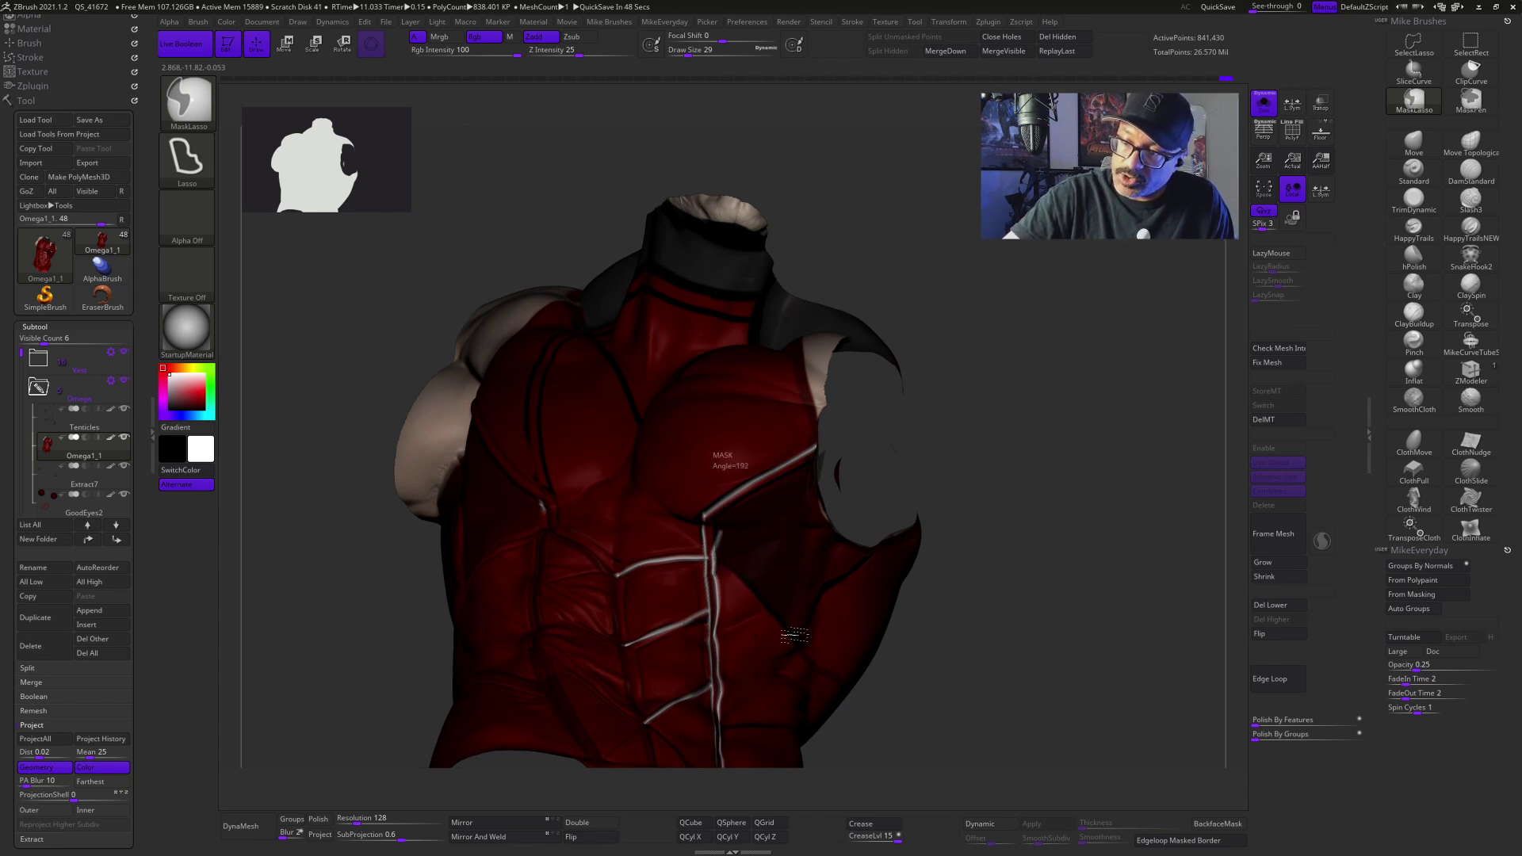
mouse_move(830, 596)
ctrl+mouse_down()
mouse_move(870, 564)
mouse_move(905, 476)
ctrl+mouse_up()
mouse_move(1101, 584)
mouse_down()
mouse_move(1107, 562)
mouse_move(1046, 515)
mouse_move(1016, 544)
mouse_up()
click(111, 437)
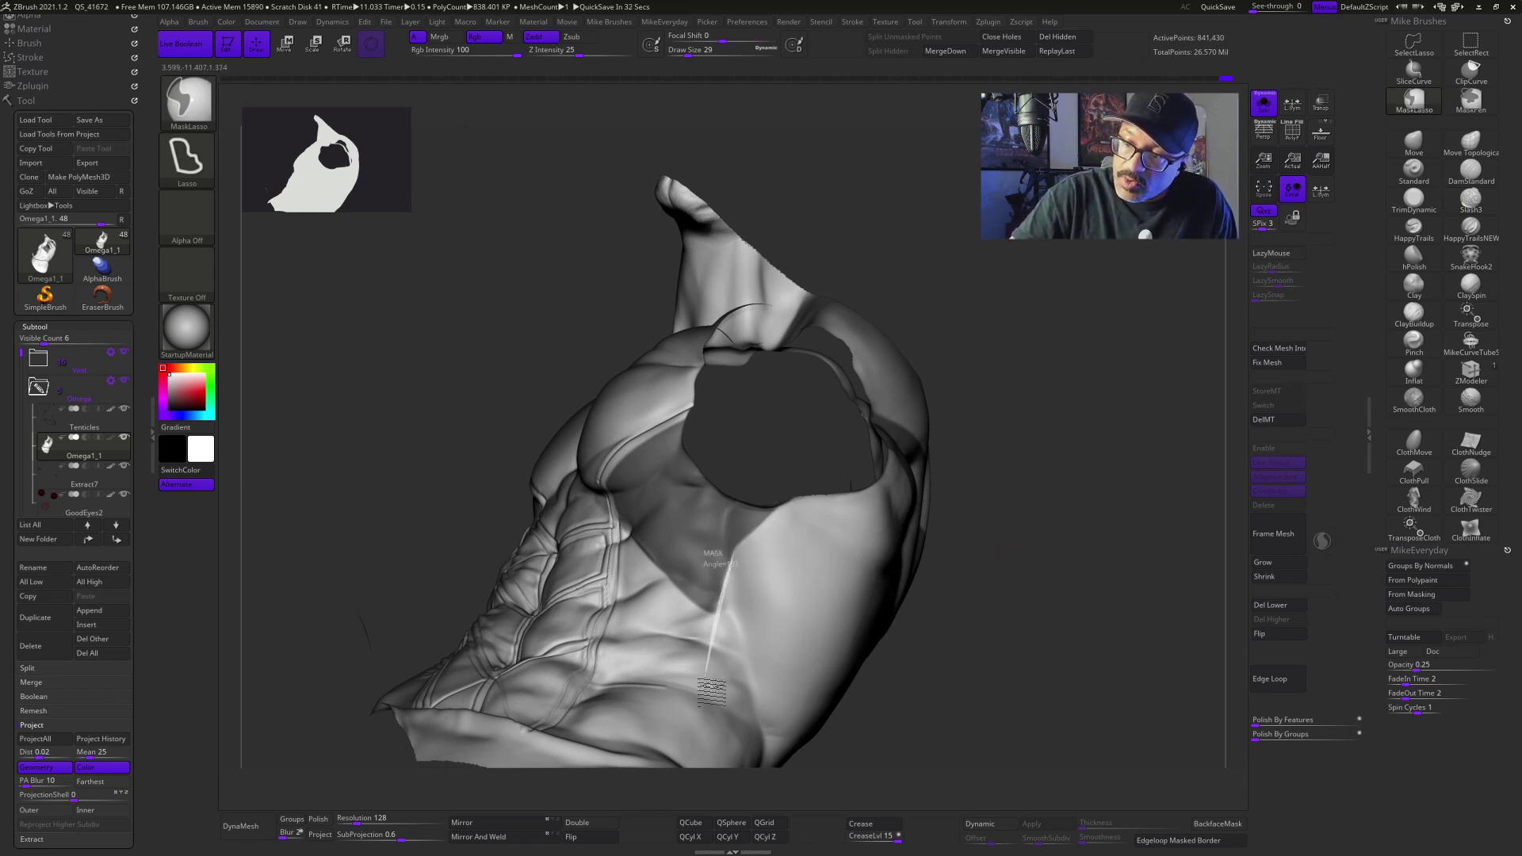
Step: Turn the masked rib panel into its own polygroup and check it with PolyFrame from several angles
mouse_move(949, 627)
mouse_down()
mouse_move(1054, 643)
mouse_move(1019, 635)
mouse_move(1049, 630)
mouse_move(1039, 619)
mouse_move(1105, 632)
mouse_up()
mouse_move(1147, 683)
mouse_down()
mouse_move(1091, 366)
mouse_move(875, 671)
mouse_move(1167, 674)
mouse_move(1158, 698)
mouse_move(1110, 716)
mouse_move(1032, 713)
mouse_up()
key(space)
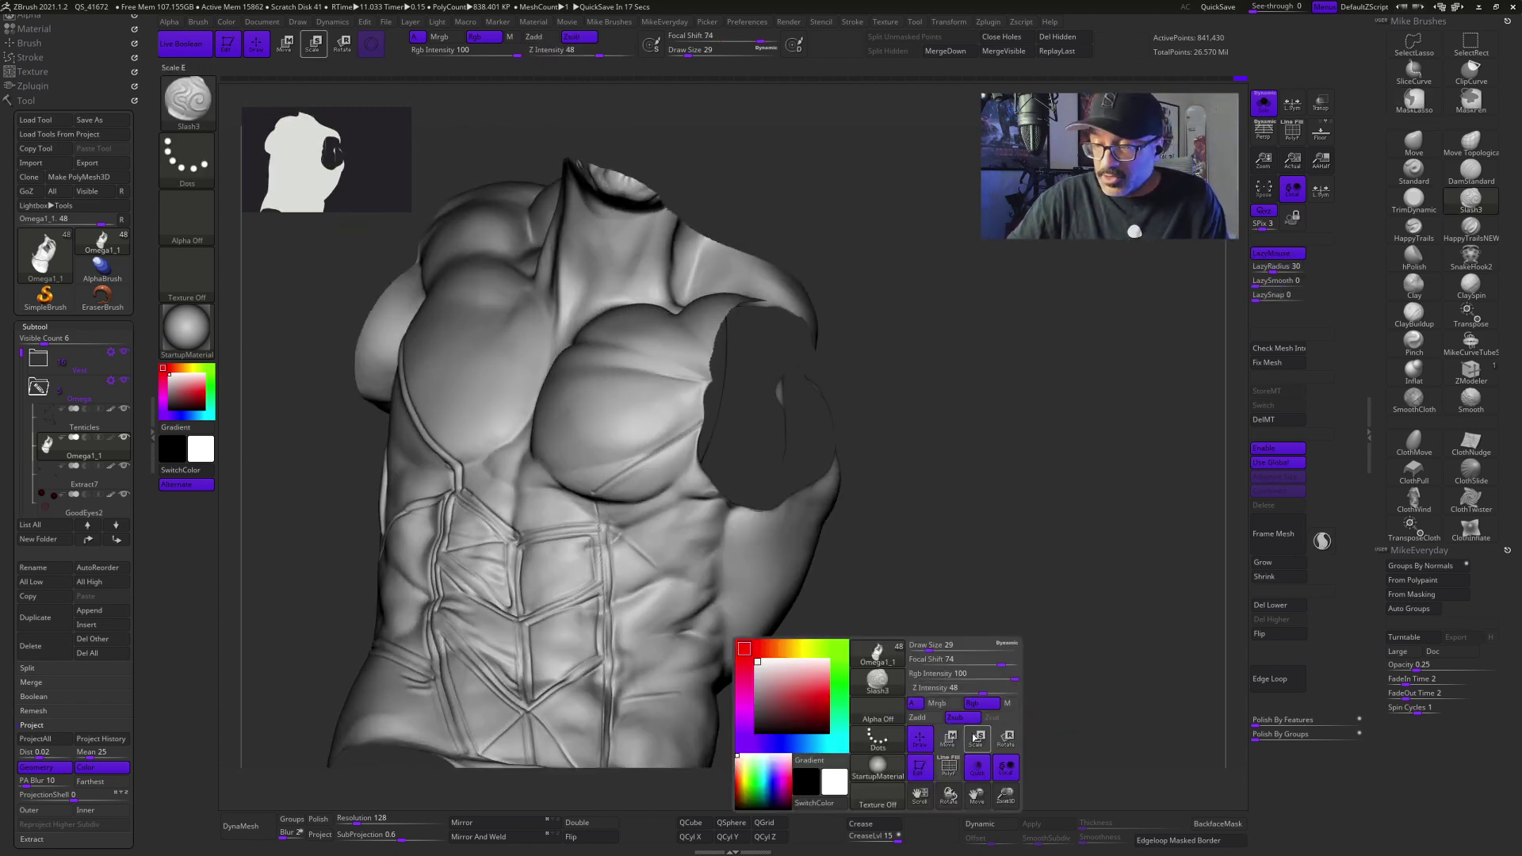
key(shift+f)
drag(1096, 681, 913, 650)
Step: Turn off PolyFrame, activate the Move gizmo and mask everything except the rib panel's polygroup below the armhole
key(space)
key(space)
key(shift+f)
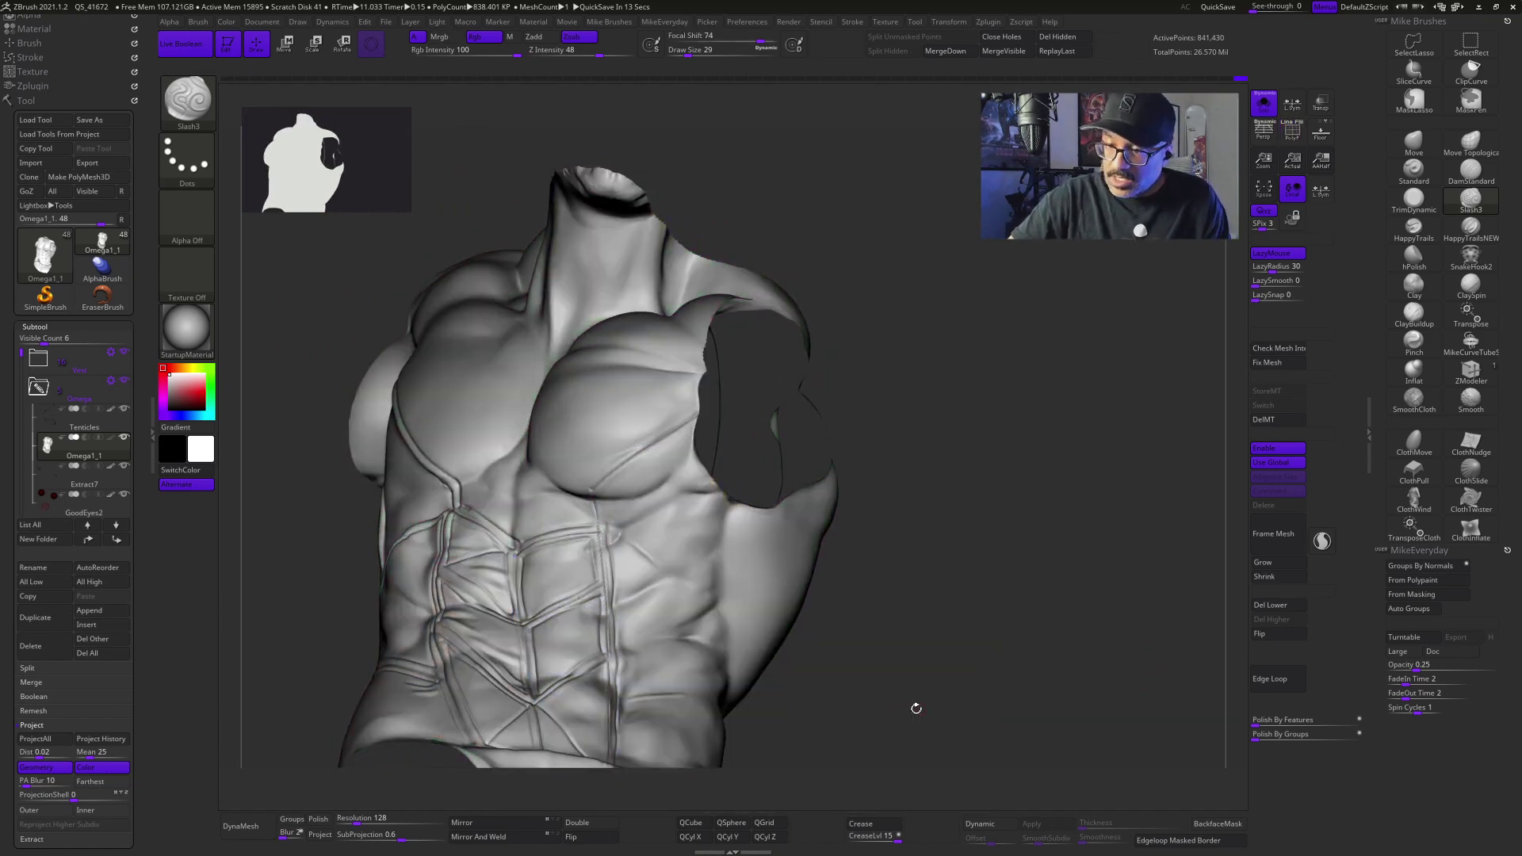
key(w)
ctrl+click(680, 523)
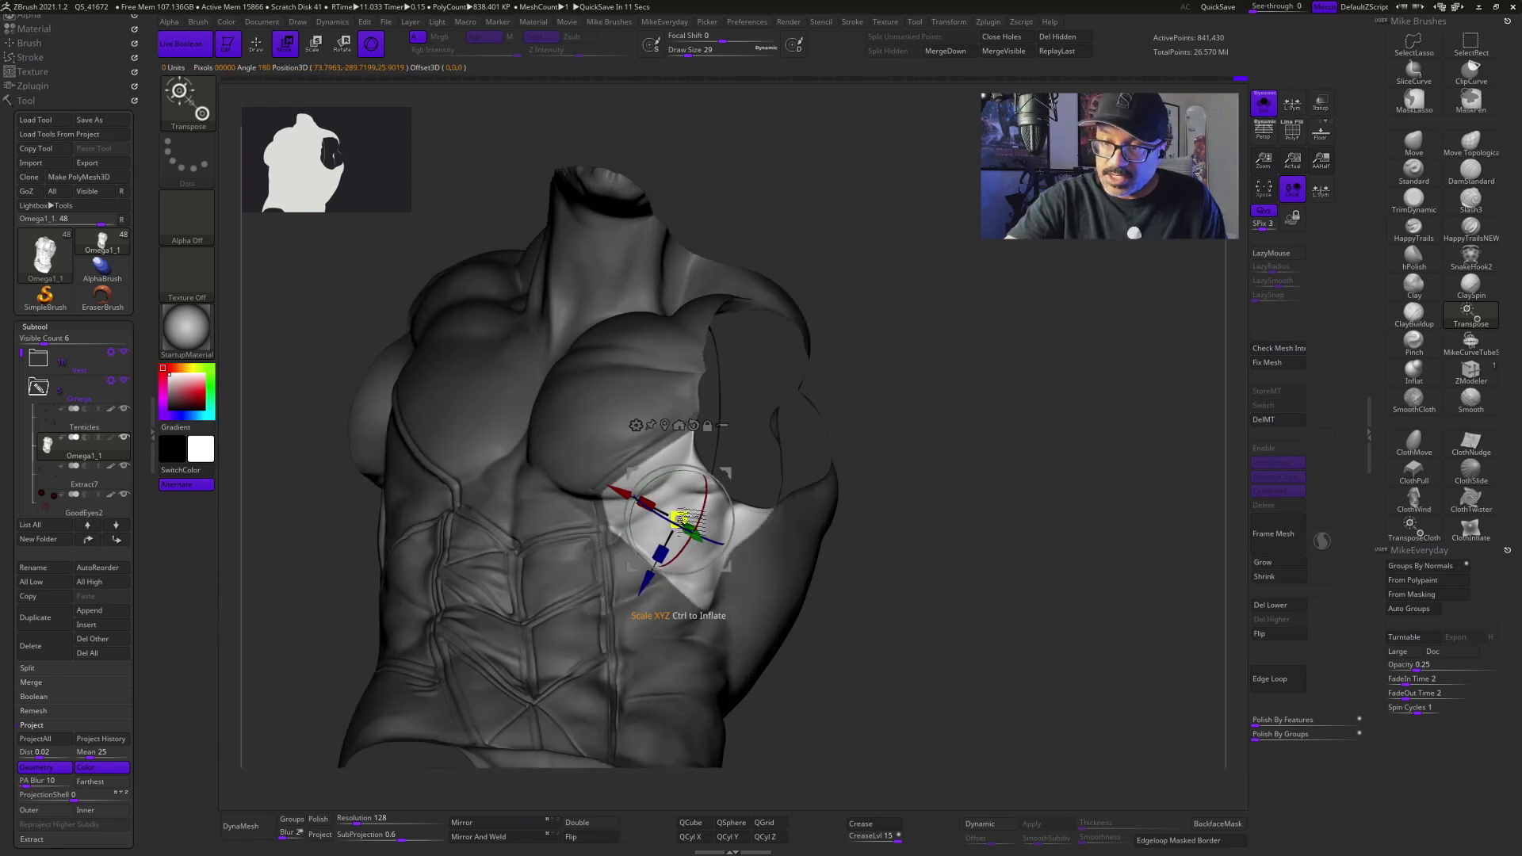
Step: Leave the gizmo and reshape the unmasked rib panel along the seam below the pec with the Move brush at draw size 212
key(q)
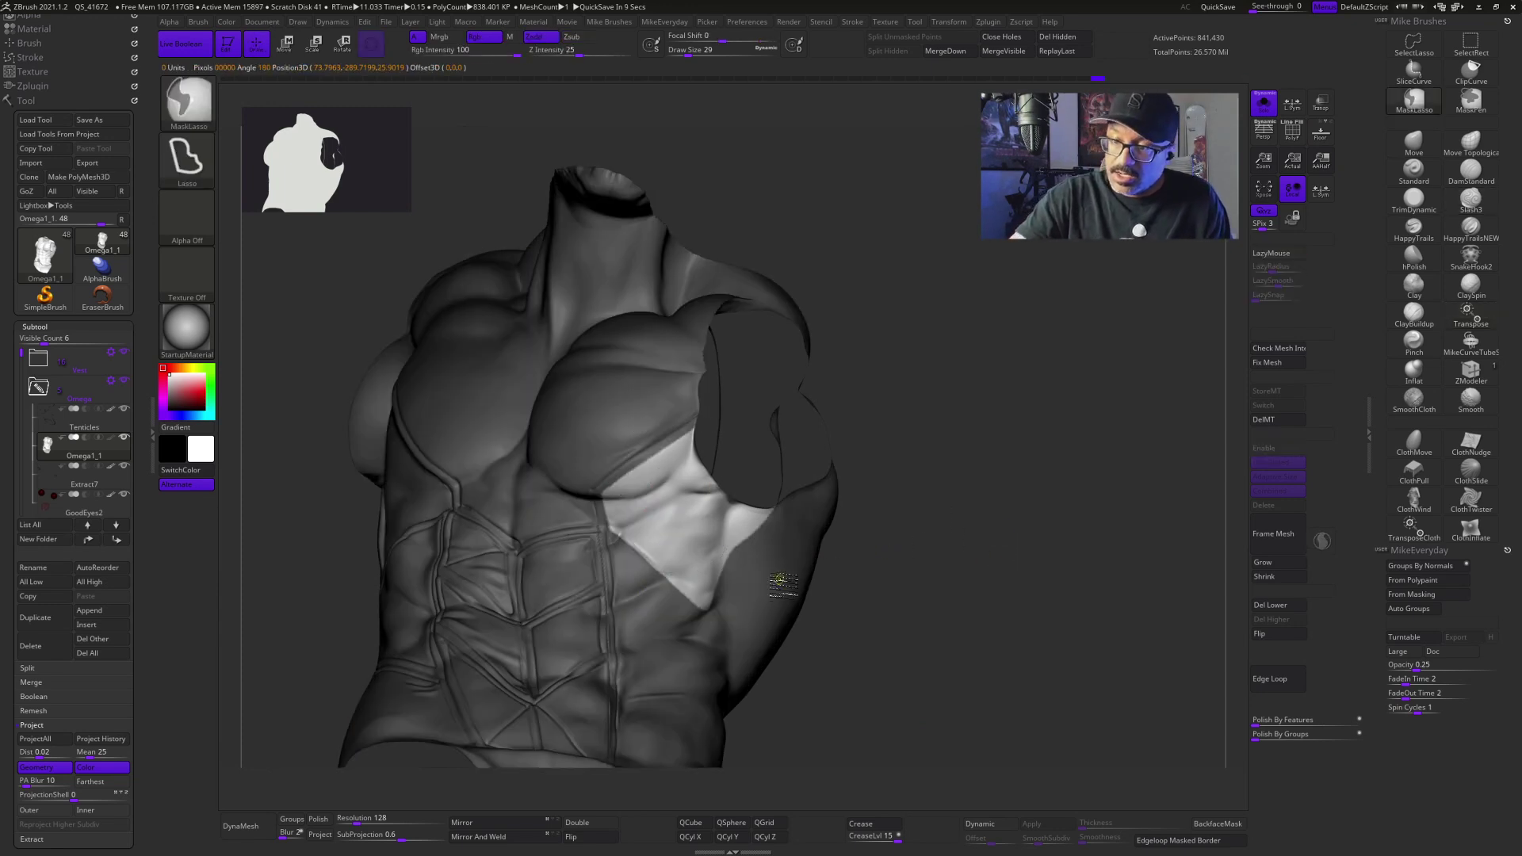
ctrl+click(796, 579)
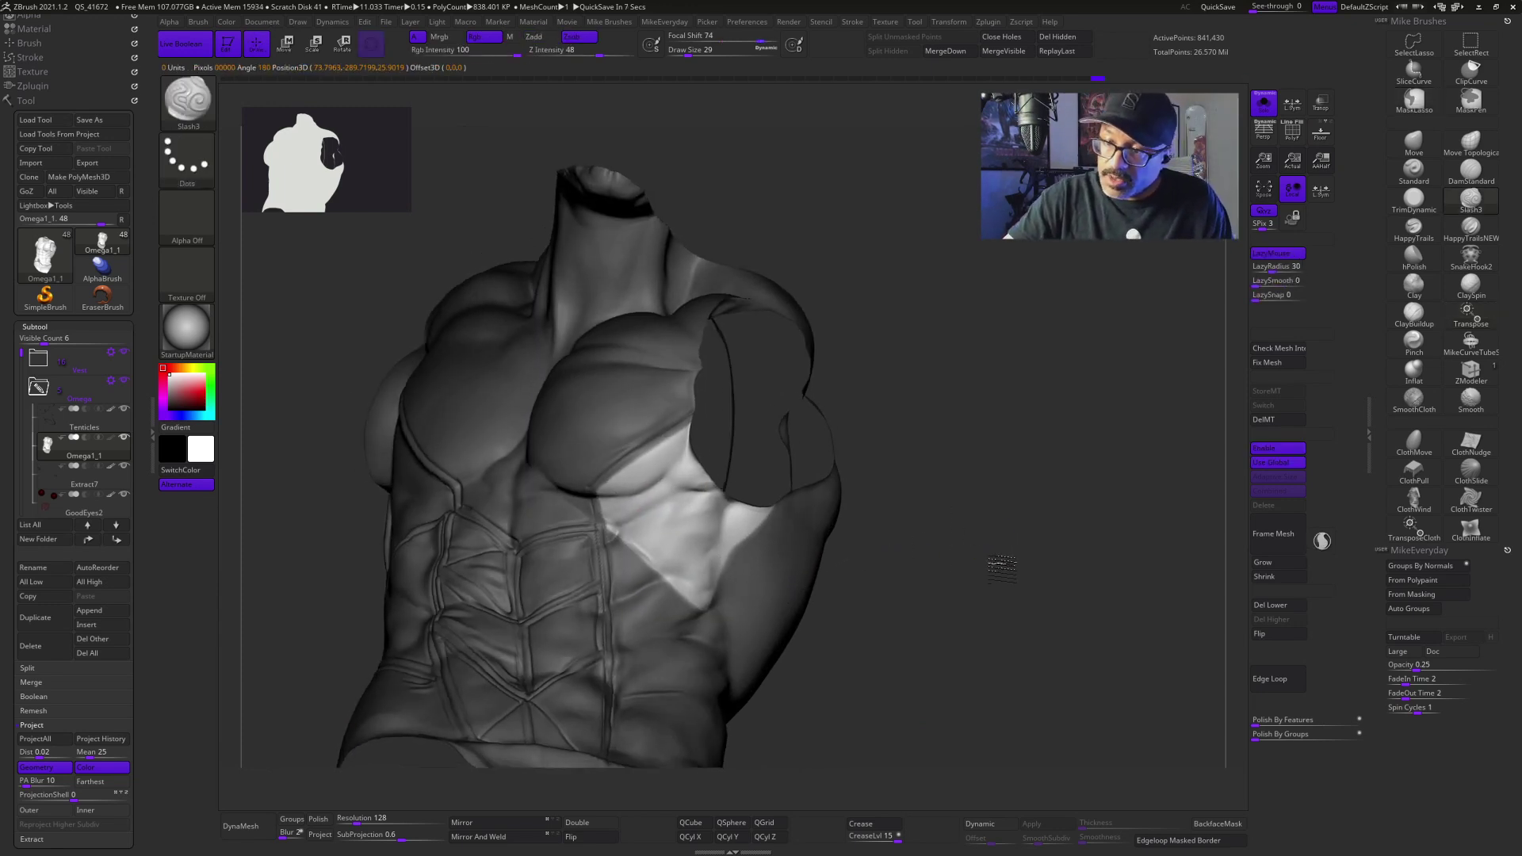
mouse_move(997, 561)
alt+mouse_down()
mouse_move(1090, 612)
mouse_move(1081, 628)
mouse_move(1118, 632)
alt+mouse_up()
click(30, 100)
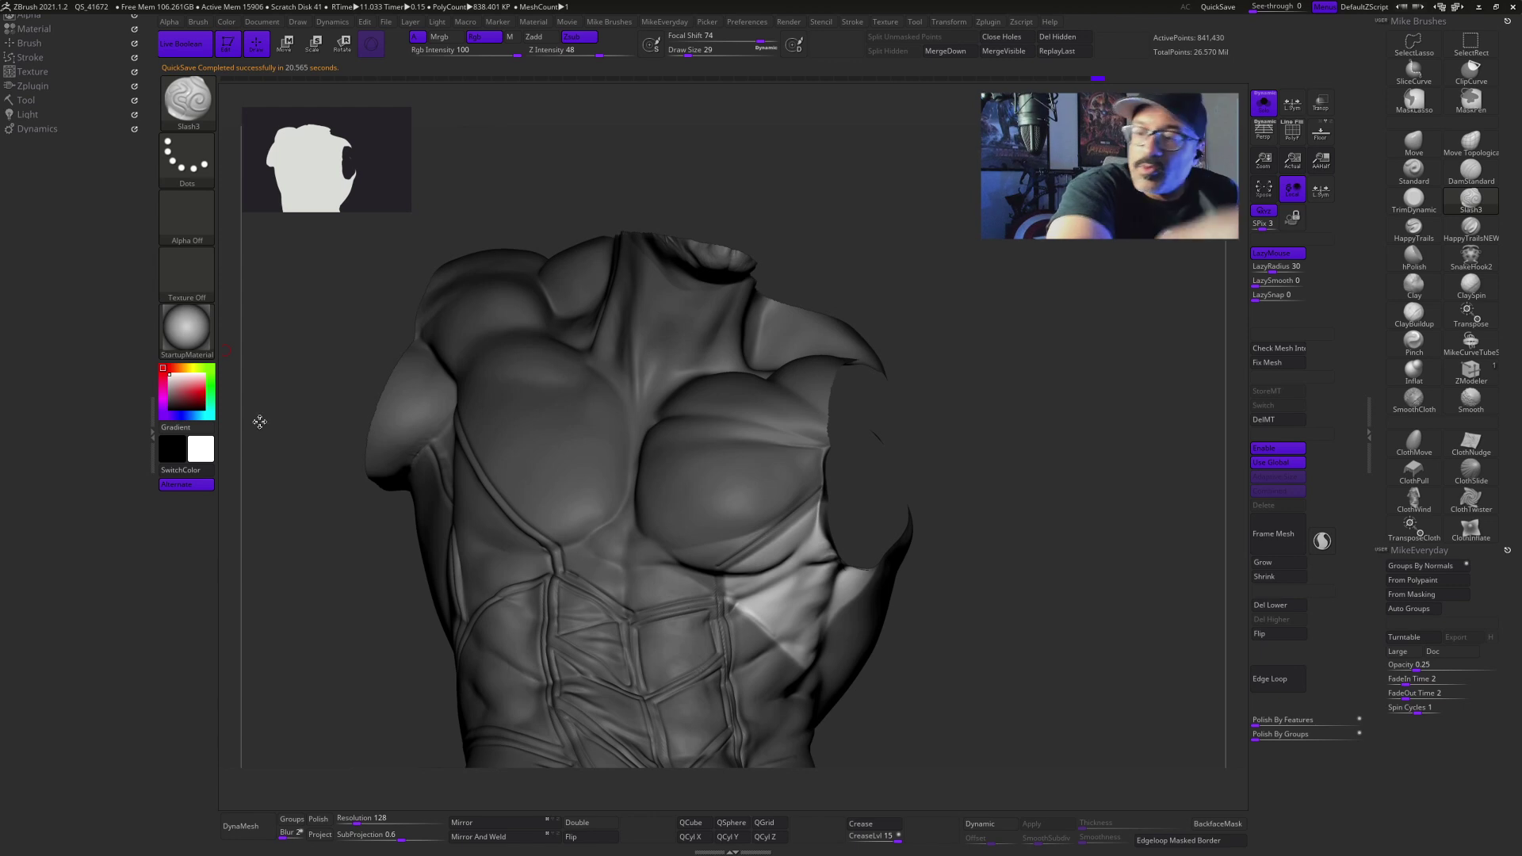
mouse_move(1056, 484)
mouse_down()
mouse_move(1063, 510)
mouse_move(1104, 475)
mouse_move(1087, 499)
mouse_move(1121, 505)
mouse_move(1159, 481)
mouse_up()
click(1413, 145)
key(s)
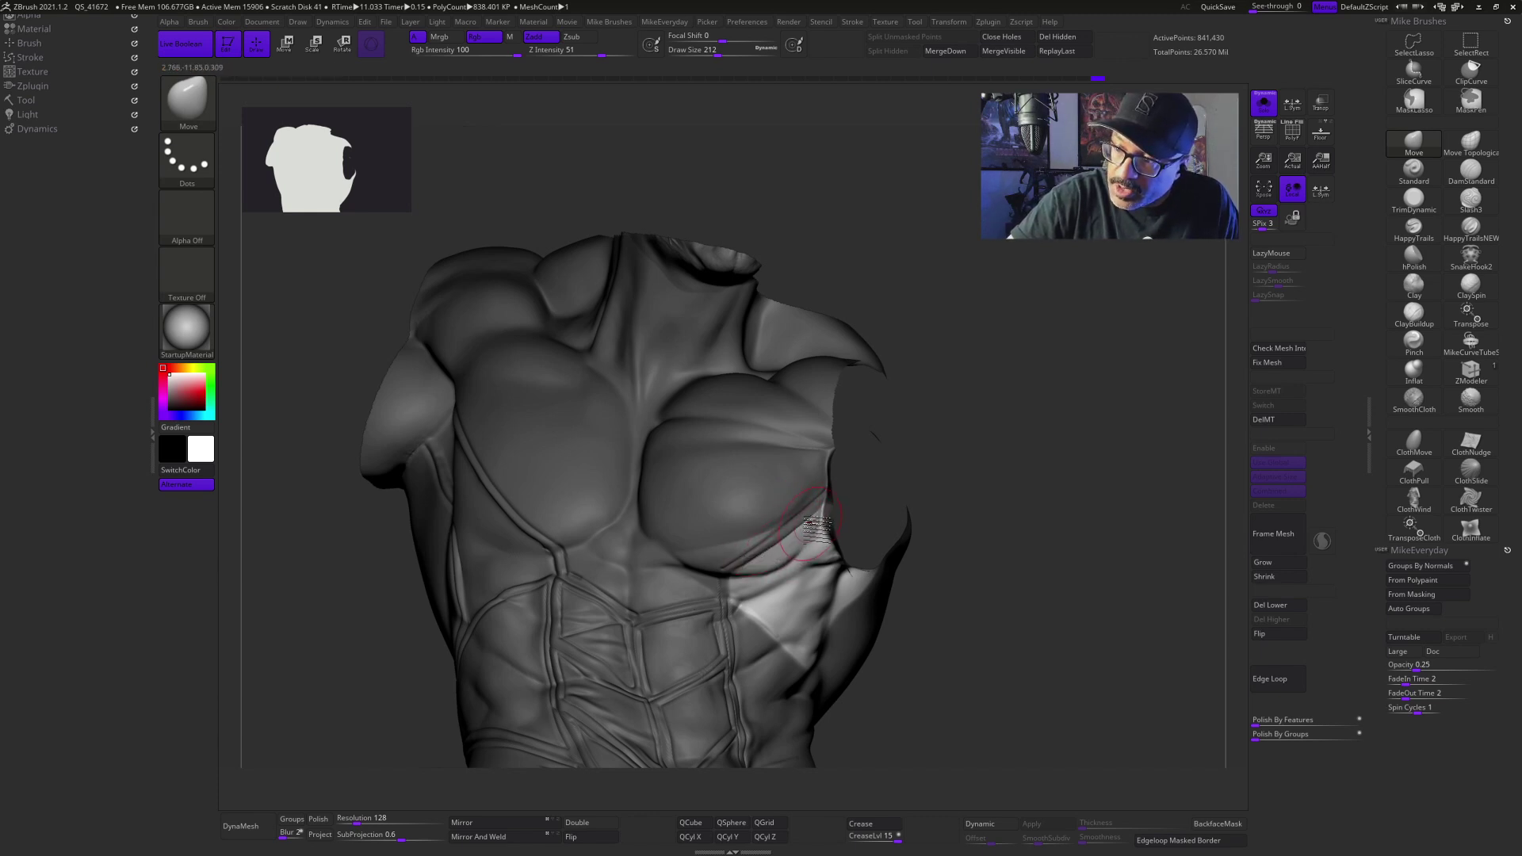
drag(853, 484, 745, 587)
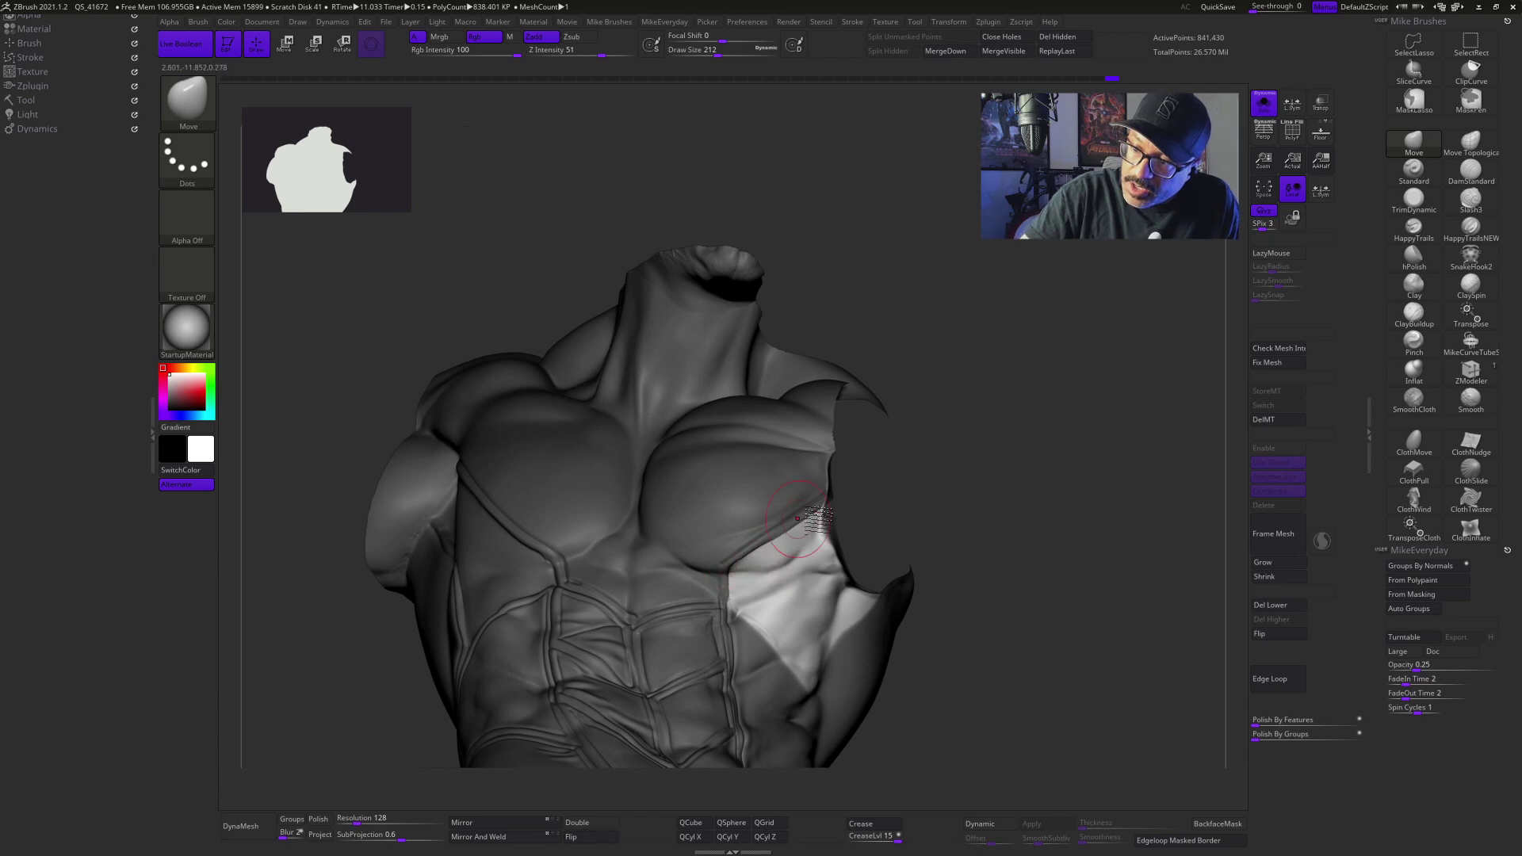
drag(846, 471, 735, 613)
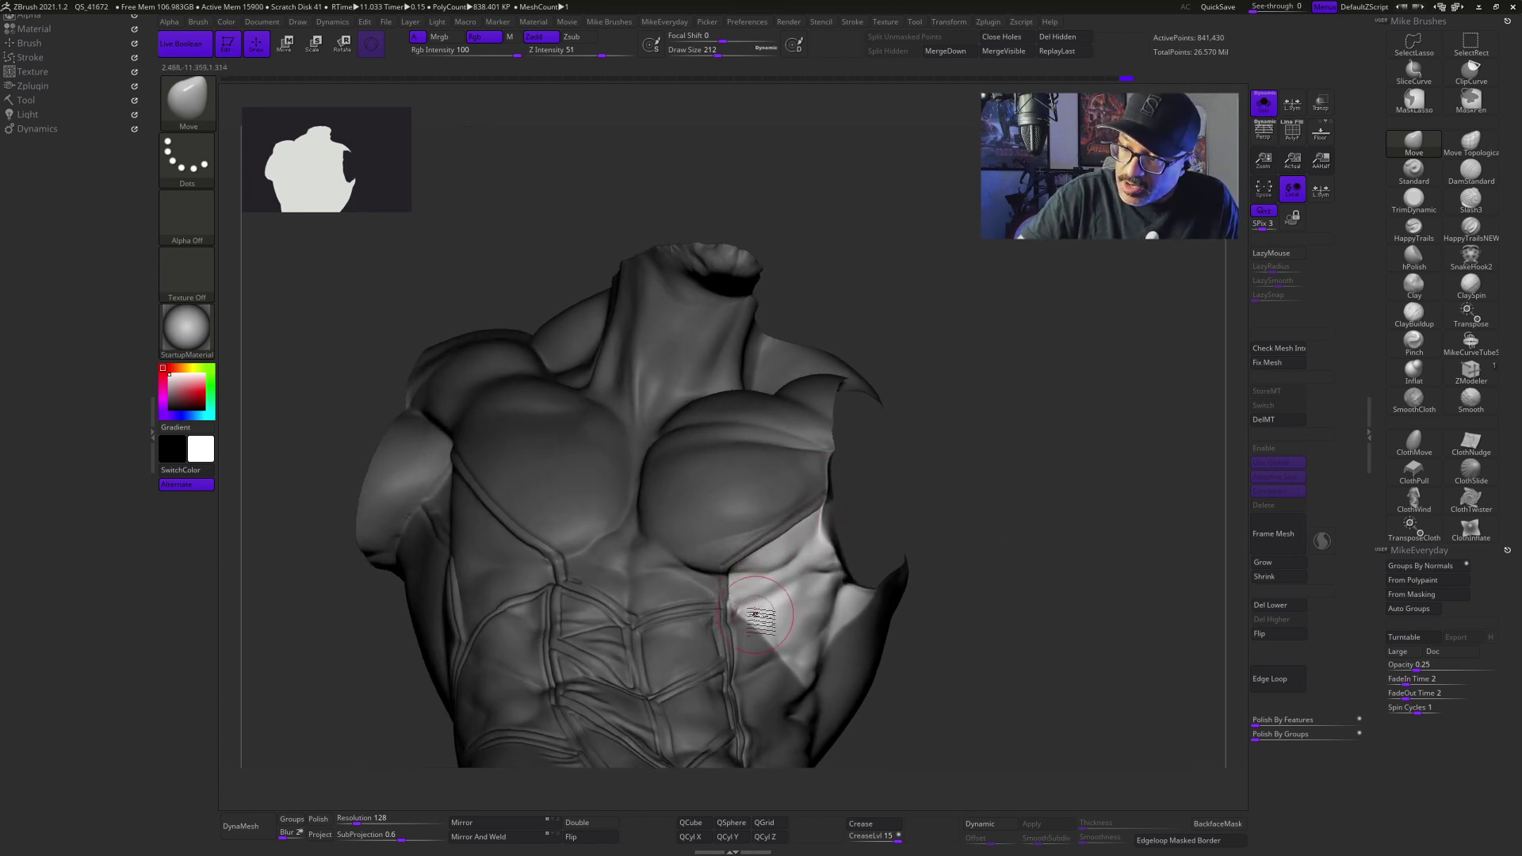
Step: Adjust the rib panel's inner corner and lower tip with the Move brush, working from front and side angles
key(ctrl)
ctrl+click(749, 614)
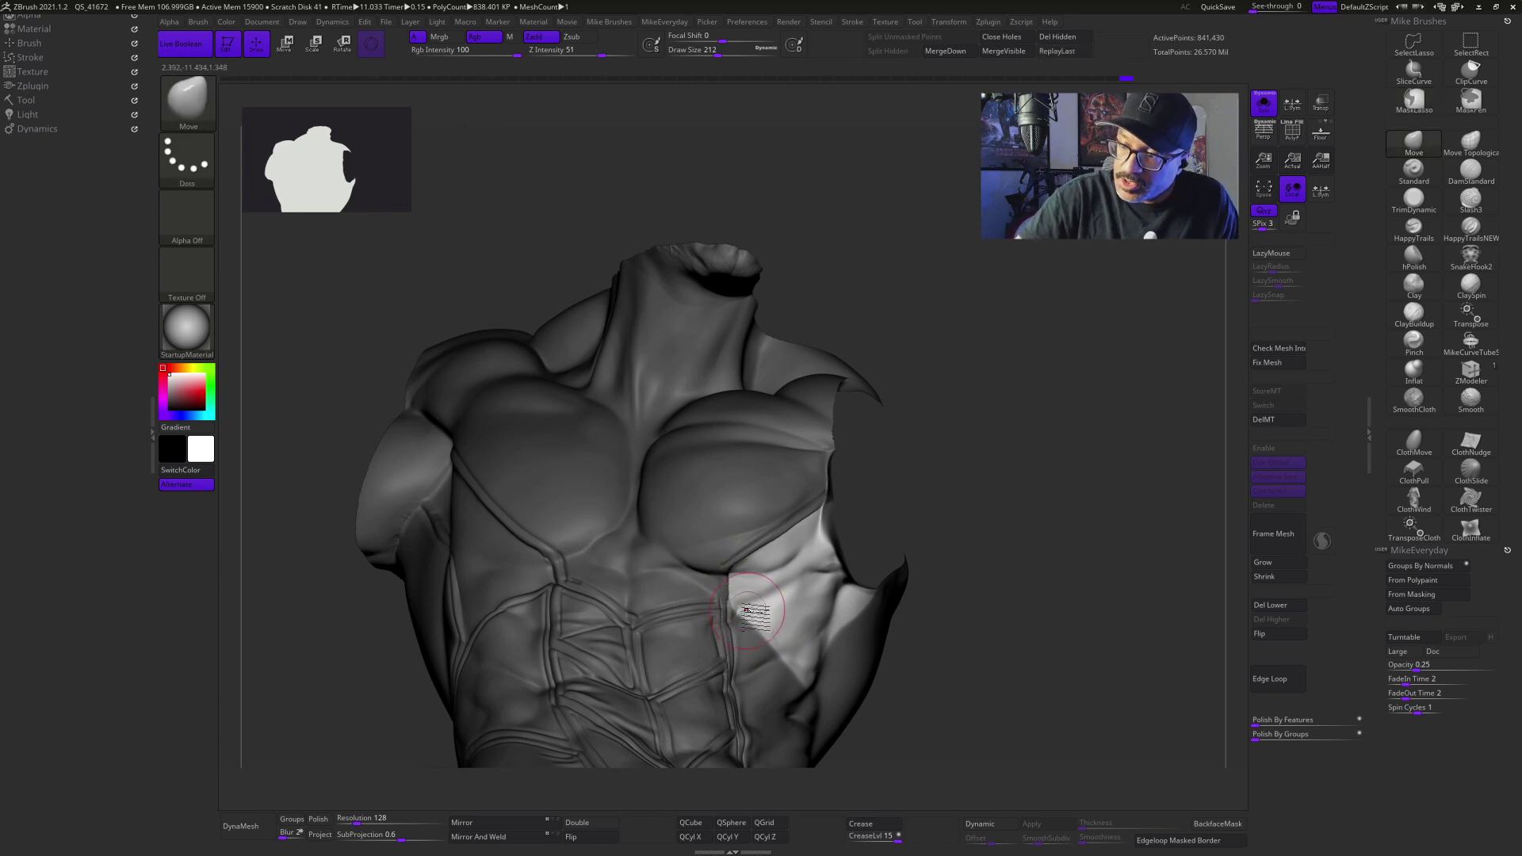
drag(978, 605, 951, 620)
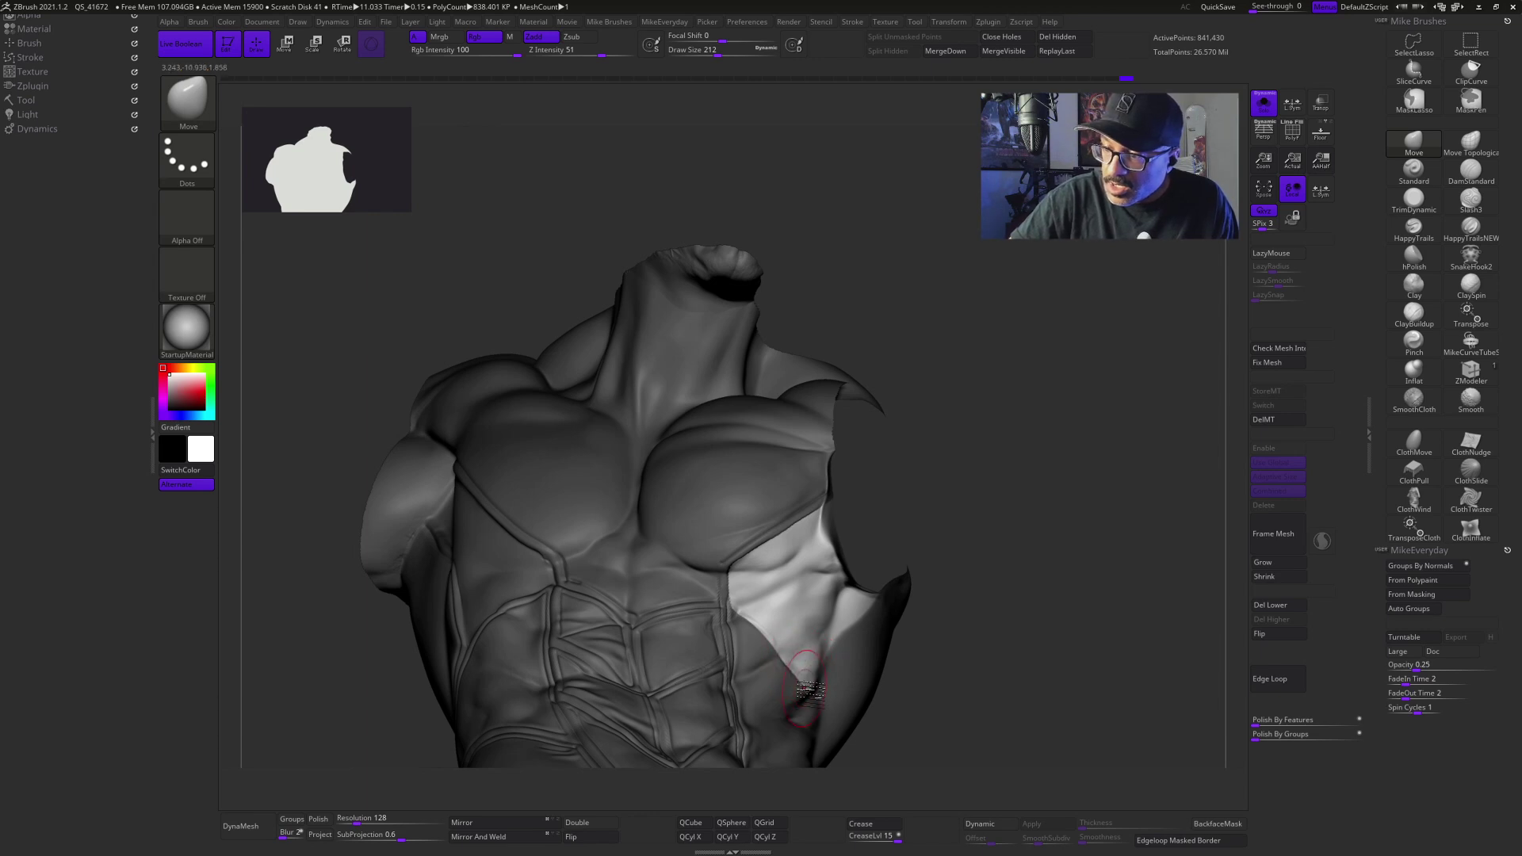
mouse_move(946, 646)
mouse_down()
mouse_move(761, 614)
mouse_move(807, 691)
mouse_up()
drag(1047, 661, 850, 664)
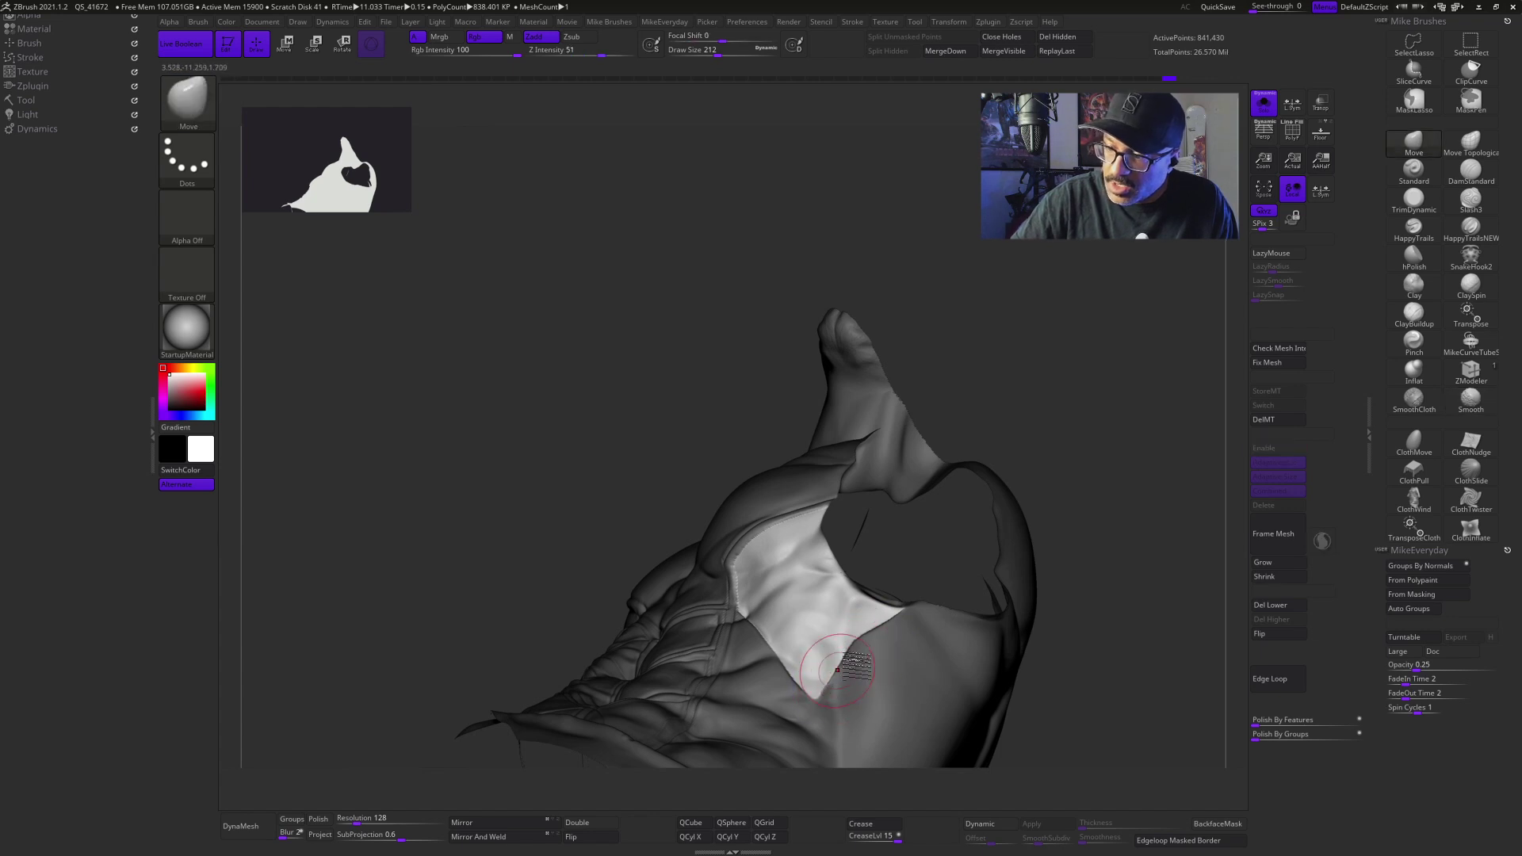
drag(1039, 674, 1058, 631)
key(shift)
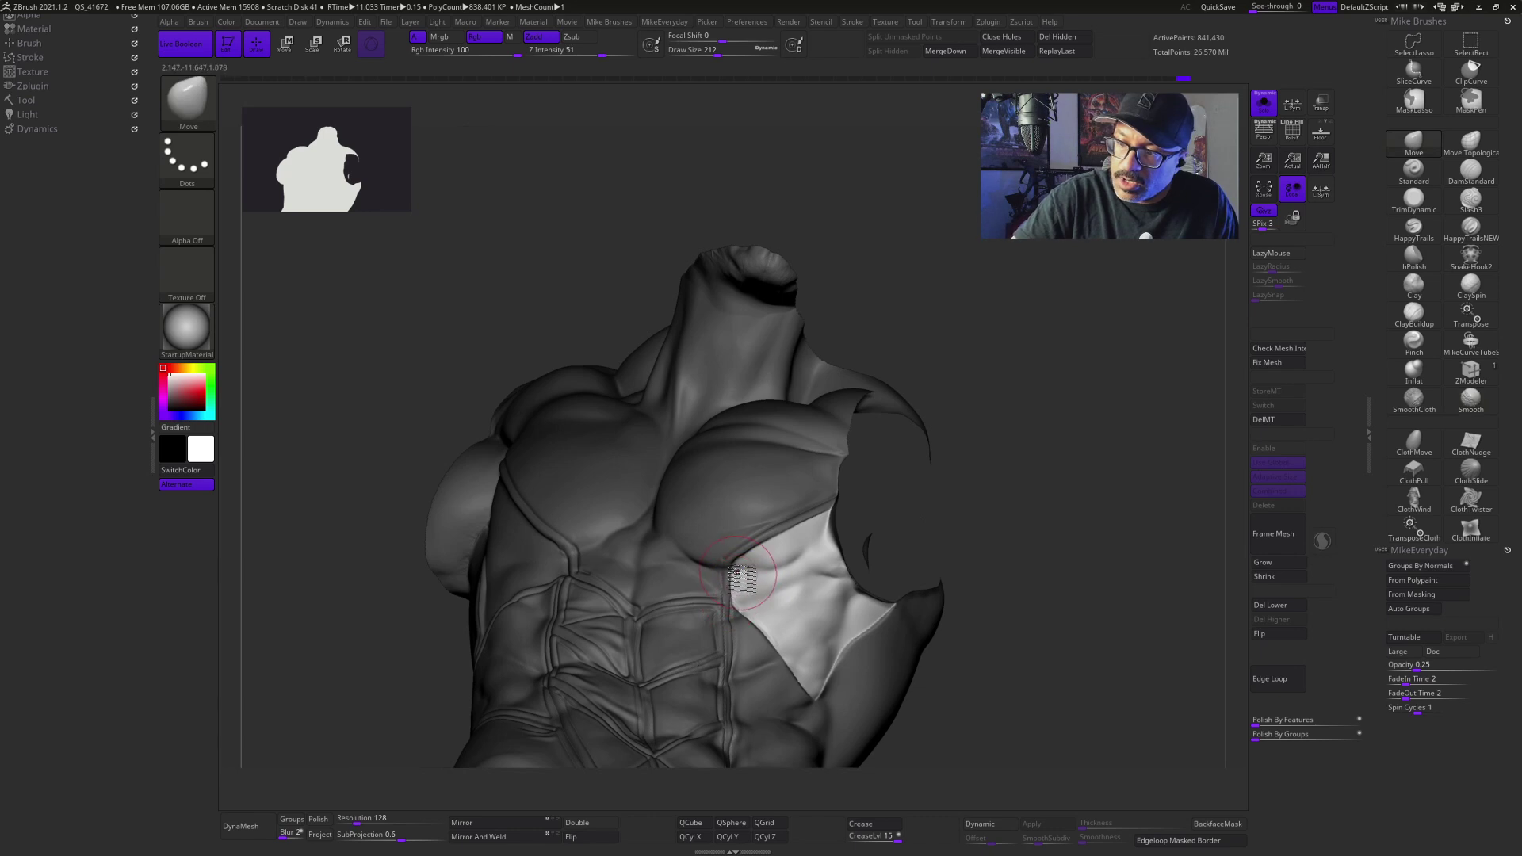
Step: Invert the mask to protect the rib panel and inflate the seam along its border with the Inflat brush at draw size 46
key(ctrl)
ctrl+click(1062, 654)
drag(1131, 657, 904, 619)
key(s)
key(s)
click(1405, 376)
key(s)
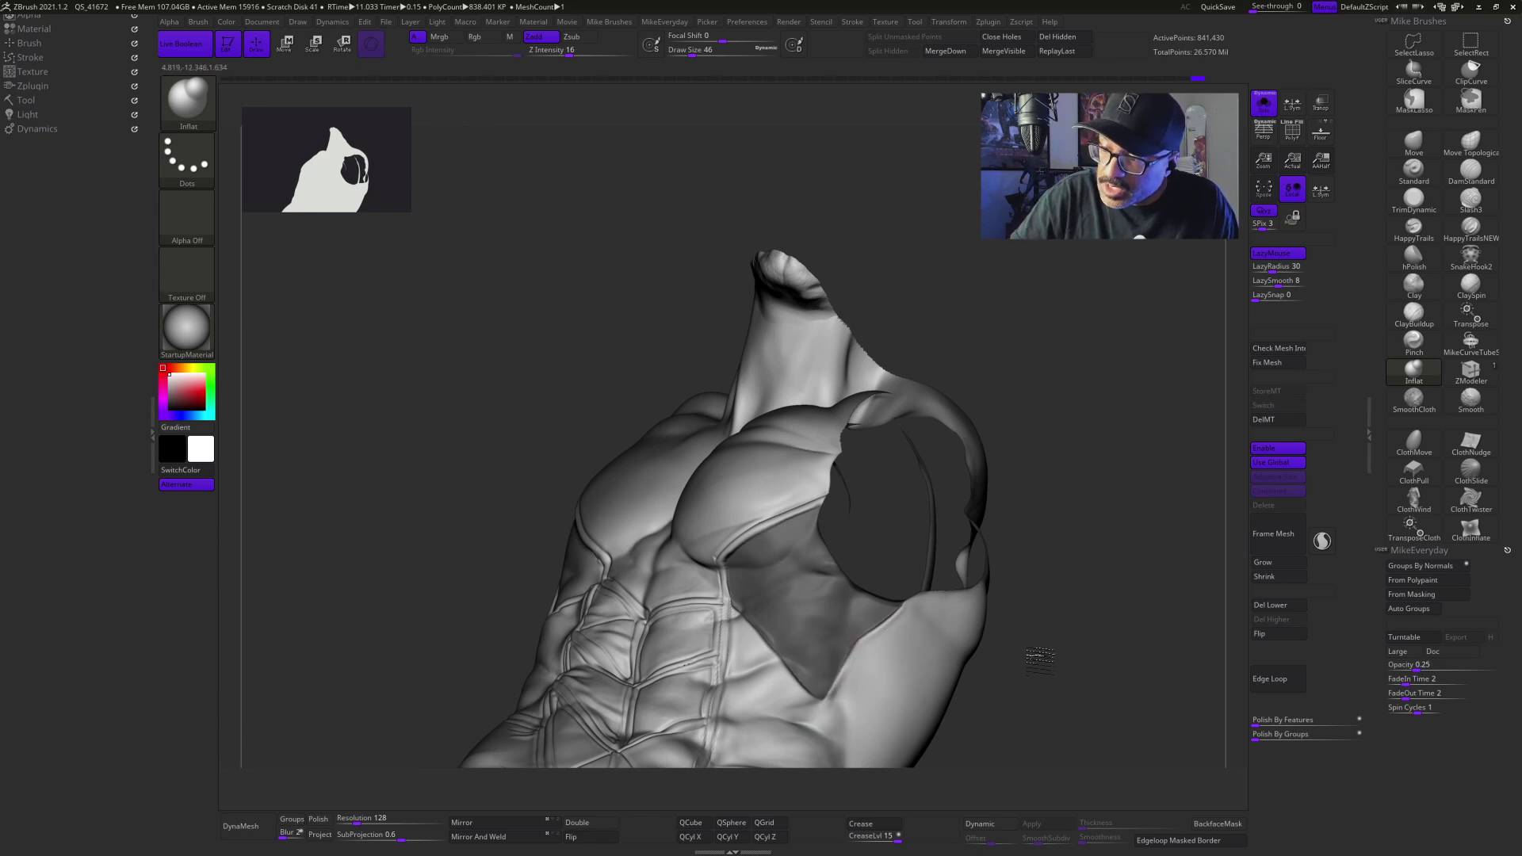
drag(1035, 654, 746, 622)
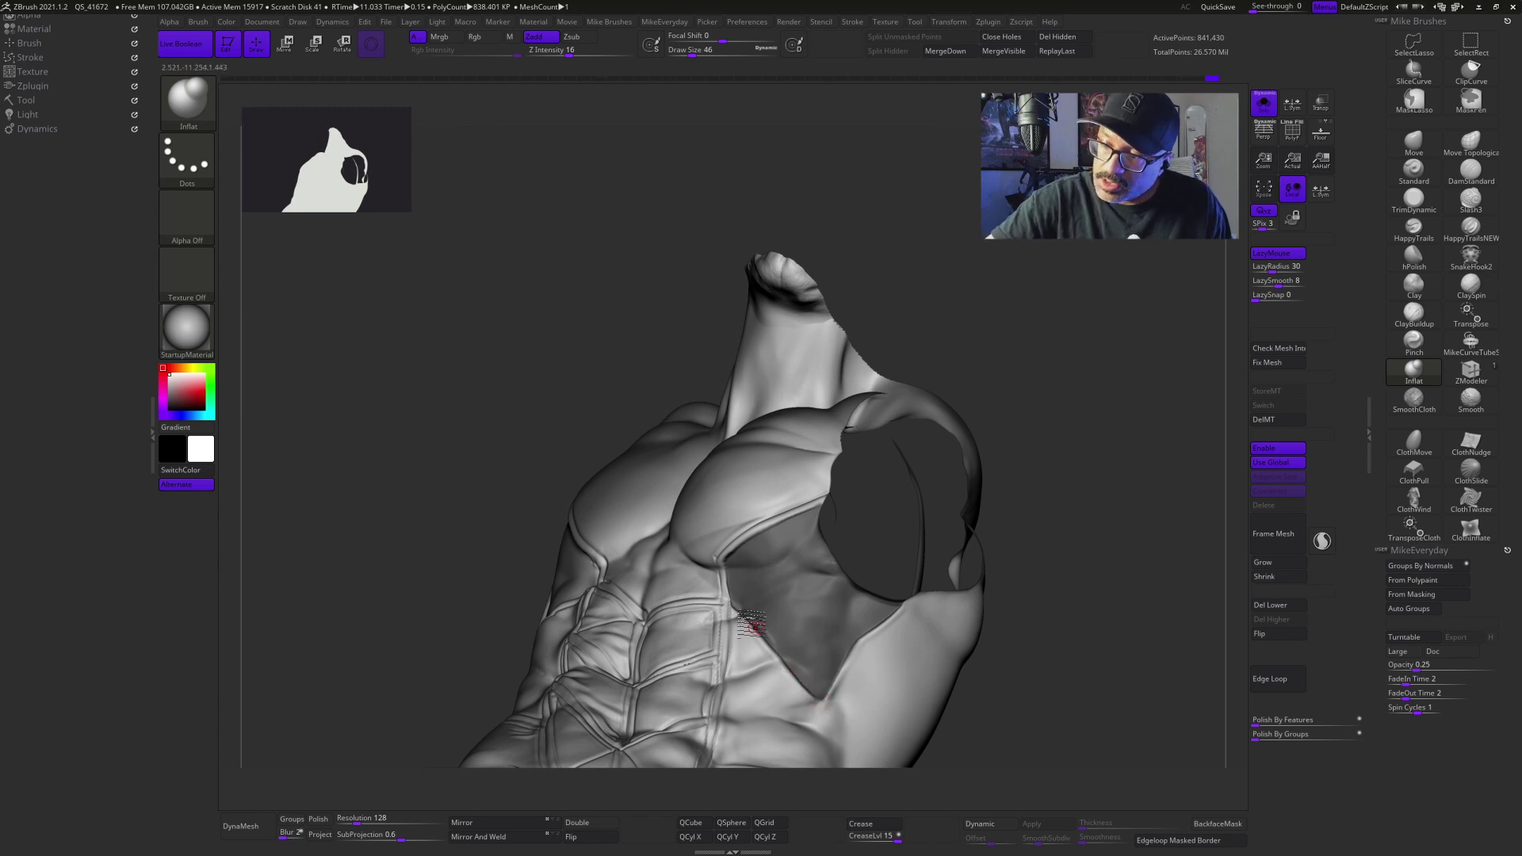
Step: Carve a crease along the rib panel's rear edge down to its lower tip with the DamStandard brush
mouse_move(912, 701)
mouse_down()
mouse_move(1120, 647)
mouse_move(1066, 676)
mouse_move(1103, 671)
mouse_up()
click(1470, 178)
mouse_move(1158, 619)
mouse_down()
mouse_move(1131, 659)
mouse_move(1006, 591)
mouse_up()
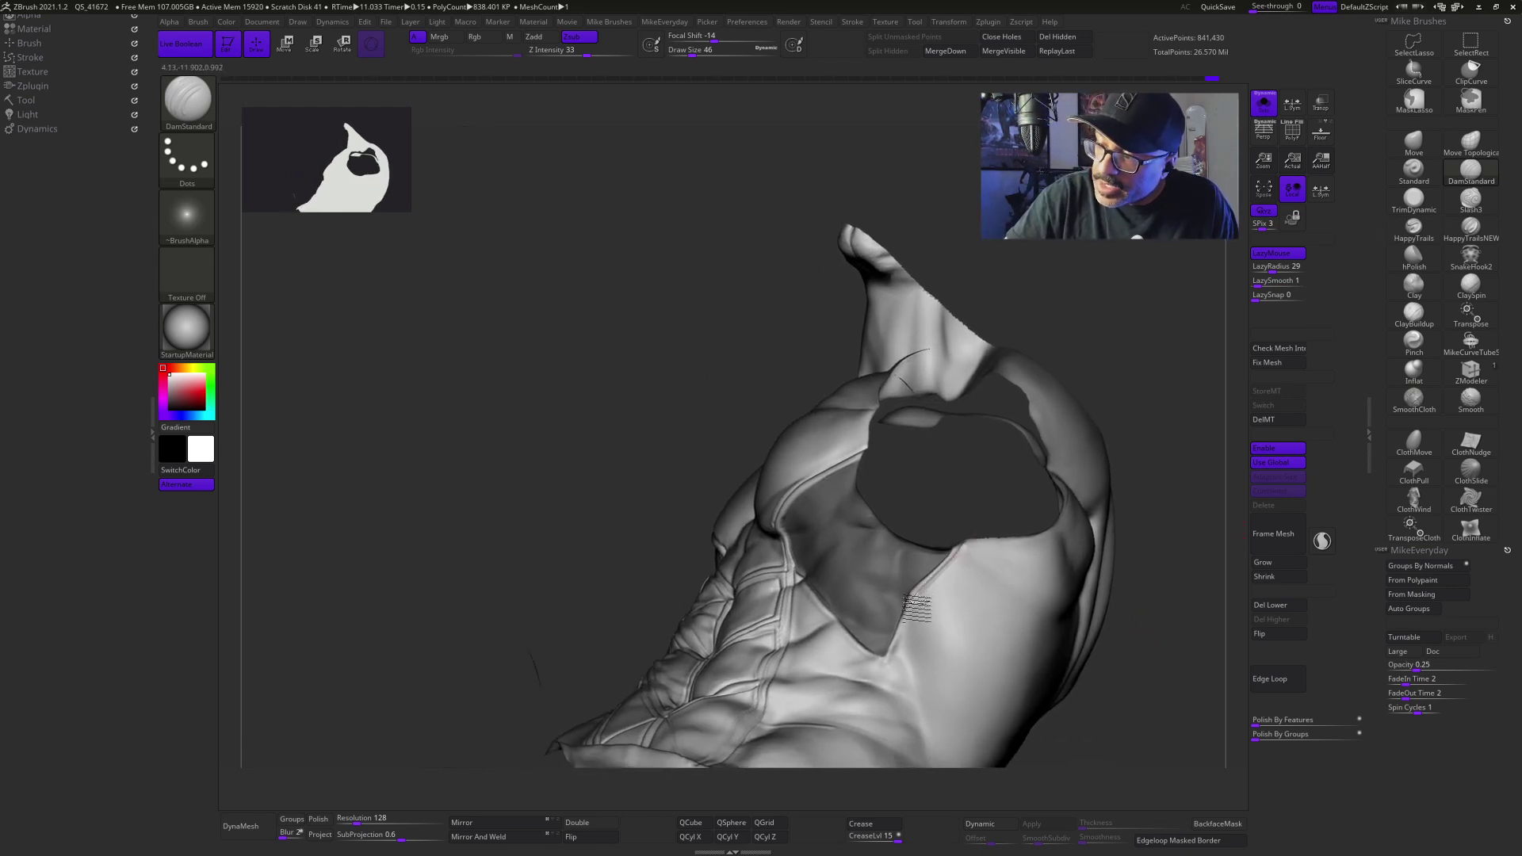
drag(917, 608, 906, 654)
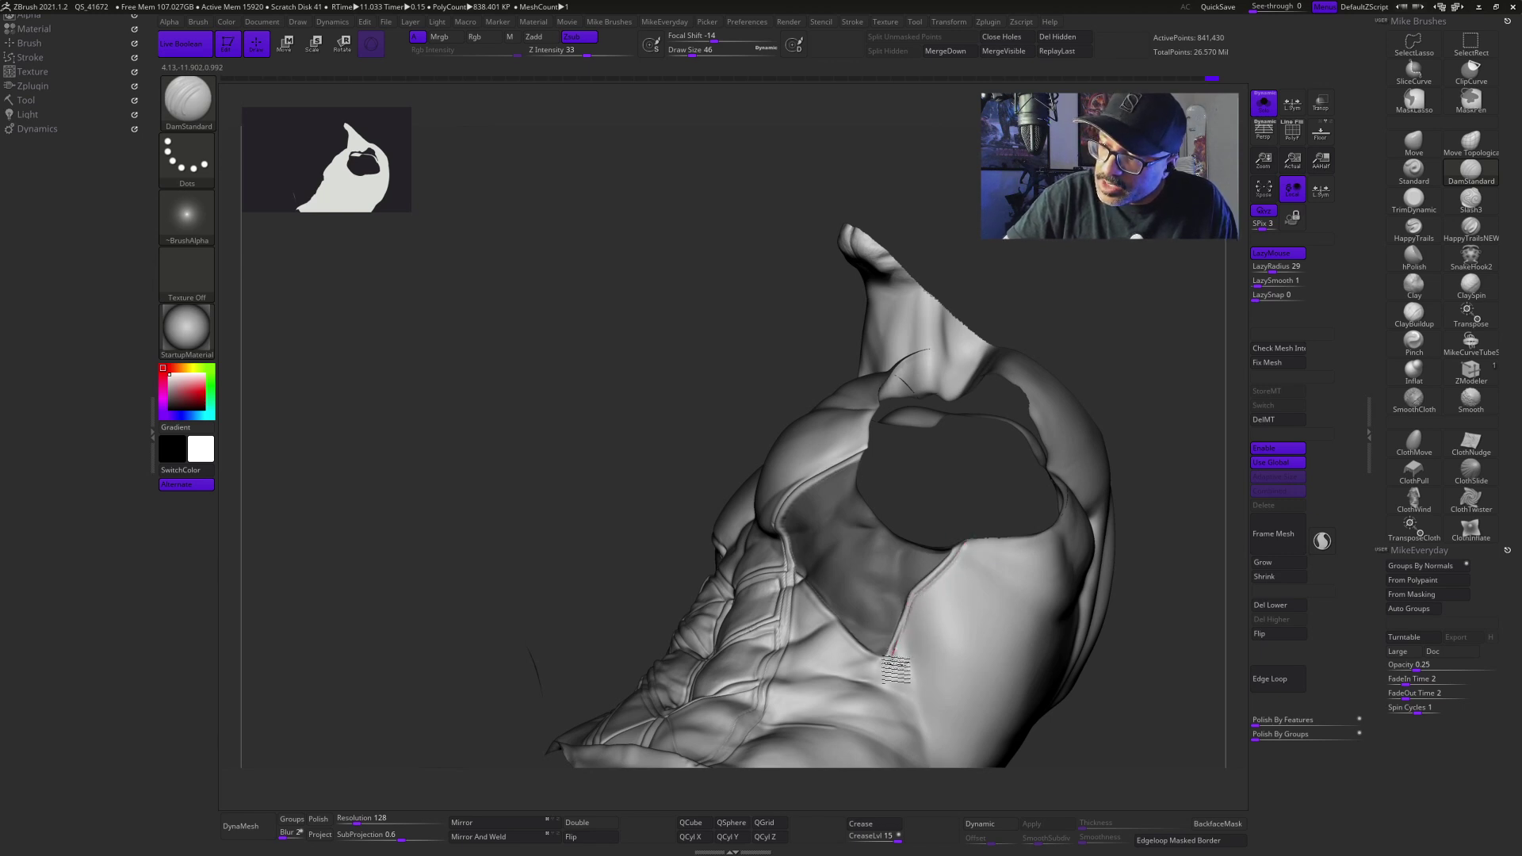
drag(1110, 638, 1122, 695)
Step: Turn on polypaint for Omega1_1 and carve the suit's side and waist seams with DamStandard
click(31, 99)
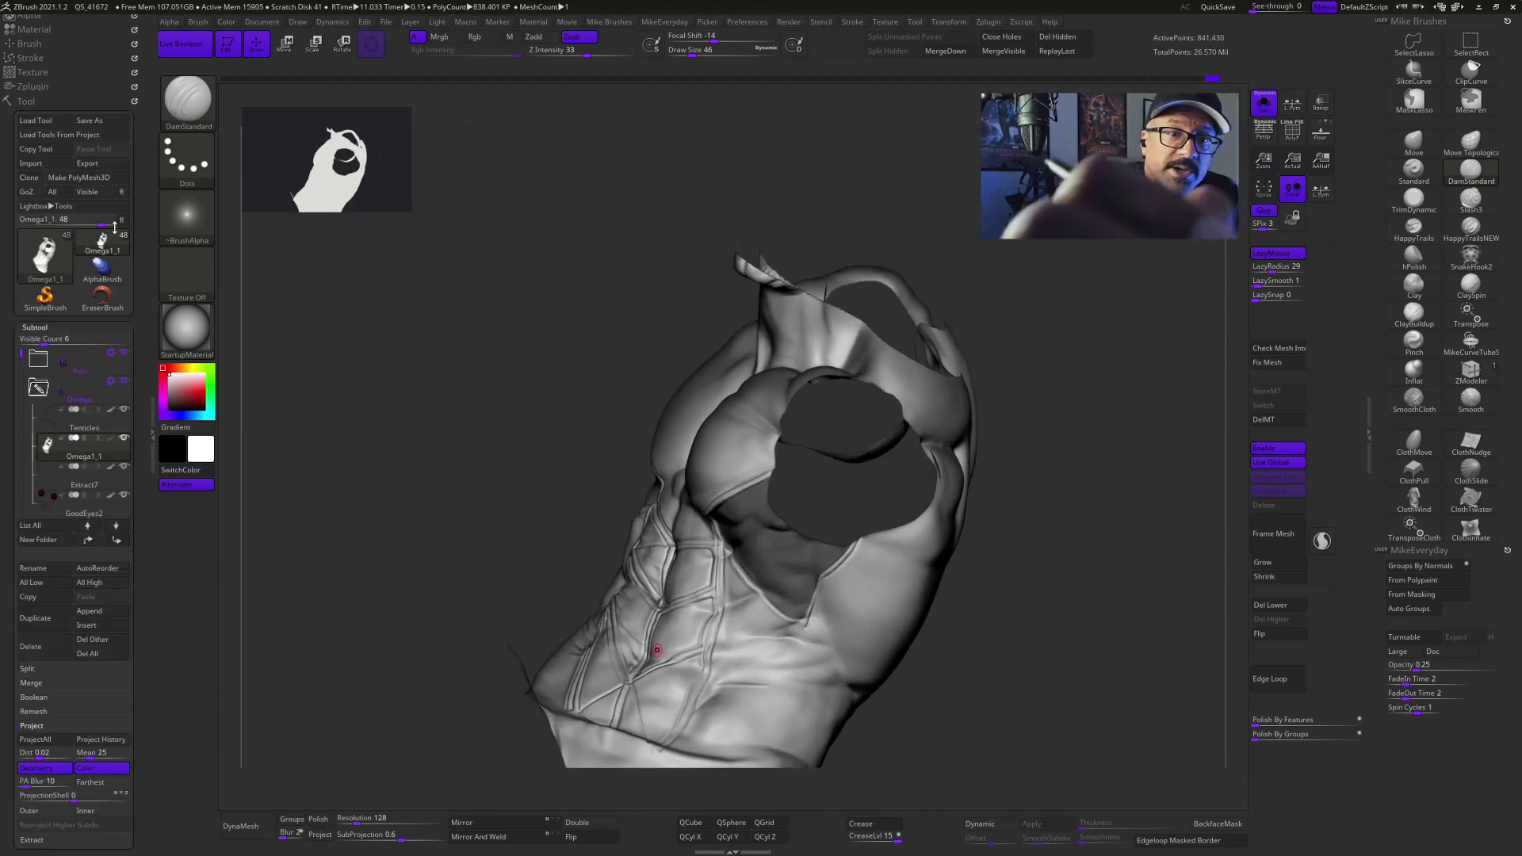
click(111, 438)
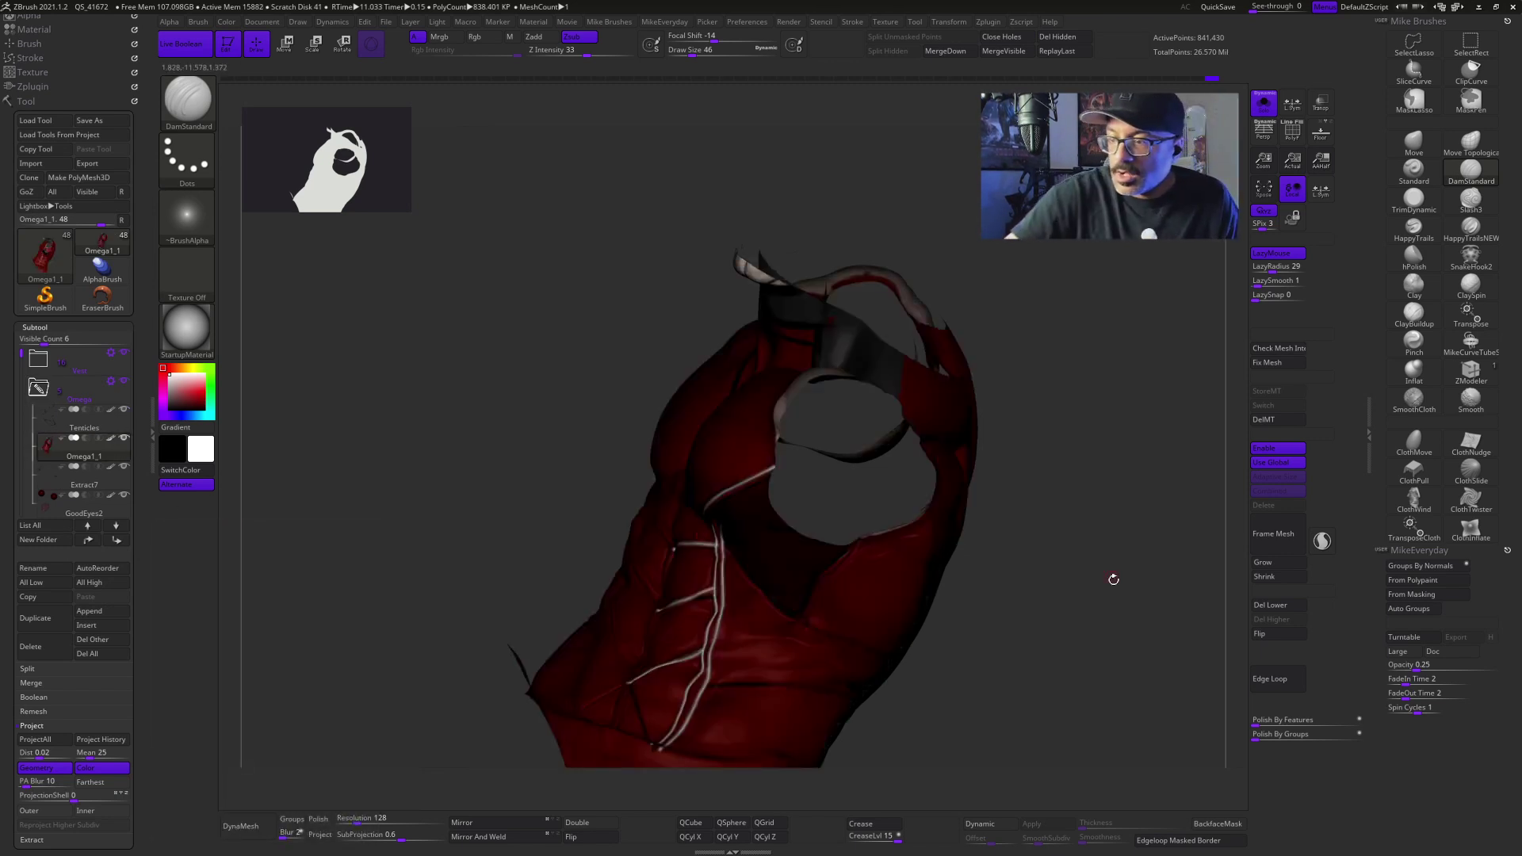
drag(1114, 578, 728, 565)
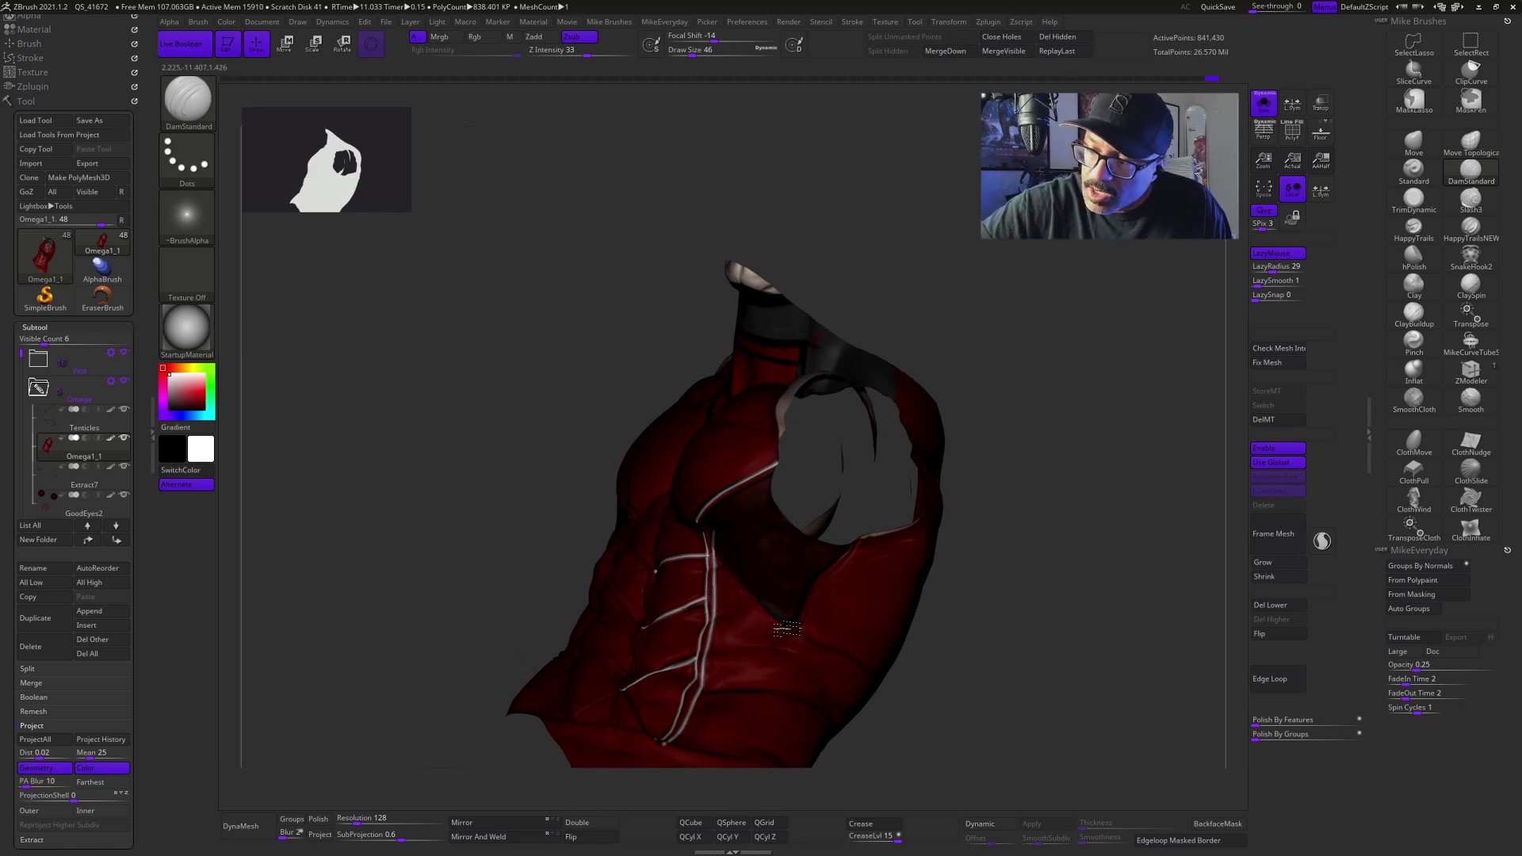
drag(857, 649, 819, 652)
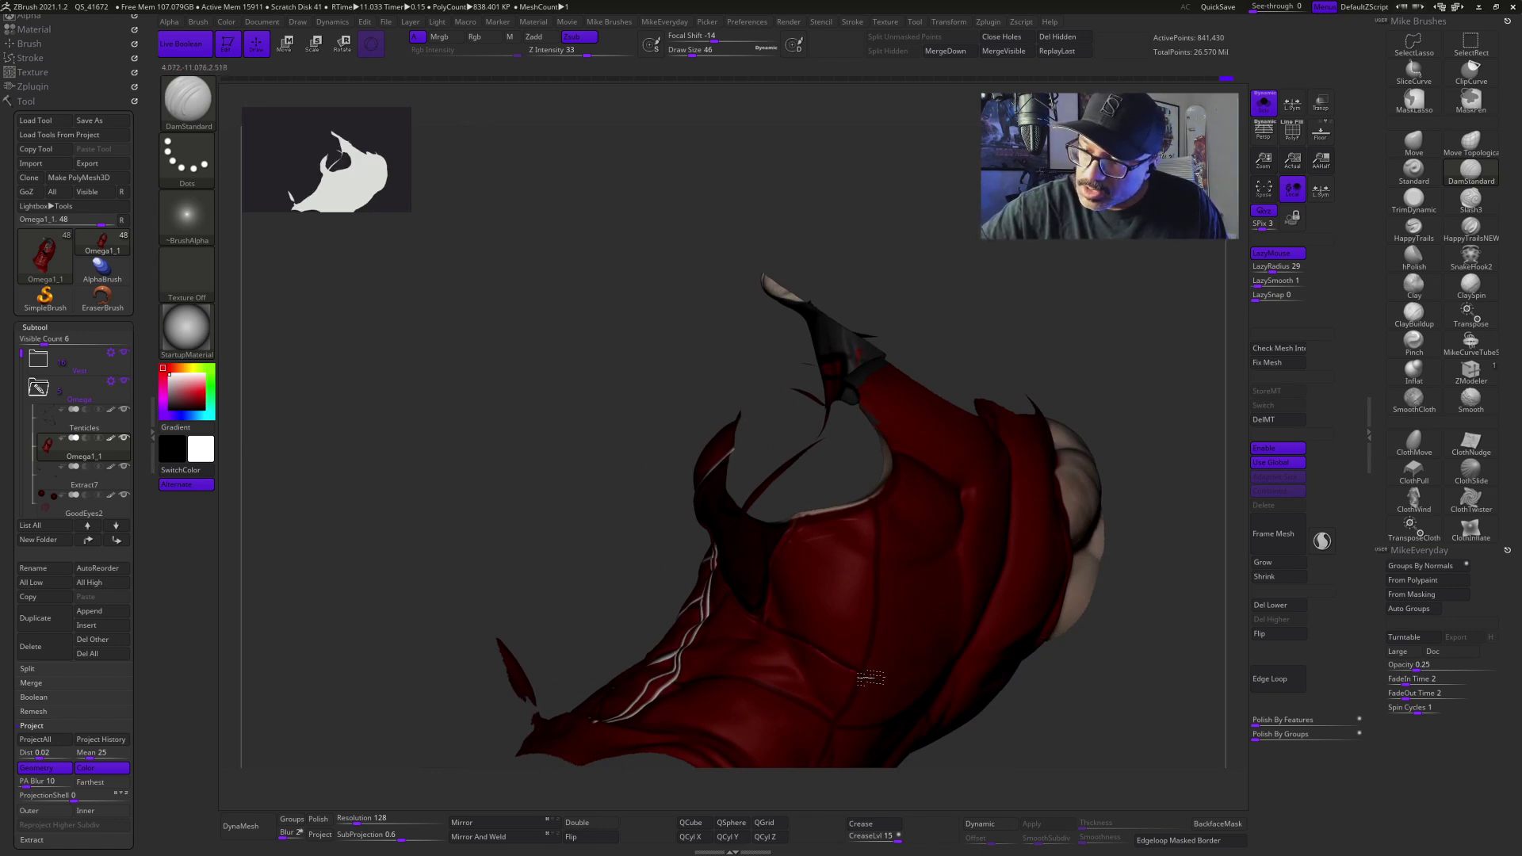
mouse_move(1119, 671)
mouse_down()
mouse_move(1121, 697)
mouse_move(1153, 629)
mouse_move(1165, 688)
mouse_move(1136, 660)
mouse_up()
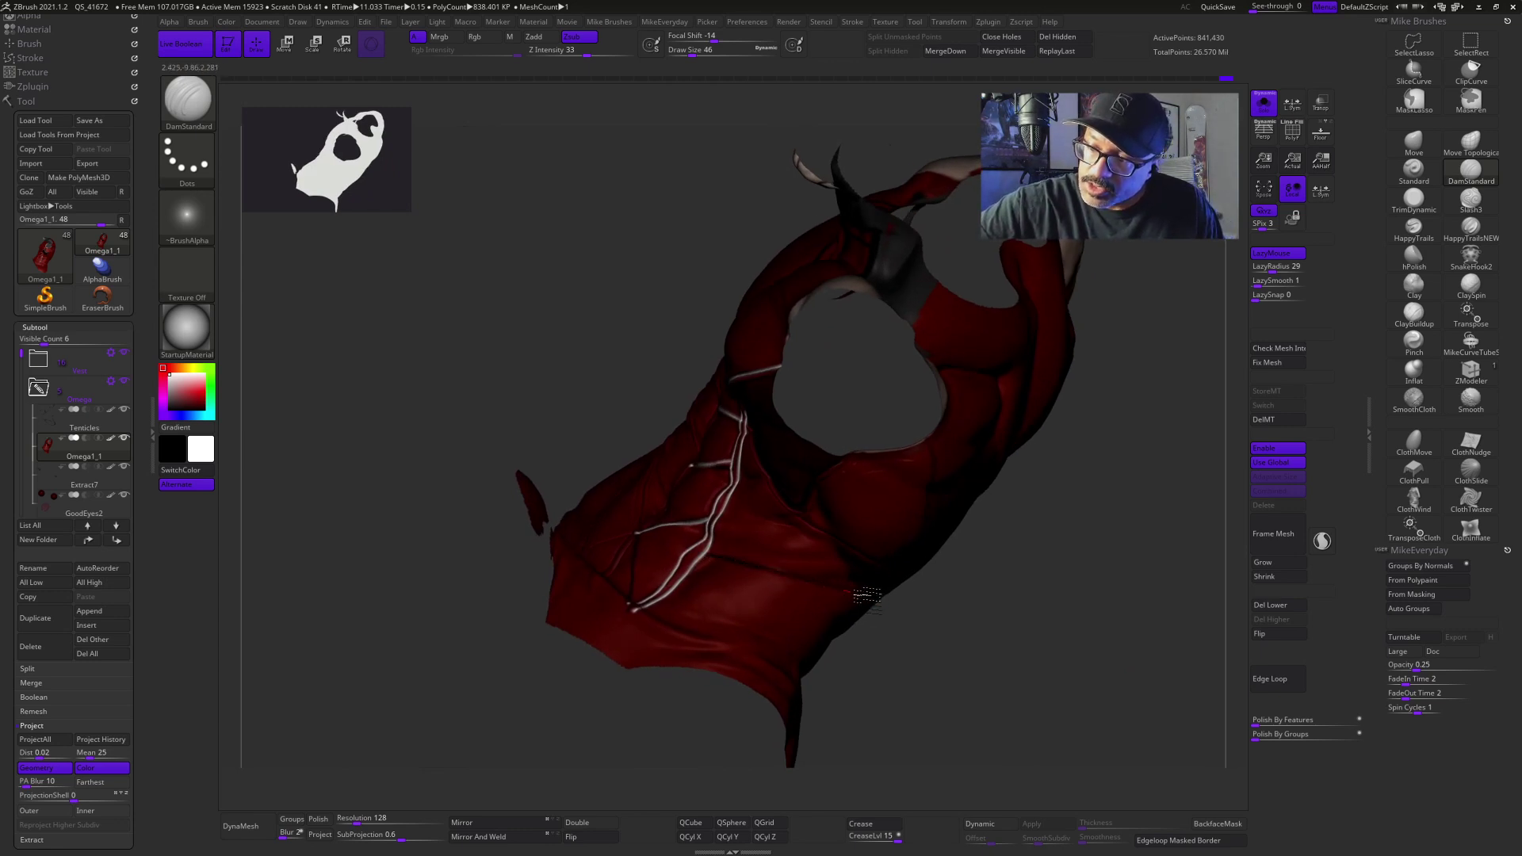
drag(1029, 600, 996, 591)
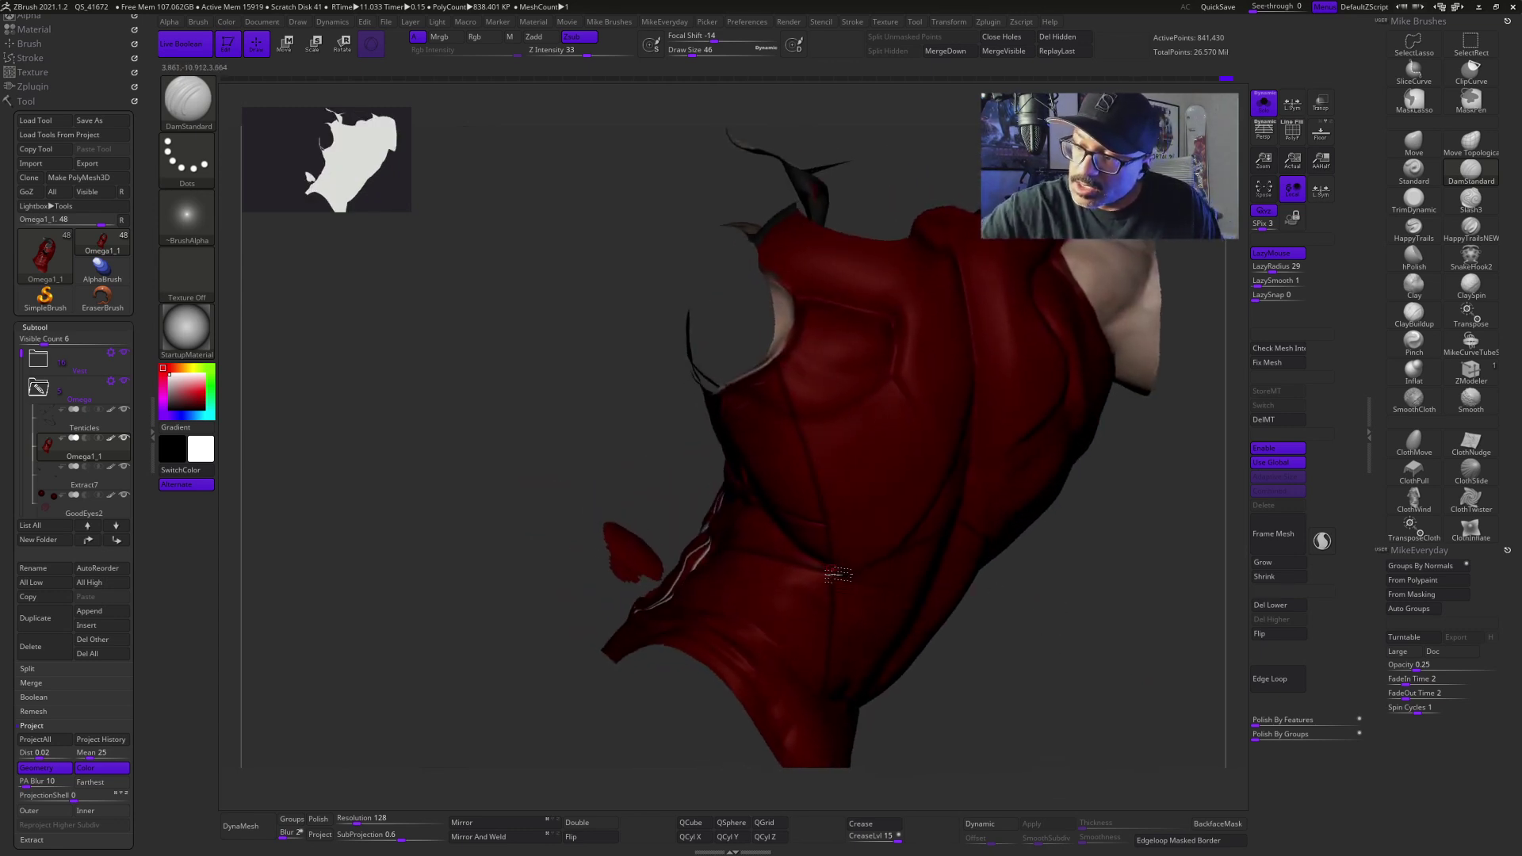
right_drag(860, 515, 834, 373)
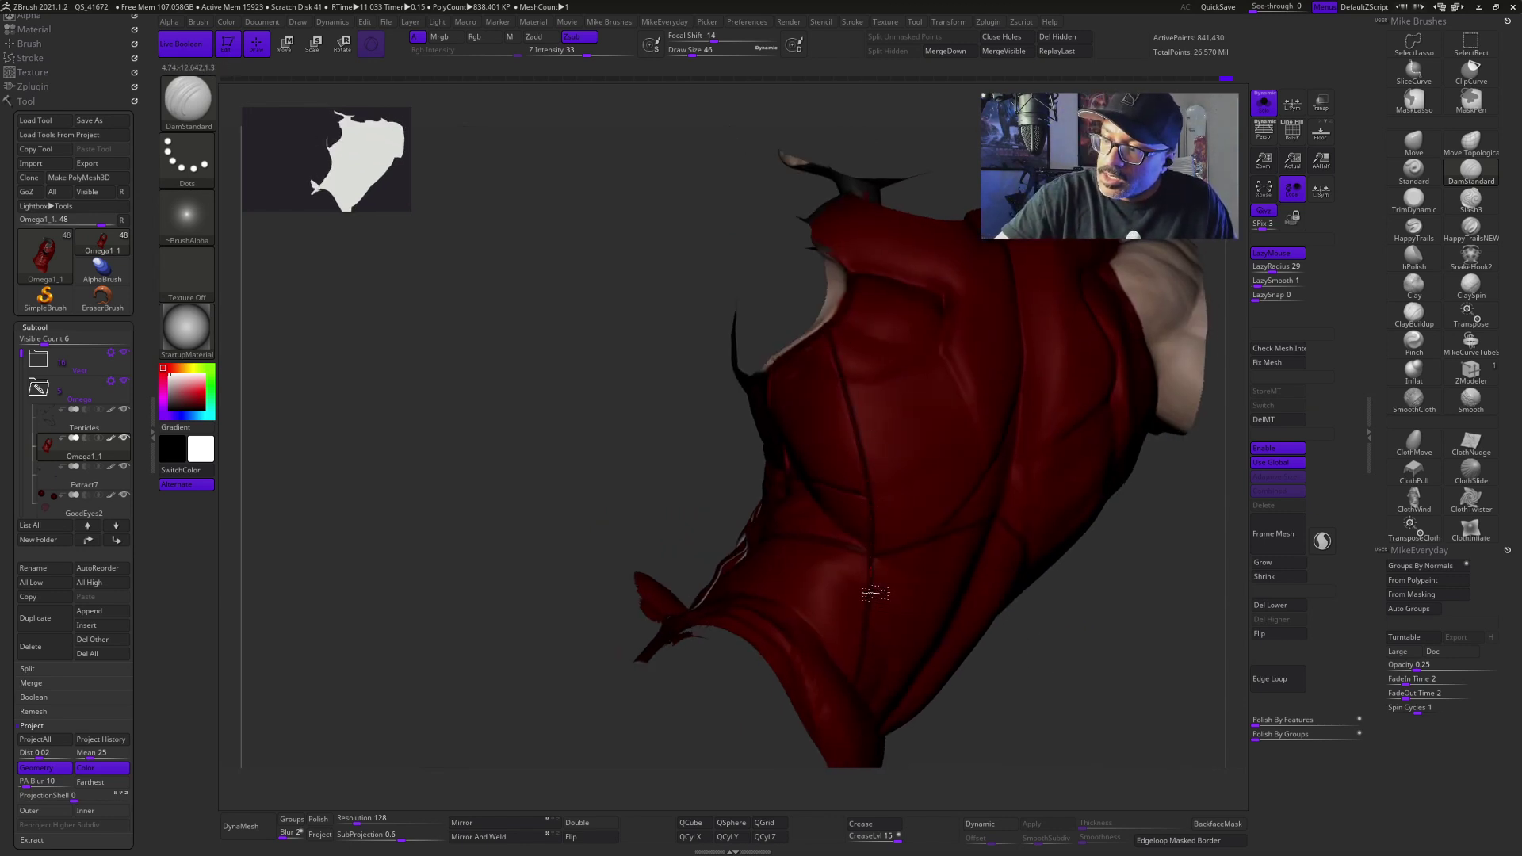
mouse_move(1064, 719)
mouse_down()
mouse_move(1009, 679)
mouse_move(965, 690)
mouse_move(1047, 708)
mouse_move(997, 704)
mouse_up()
Step: Turn off Omega1_1's polypaint and inflate the side panel's seams below the armhole with the Inflat brush at draw size 59
click(110, 438)
mouse_move(1144, 708)
mouse_down()
mouse_move(1139, 690)
mouse_move(1097, 713)
mouse_move(1118, 676)
mouse_up()
click(1413, 370)
key(s)
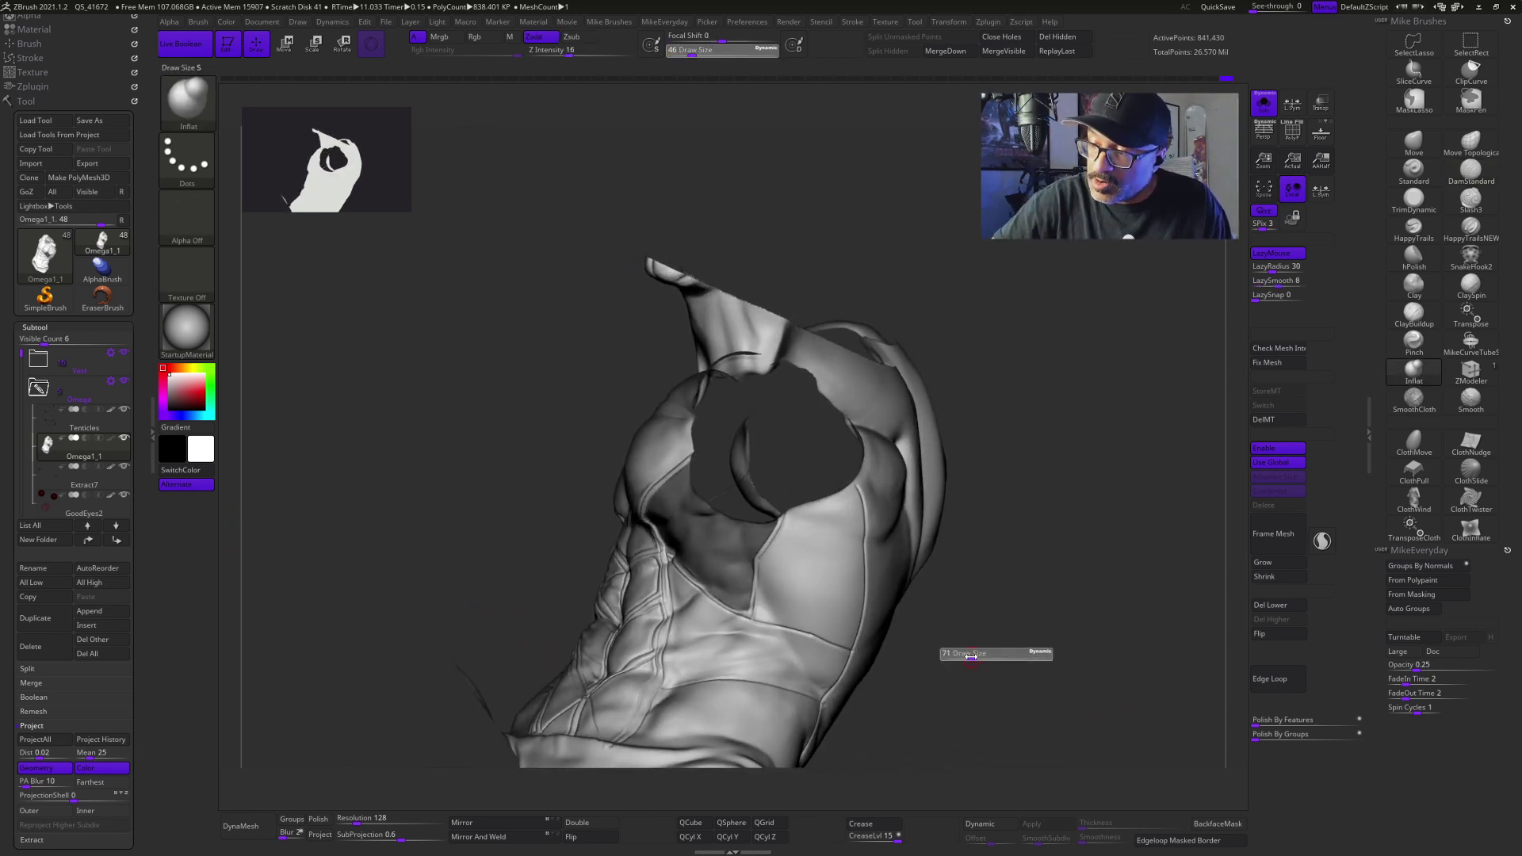
drag(970, 657, 965, 657)
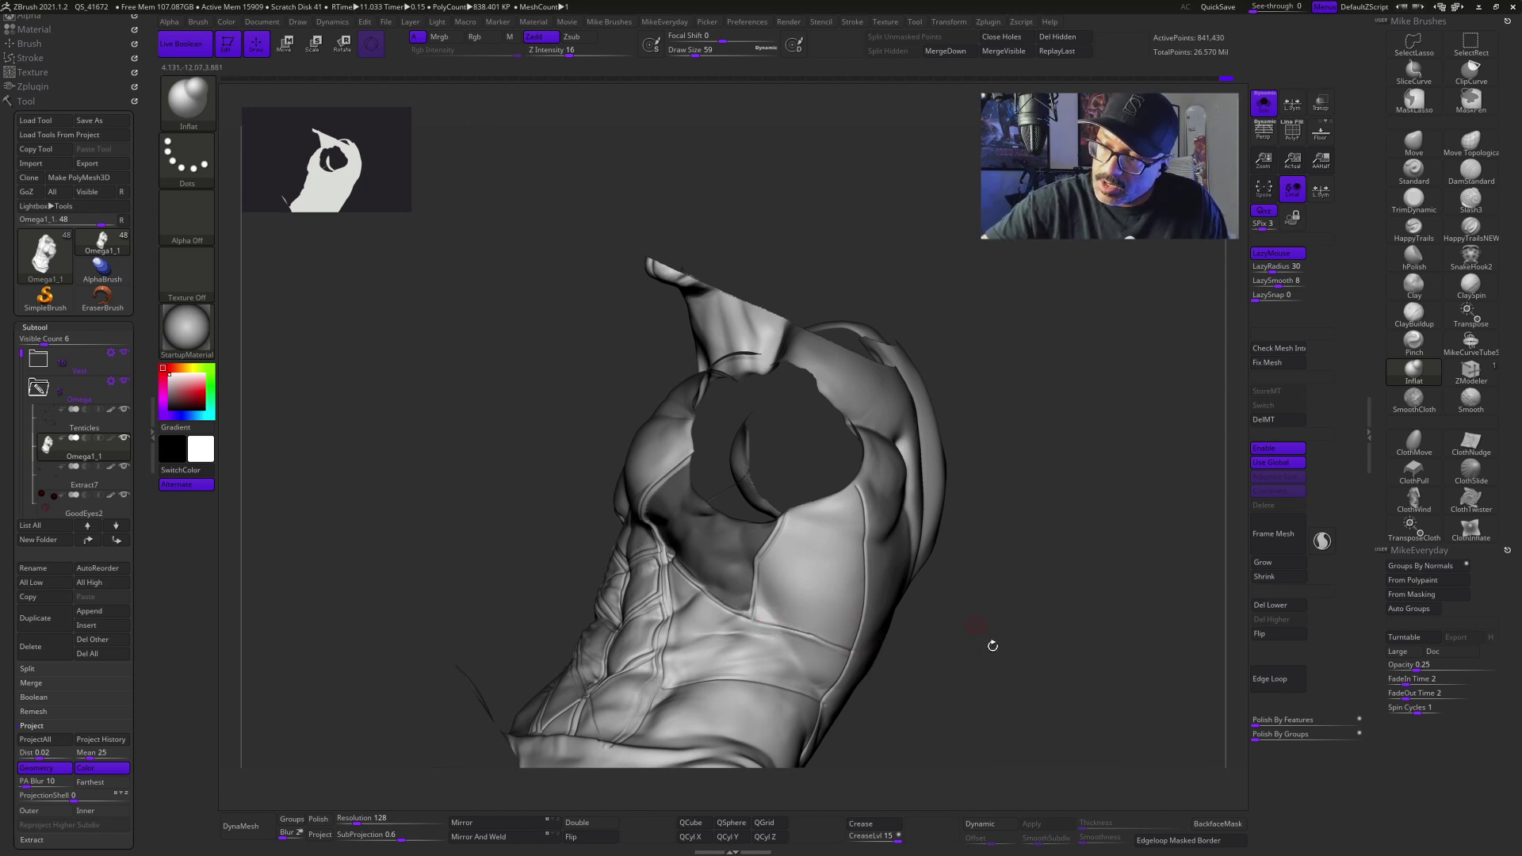
drag(992, 652, 904, 563)
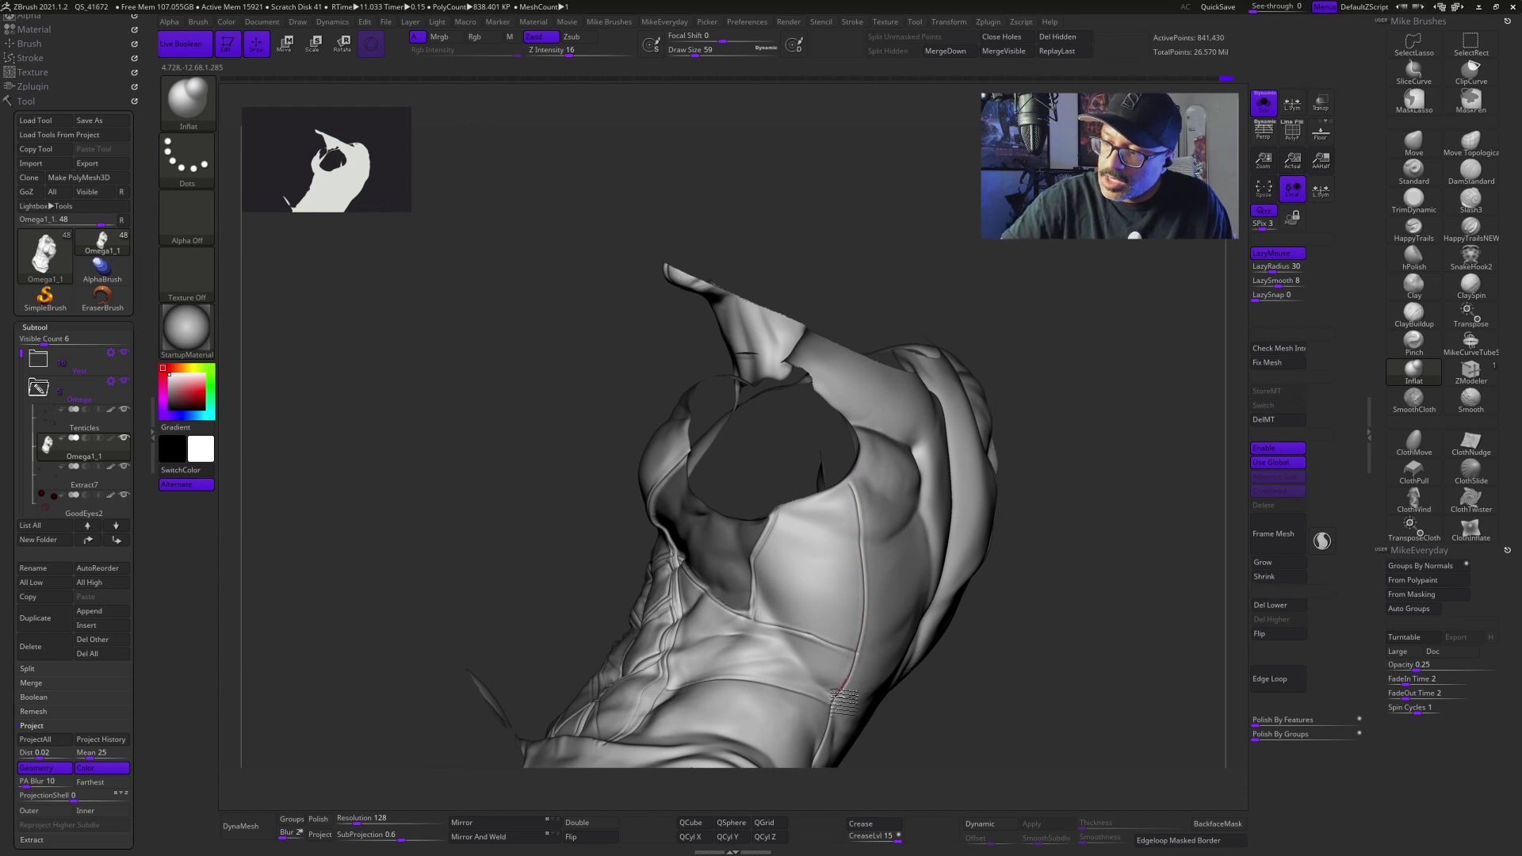
Step: Continue inflating along the lower side seam and the horizontal waist seam toward the abdomen
drag(1039, 644, 1129, 595)
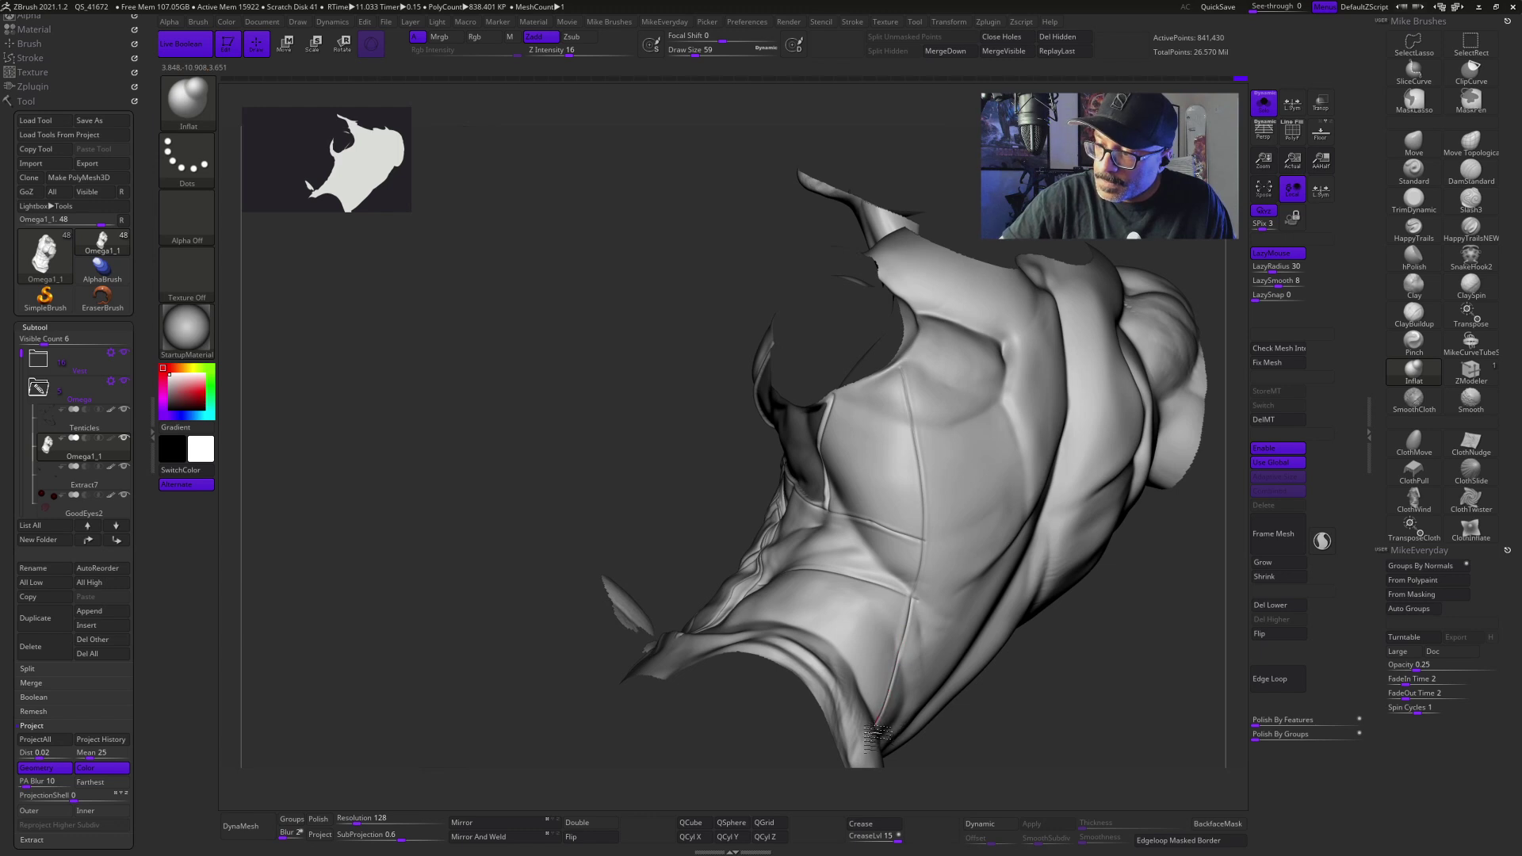
mouse_move(1053, 724)
right_down()
mouse_move(1121, 707)
mouse_move(918, 543)
right_up()
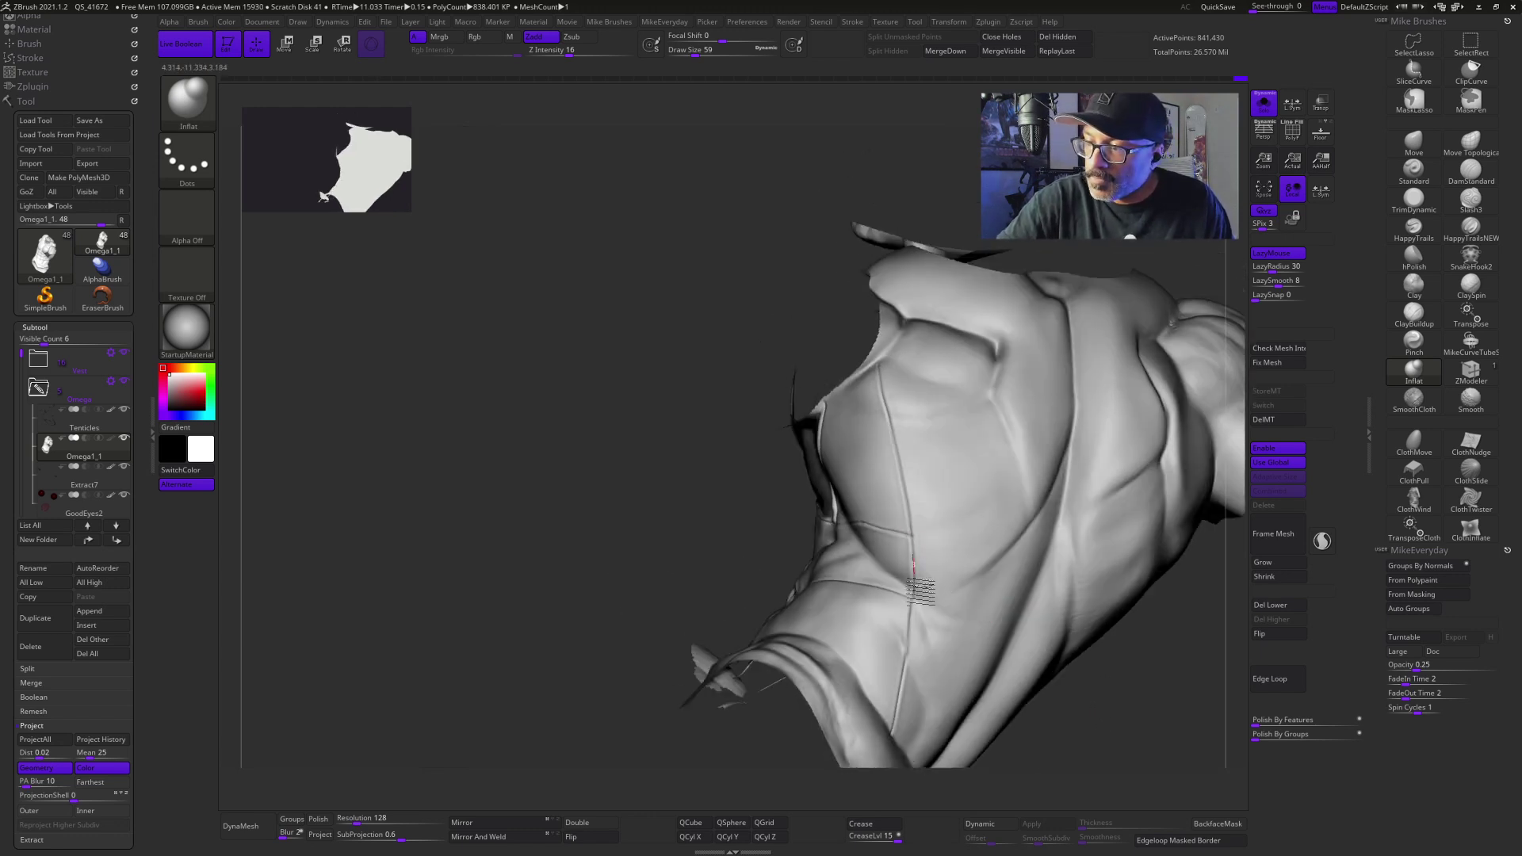
mouse_move(1064, 670)
right_down()
mouse_move(1138, 724)
mouse_move(905, 559)
right_up()
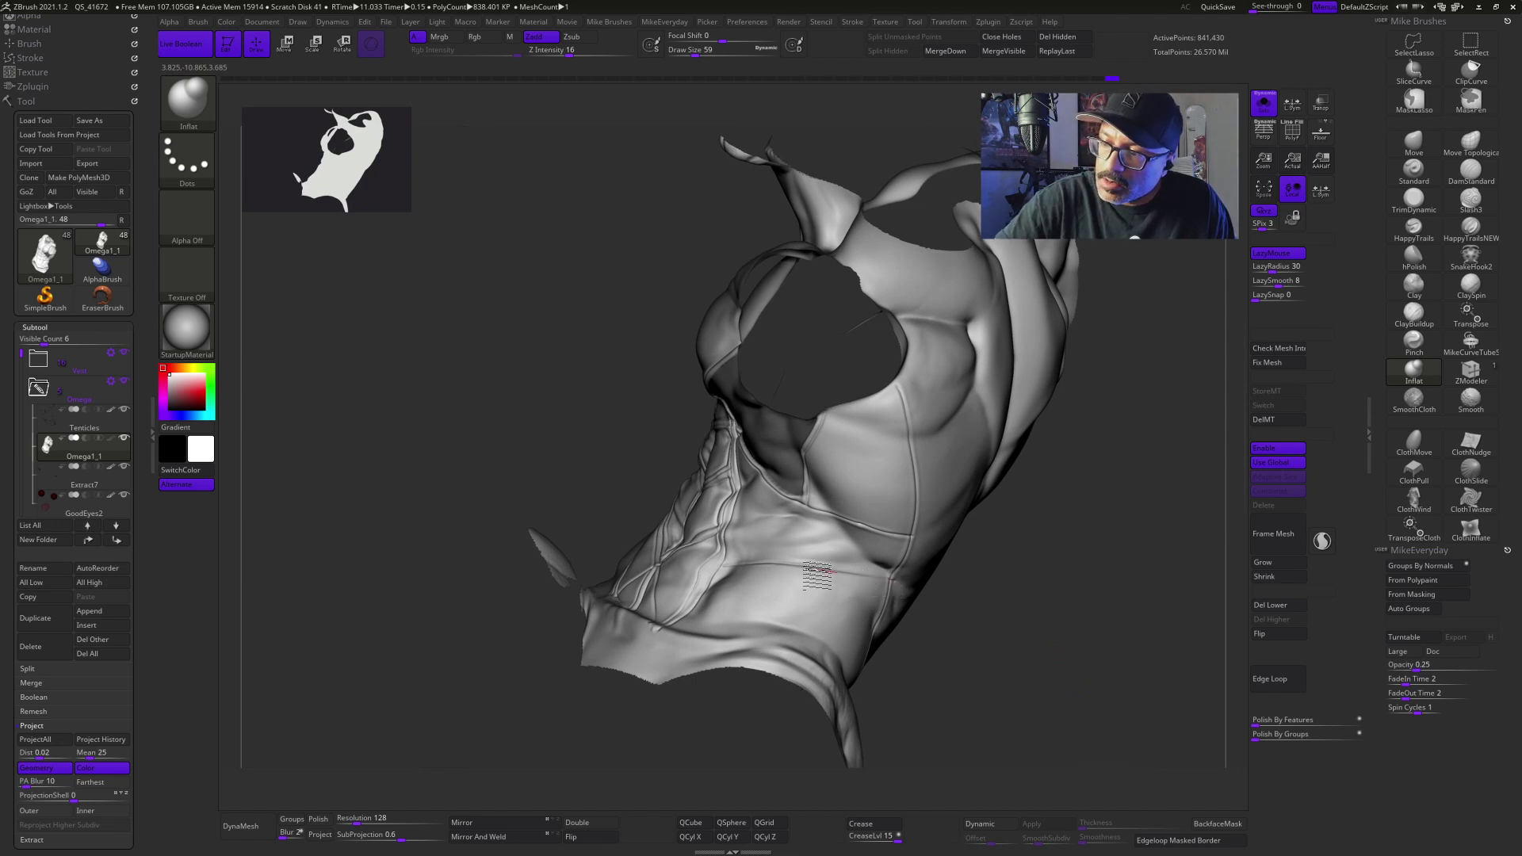
mouse_move(709, 567)
right_down()
mouse_move(1023, 658)
mouse_move(1021, 636)
mouse_move(734, 573)
right_up()
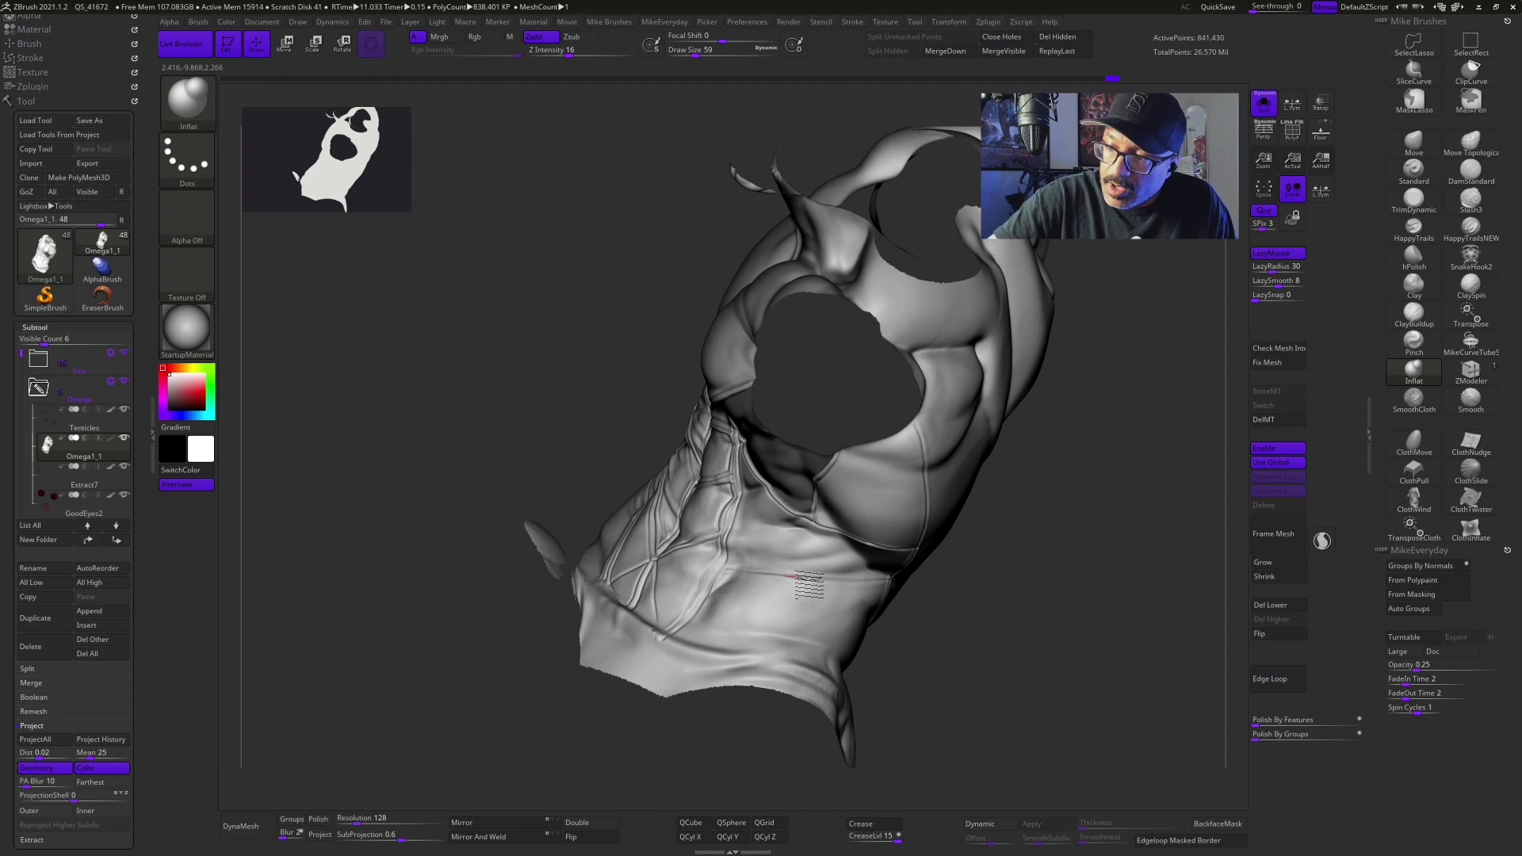
mouse_move(938, 571)
right_down()
mouse_move(1046, 615)
mouse_move(1043, 668)
mouse_move(1070, 654)
mouse_move(1044, 649)
mouse_move(1020, 680)
mouse_move(1020, 598)
mouse_move(1063, 582)
mouse_move(1067, 604)
mouse_move(1096, 609)
mouse_move(1070, 616)
mouse_move(1104, 690)
mouse_move(1014, 683)
mouse_move(1053, 690)
mouse_move(1094, 660)
right_up()
Step: Add fabric folds on the side of the waist with the HappyTrails brush and undo the last stroke
key(shift)
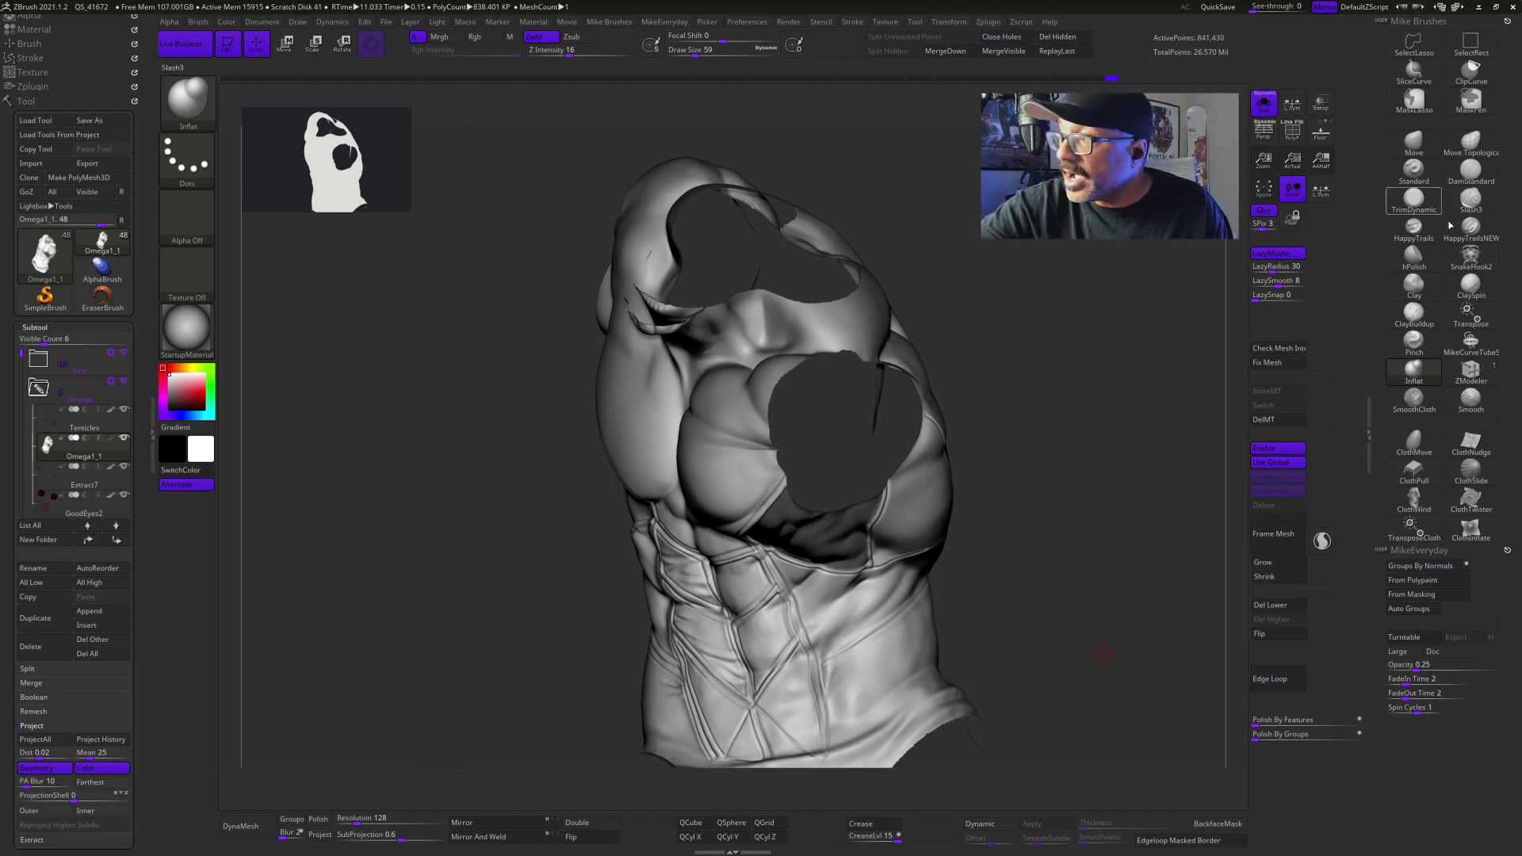
click(1415, 232)
key(s)
drag(1035, 559, 1031, 560)
mouse_move(1088, 566)
right_down()
mouse_move(1060, 618)
mouse_move(892, 643)
right_up()
mouse_move(967, 597)
right_down()
mouse_move(1030, 560)
mouse_move(1040, 529)
right_up()
key(s)
drag(957, 594, 968, 592)
drag(832, 646, 876, 580)
key(ctrl+z)
Step: Sculpt more waist folds with HappyTrails at draw size 41, and raise the draw size to 68
key(s)
drag(1013, 566, 1001, 566)
right_drag(1023, 561, 826, 654)
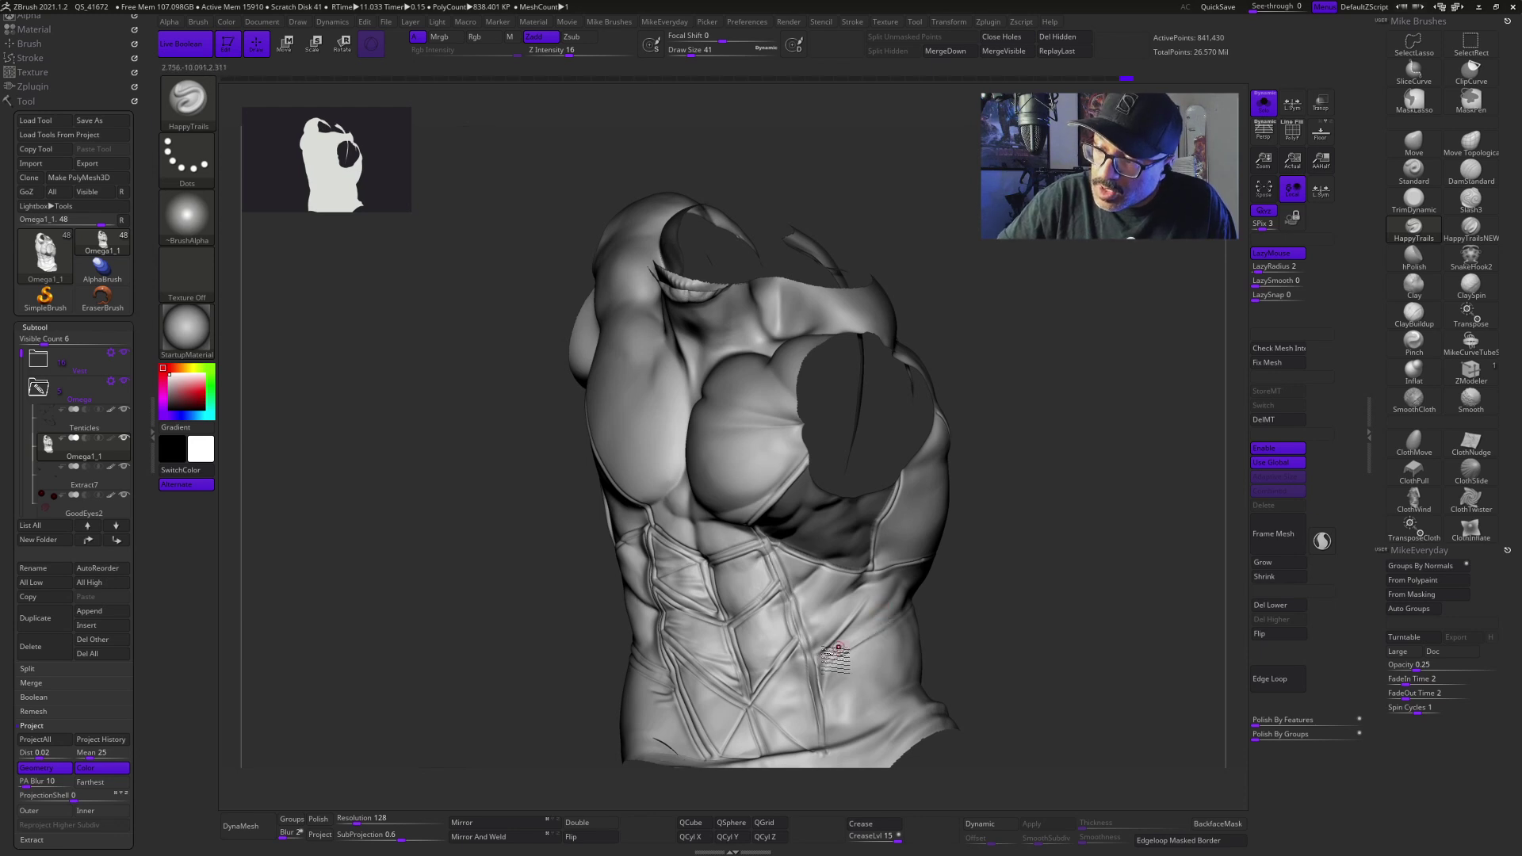
right_drag(992, 580, 1023, 565)
key(s)
drag(1007, 578, 1014, 578)
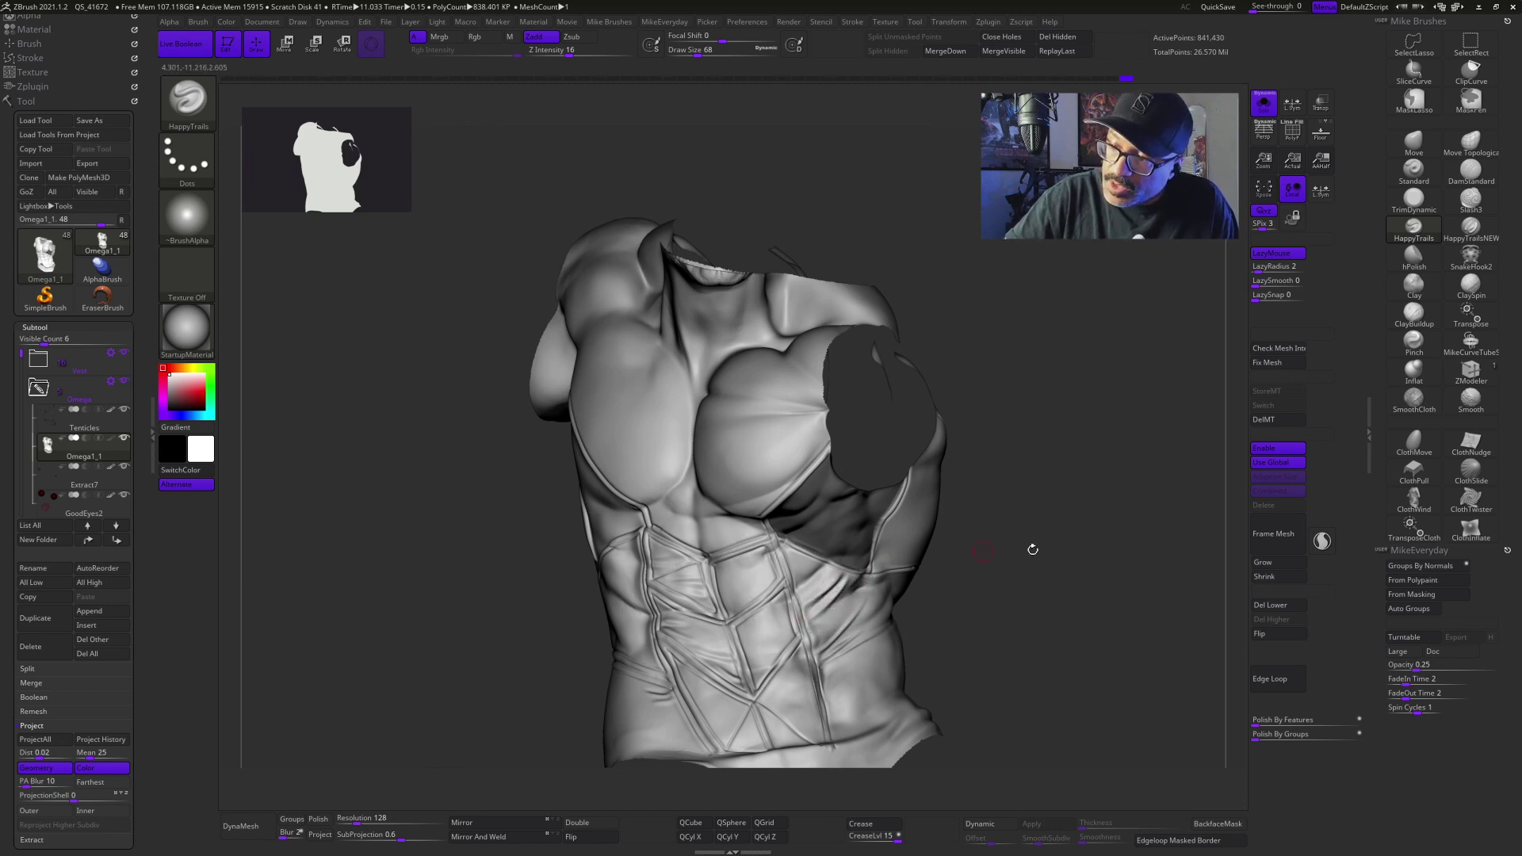
Step: Unhide the full body and the other subtools, turn on Omega1_1's polypaint and frame the torso closer
mouse_move(1045, 551)
right_down()
mouse_move(1125, 638)
mouse_move(1111, 676)
mouse_move(1049, 690)
mouse_move(1075, 687)
mouse_move(1131, 598)
mouse_move(1158, 615)
mouse_move(1144, 542)
mouse_move(1166, 578)
right_up()
ctrl+shift+click(1138, 605)
click(1136, 316)
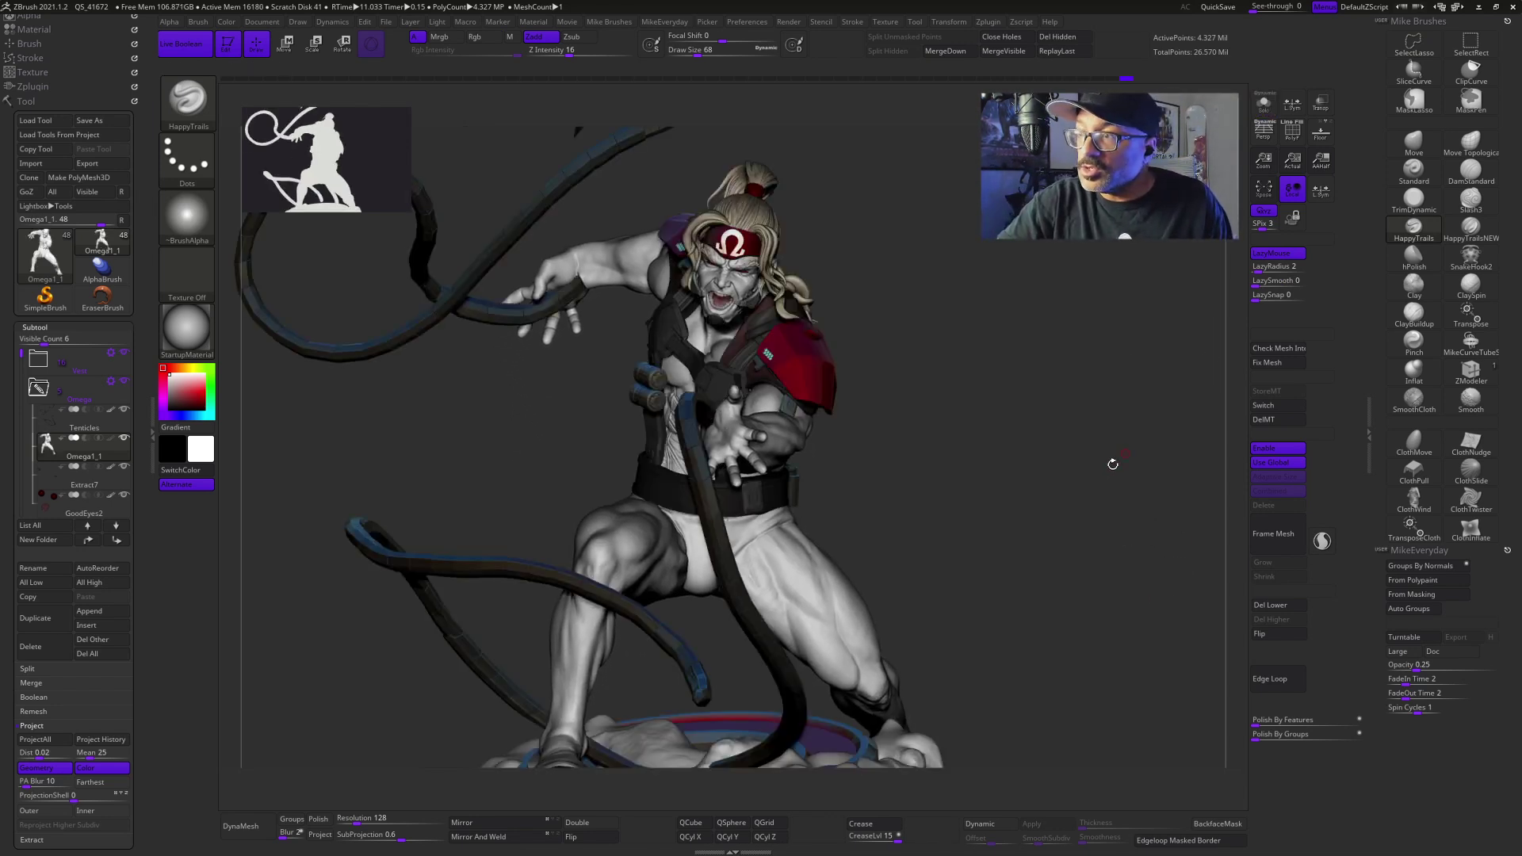
right_drag(1116, 475, 1149, 481)
click(110, 437)
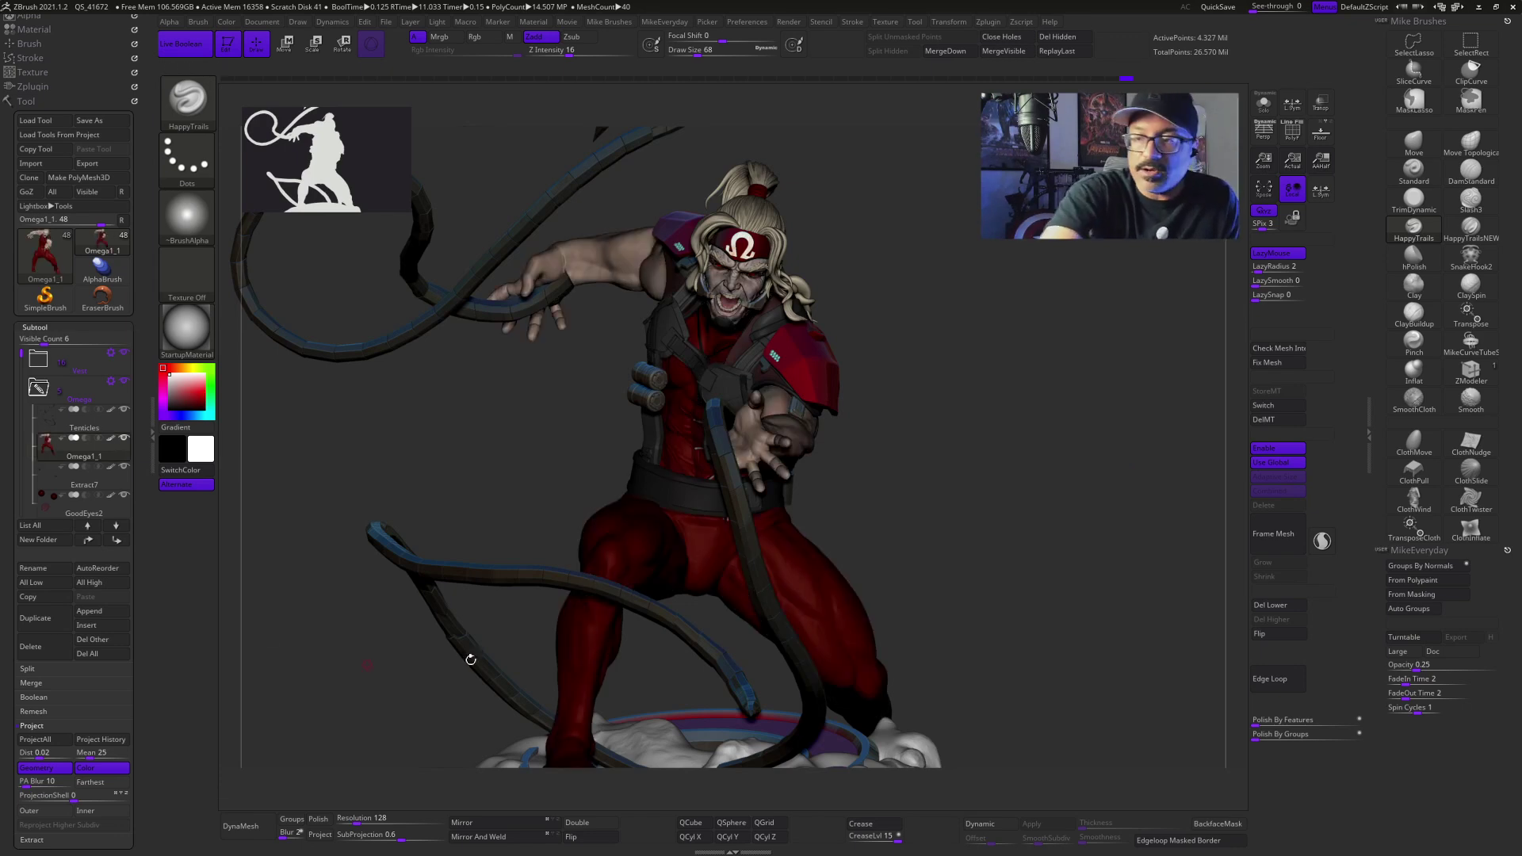
ctrl+right_drag(1116, 653, 1155, 642)
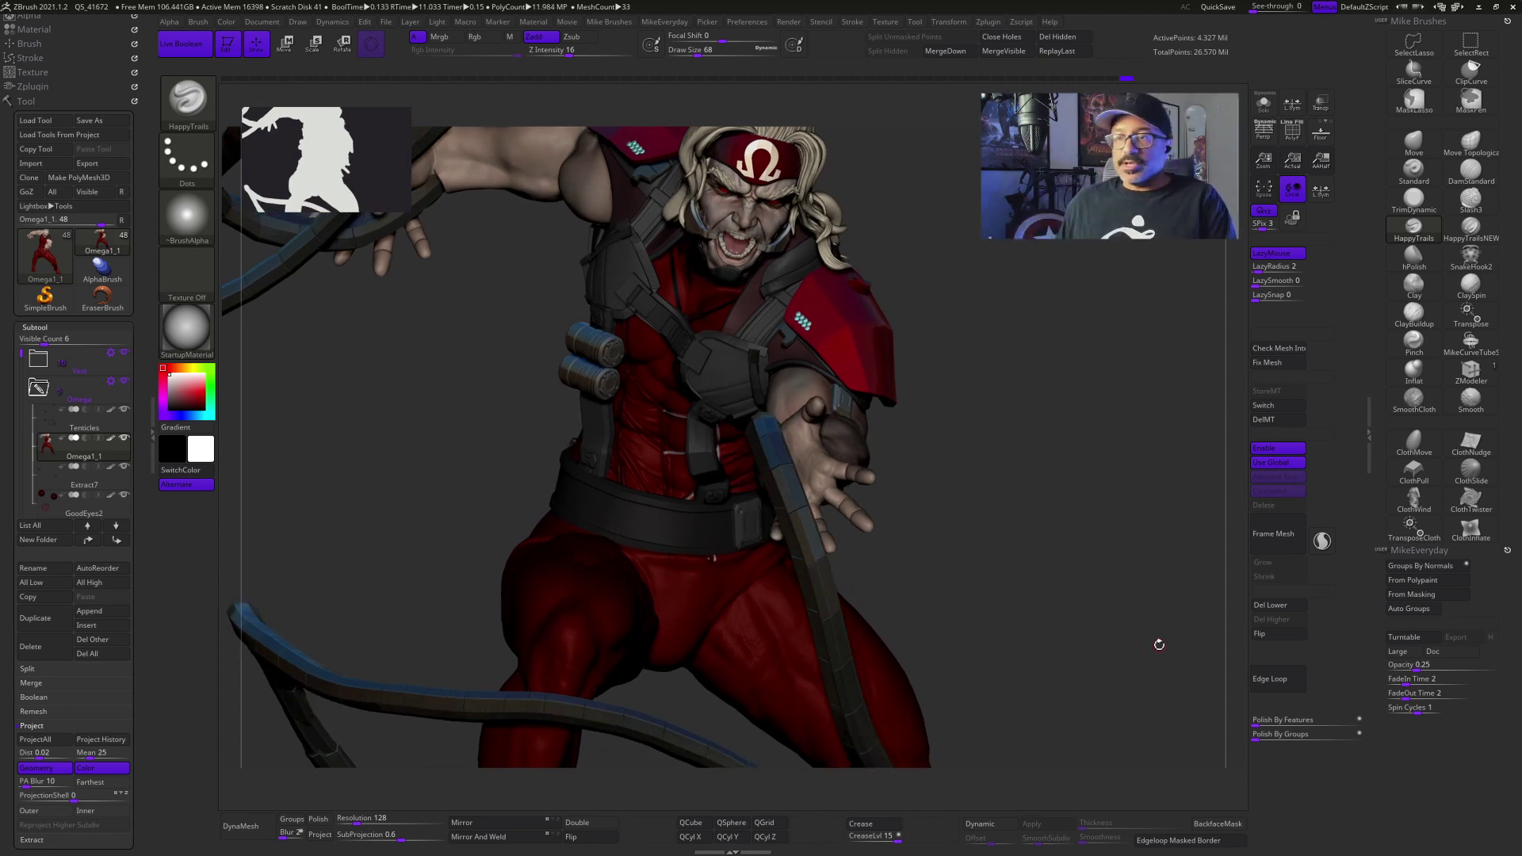